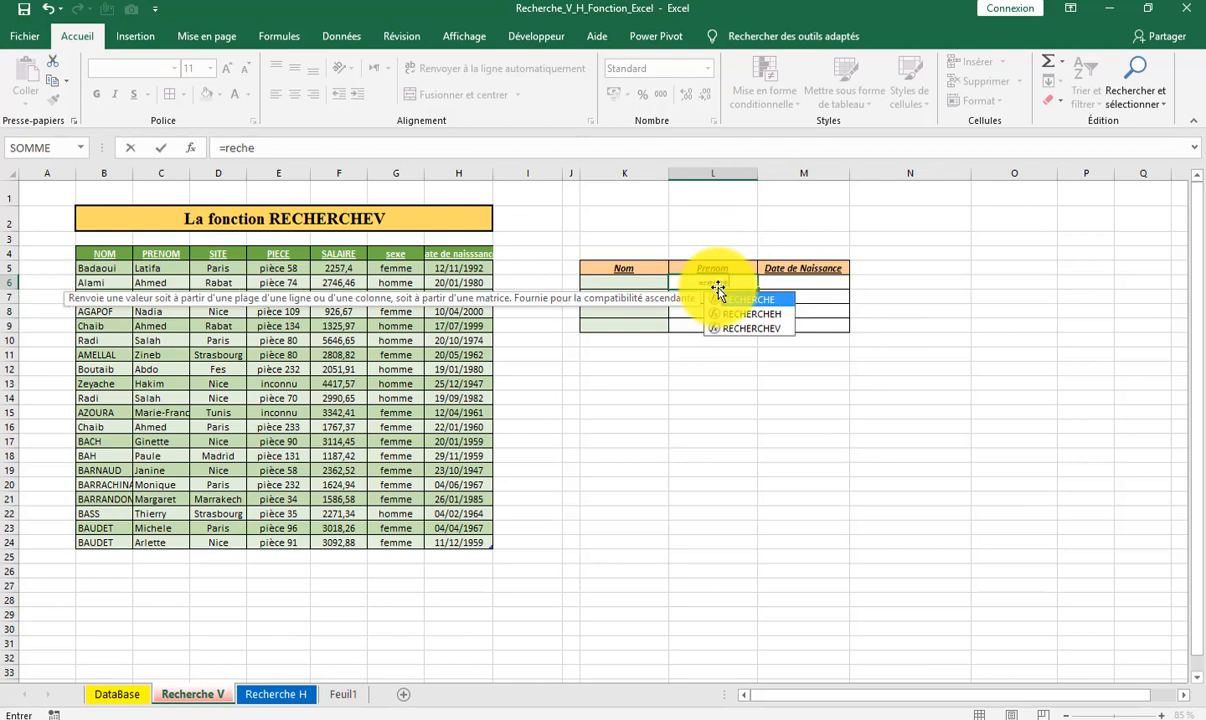
# - Complete the formula =RECHERCHEV(K6;Tableau245;2;FAUX) in L6 to look up the first name with an exact match
pyautogui.doubleClick(766, 328)
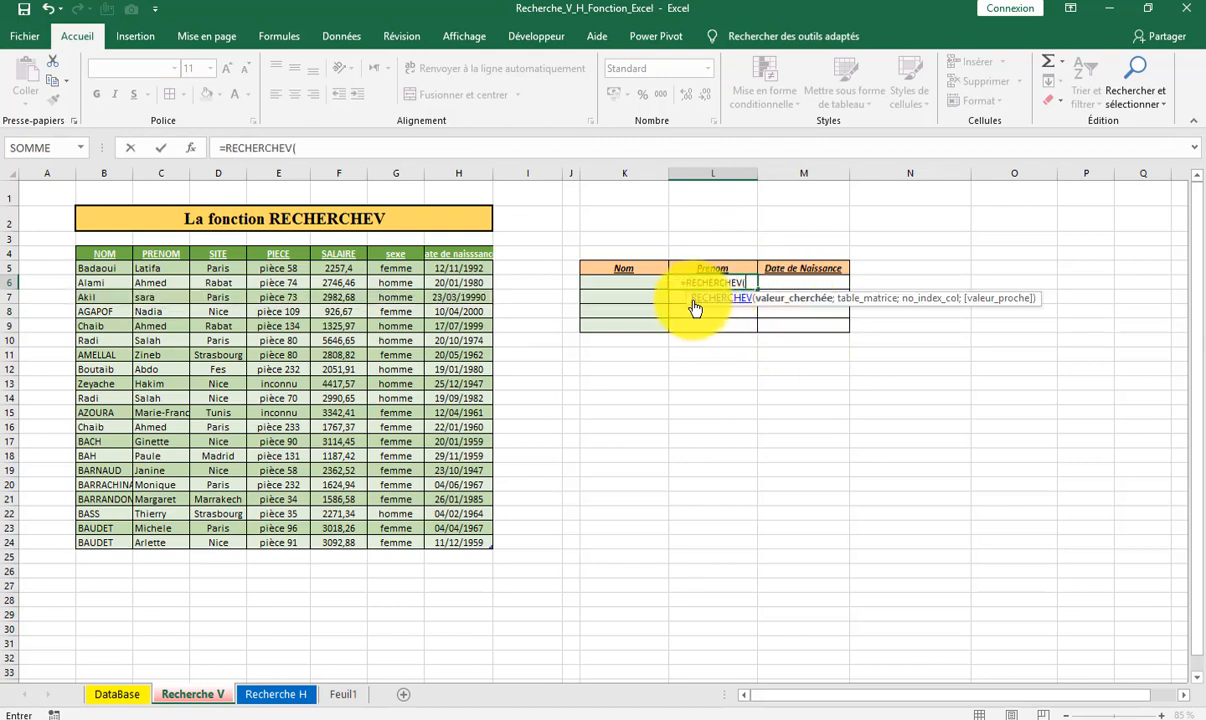
pyautogui.moveTo(684, 298); pyautogui.dragTo(624, 234)
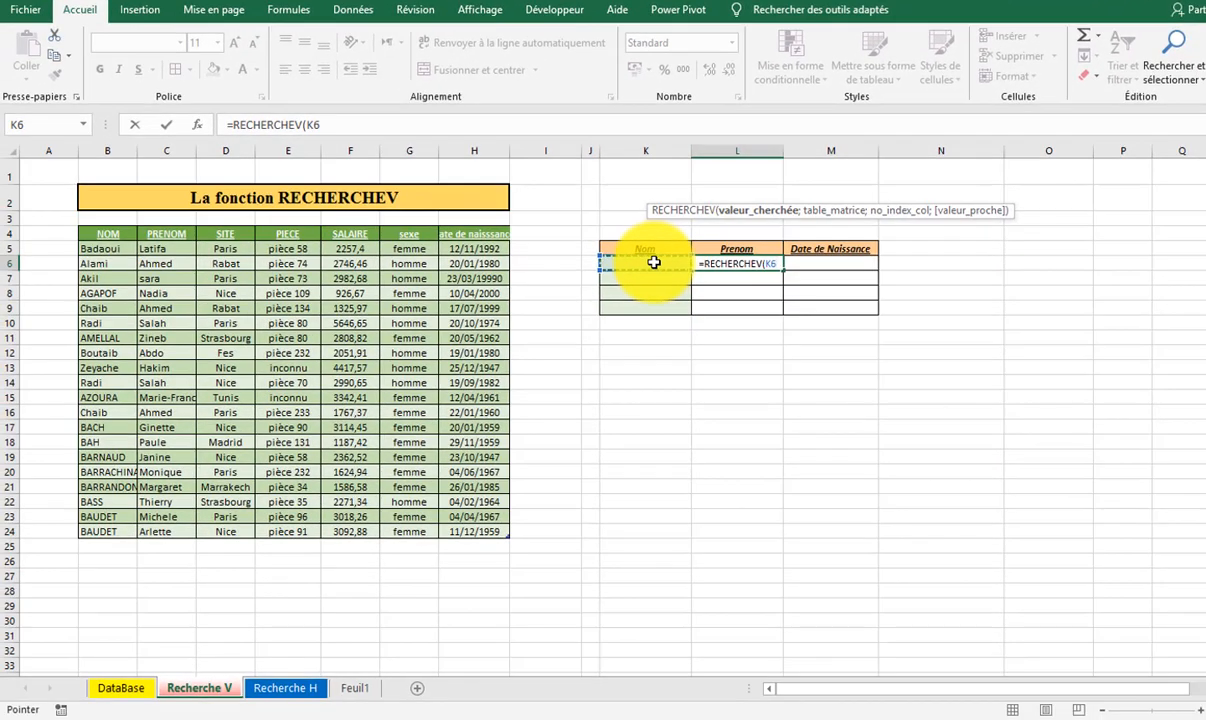
pyautogui.write(';')
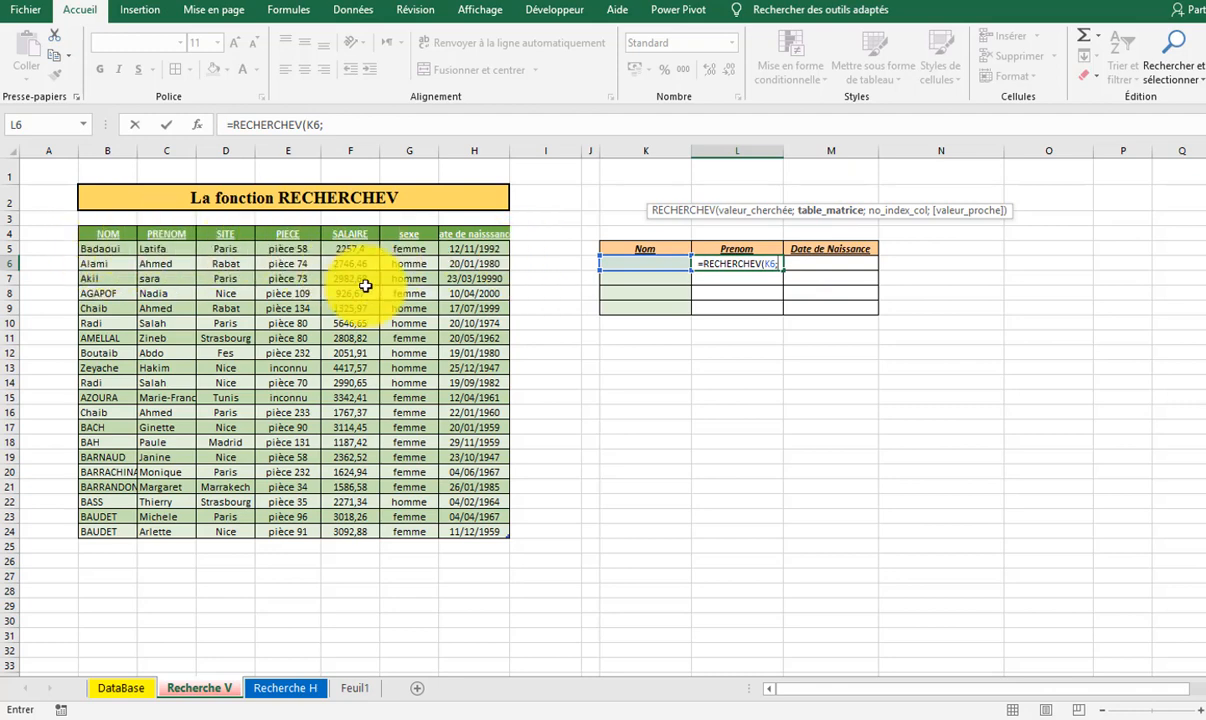
pyautogui.moveTo(113, 248); pyautogui.dragTo(479, 524)
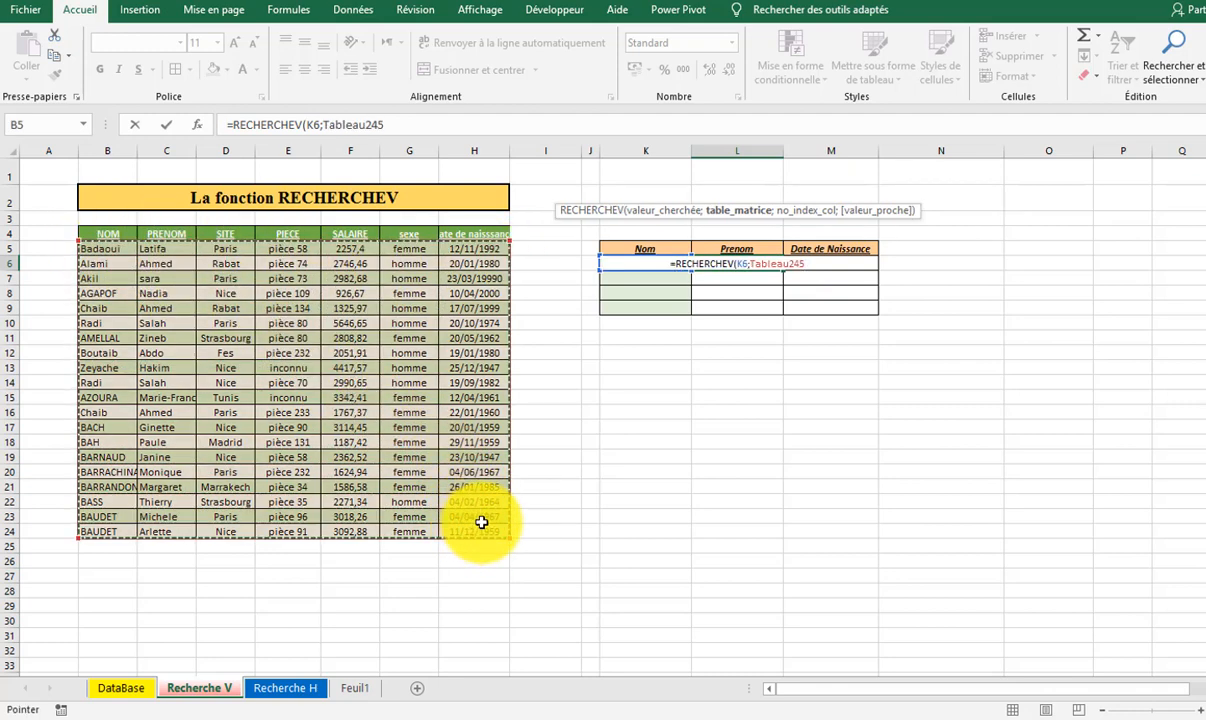
pyautogui.write(';')
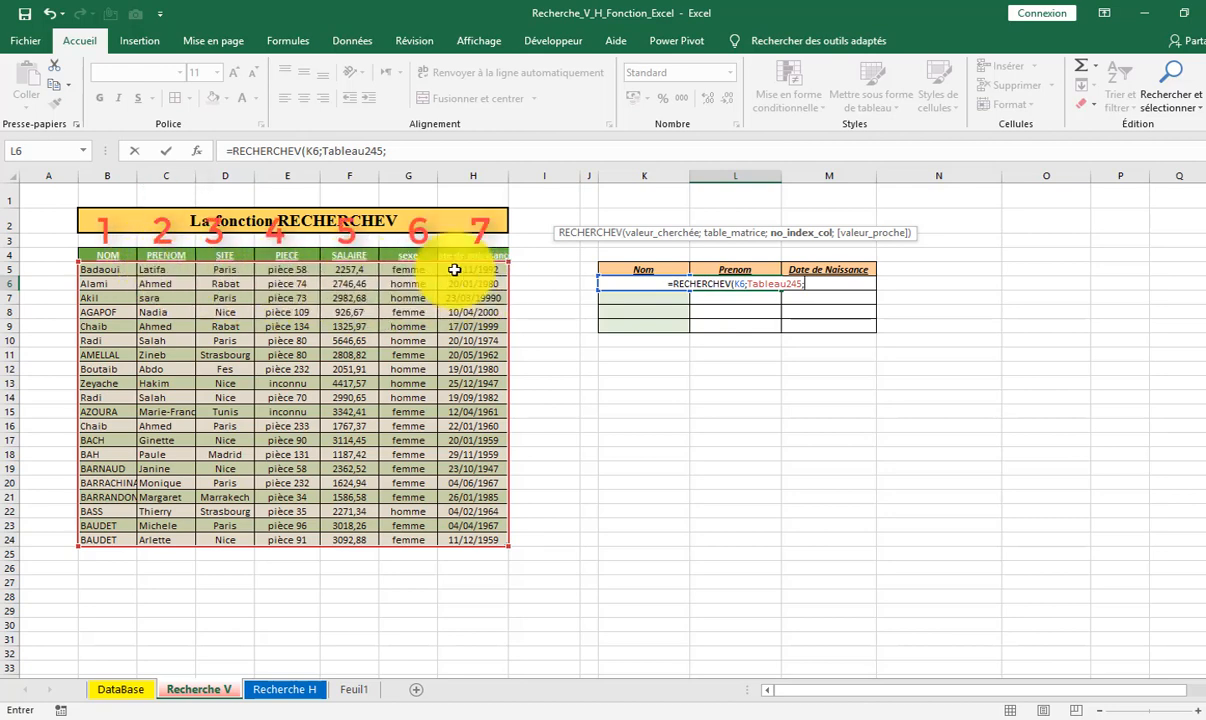
pyautogui.write('2')
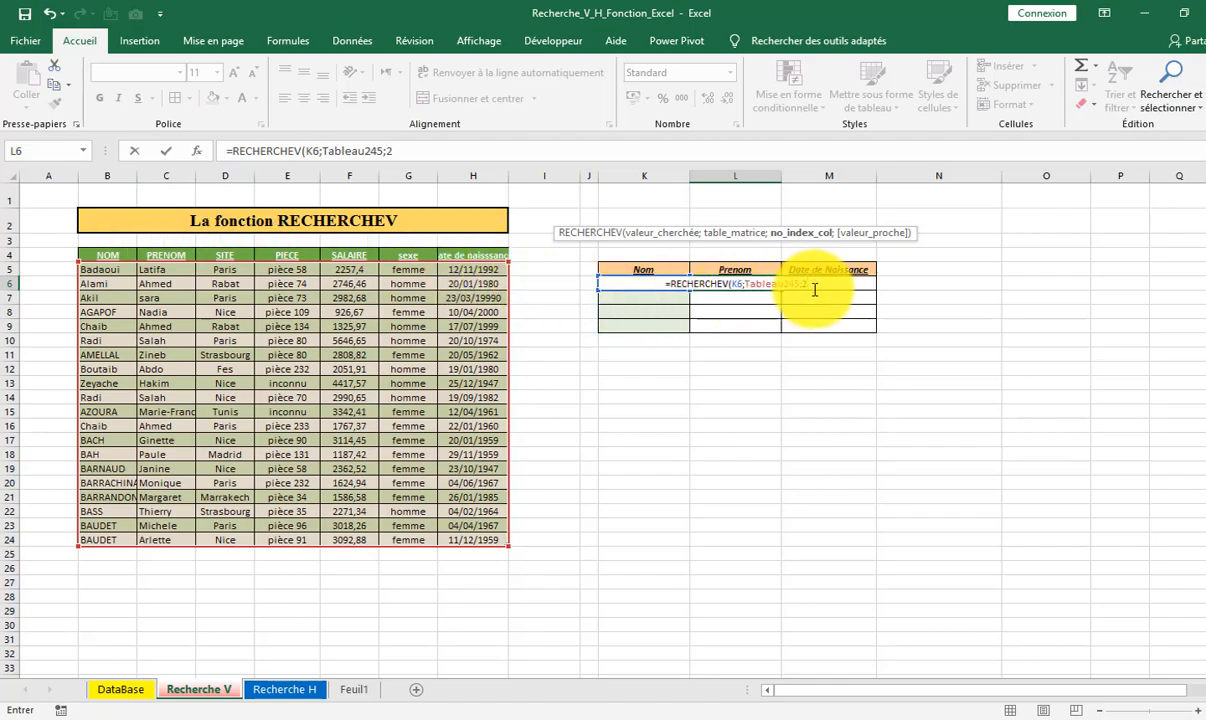
pyautogui.write(';')
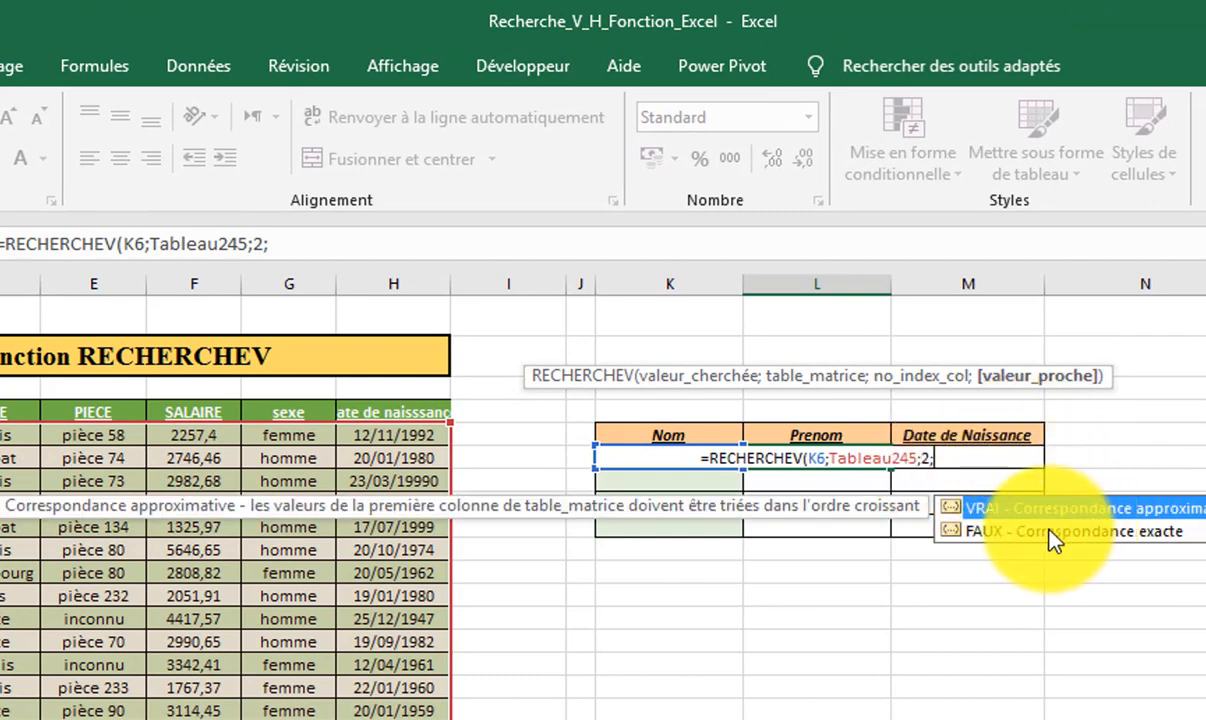
pyautogui.click(992, 531)
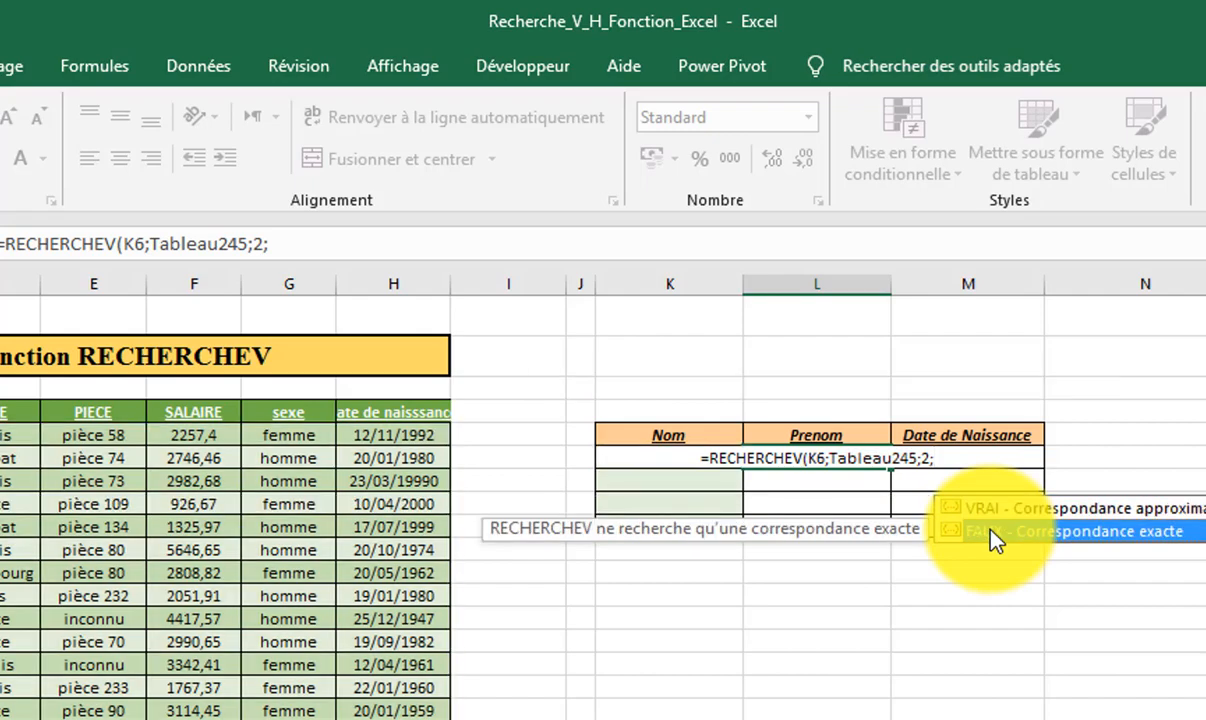
pyautogui.doubleClick(995, 533)
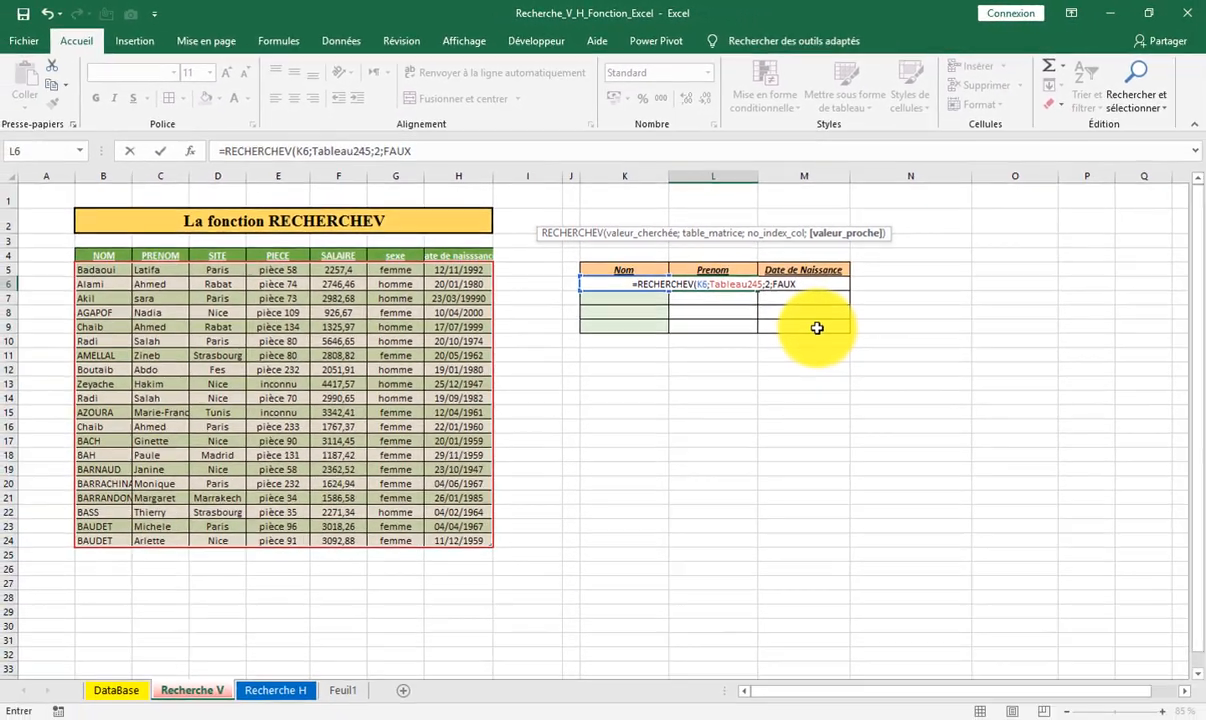
pyautogui.write(')')
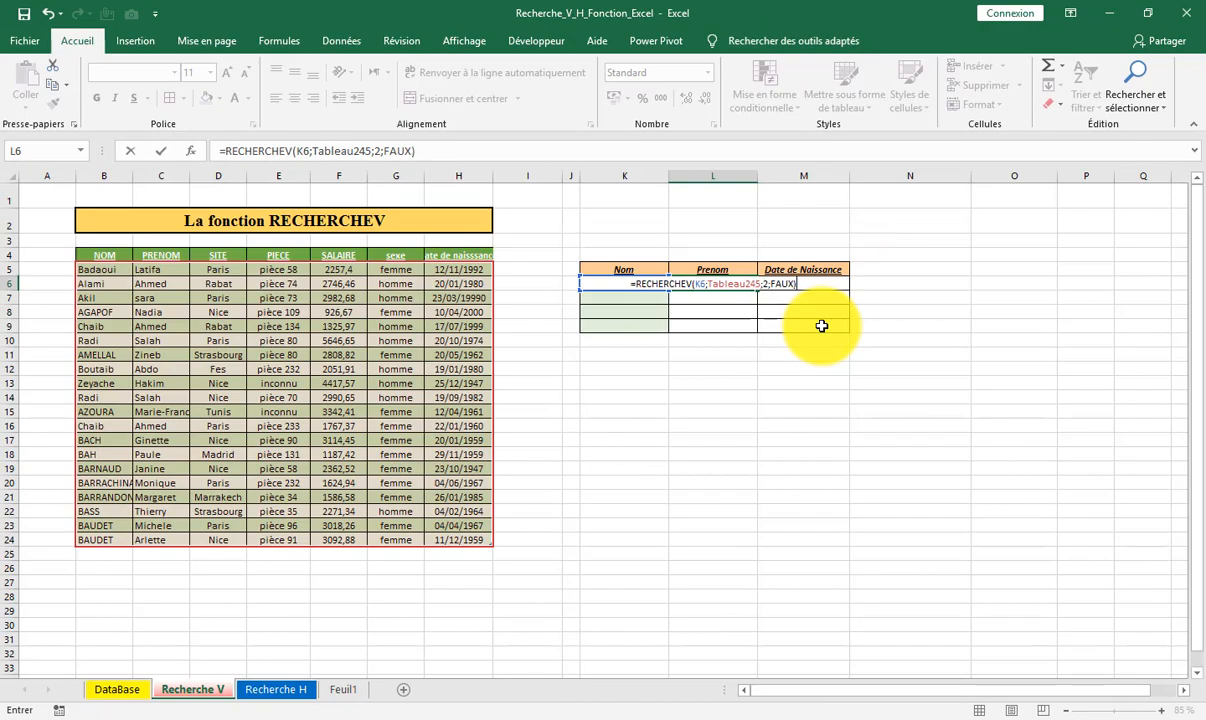
pyautogui.press('Return')
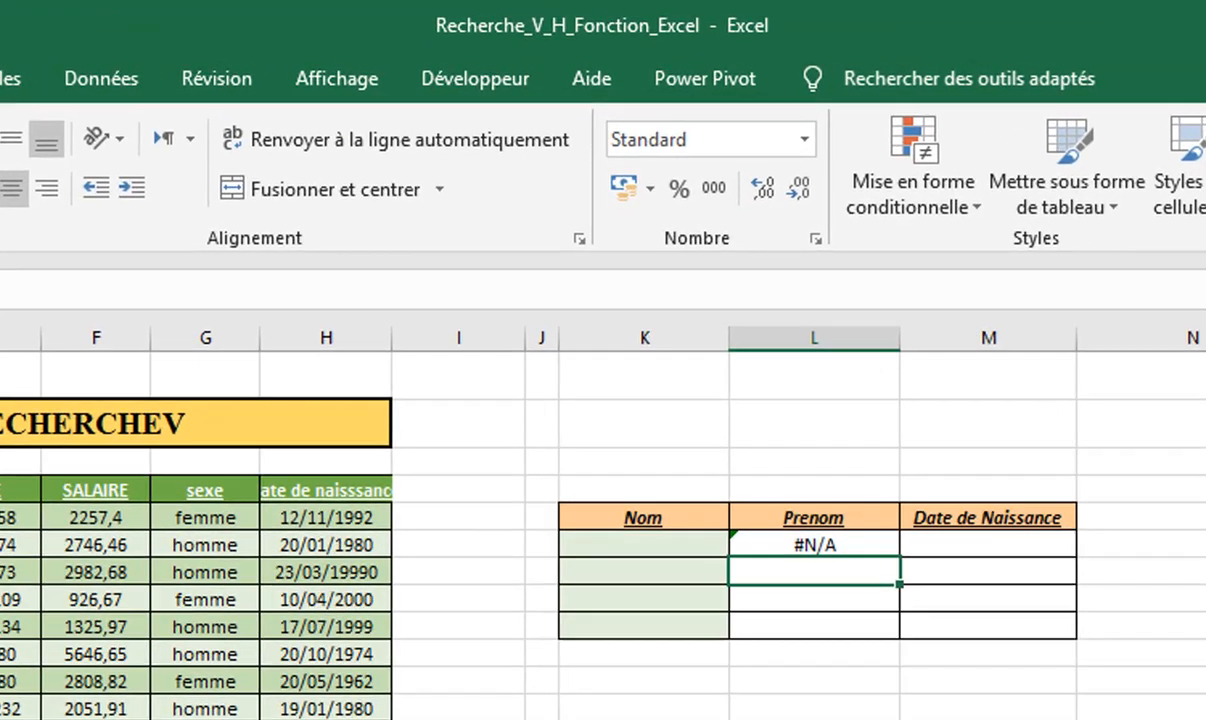
# - Copy the surname from B6 into K6 and compare the first name returned in L6 with the source row
pyautogui.click(104, 285)
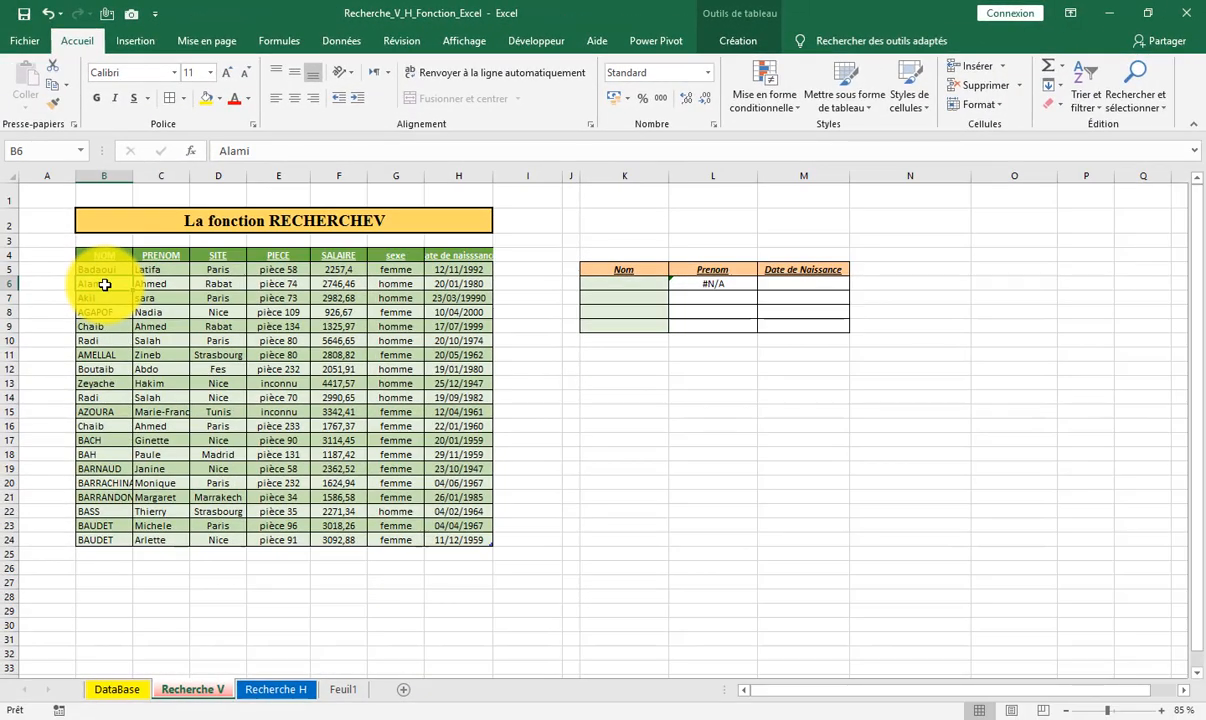
pyautogui.hotkey('ctrl', 'c')
pyautogui.click(606, 283)
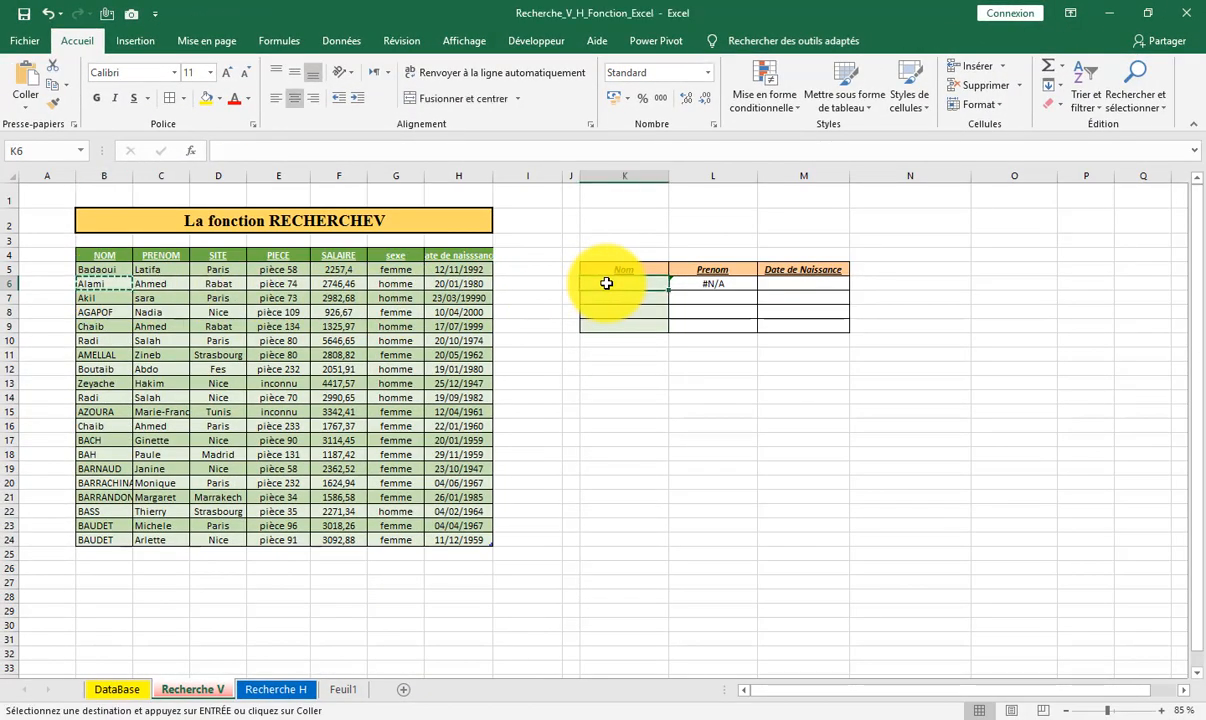
pyautogui.hotkey('ctrl', 'v')
pyautogui.click(713, 369)
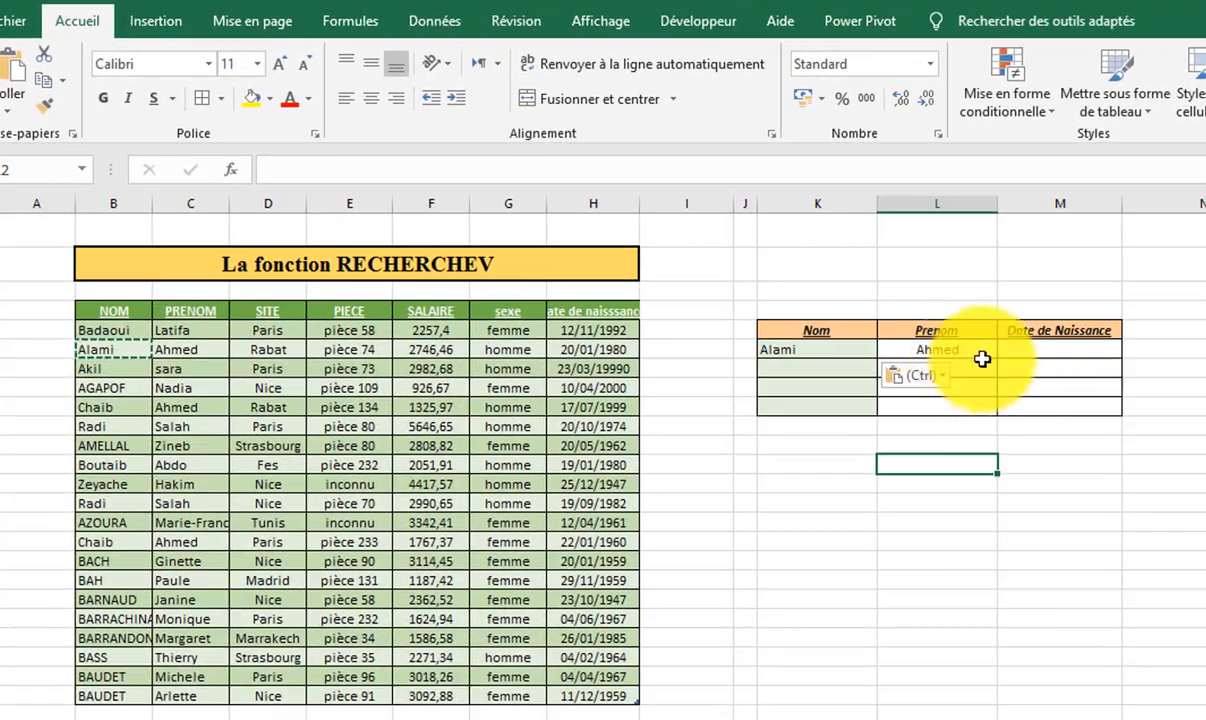
pyautogui.click(977, 351)
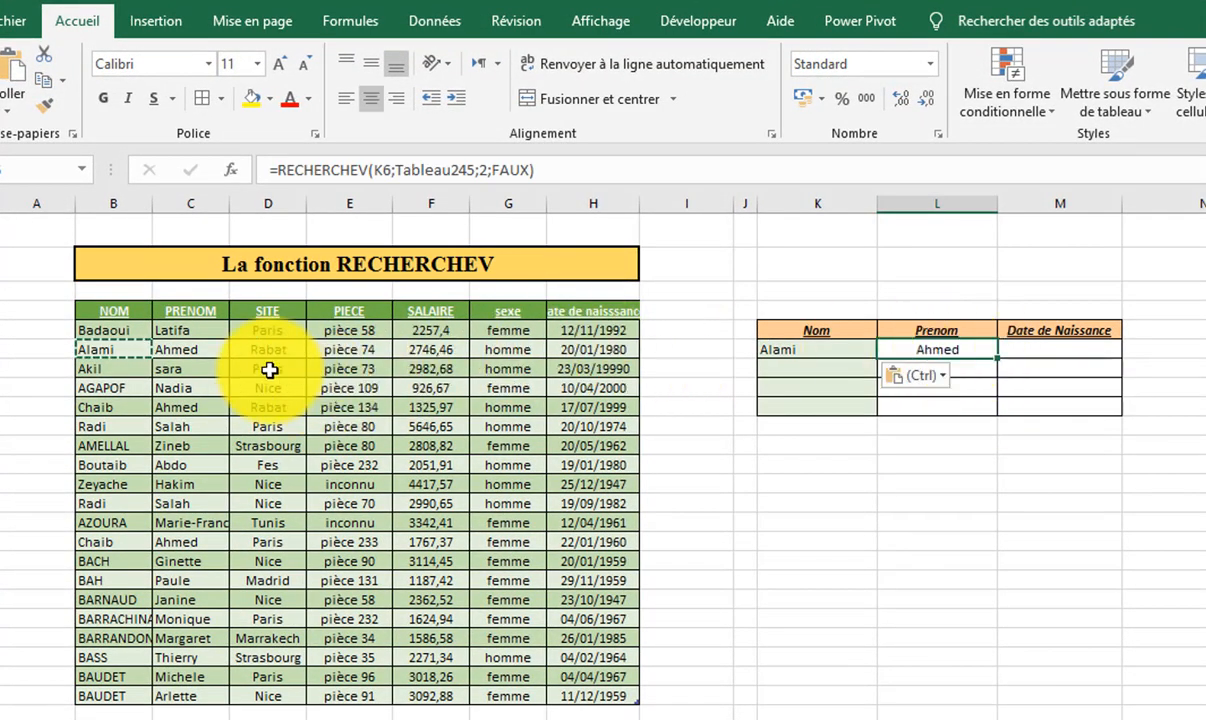
pyautogui.click(128, 350)
pyautogui.moveTo(128, 350); pyautogui.dragTo(163, 348)
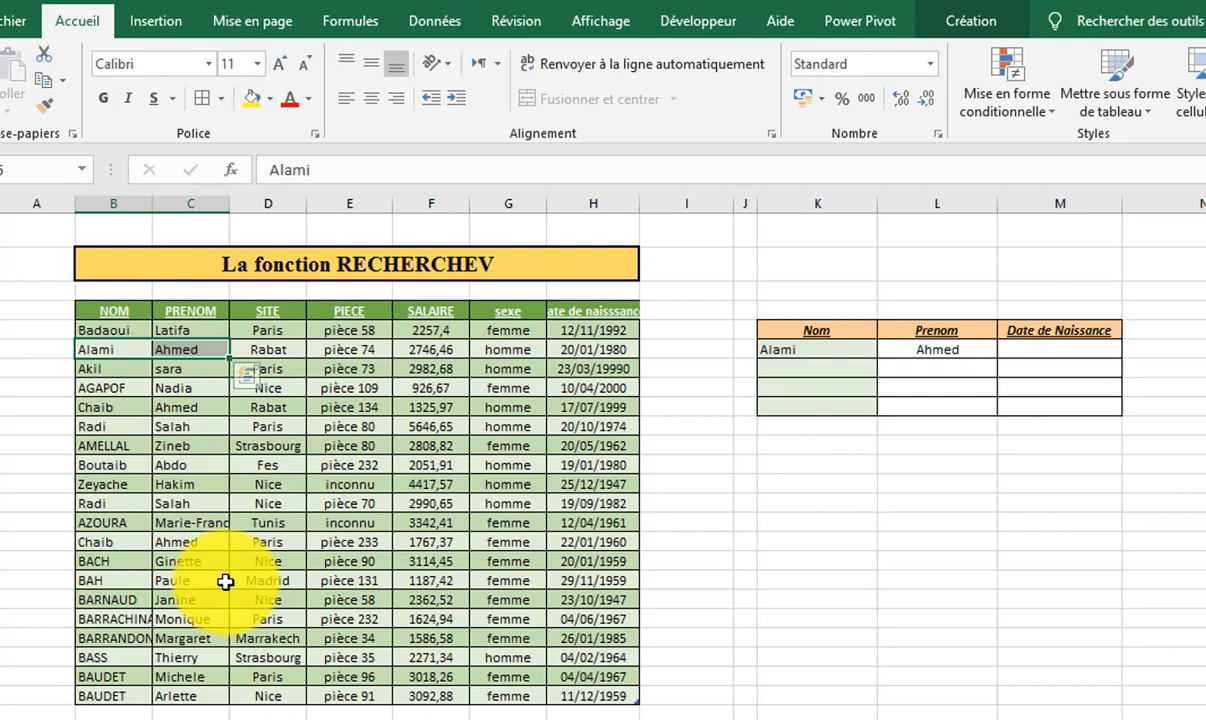
# - Copy the surname from B14 into K6 and check the first name returned in L6 against the source row
pyautogui.click(226, 581)
pyautogui.click(117, 507)
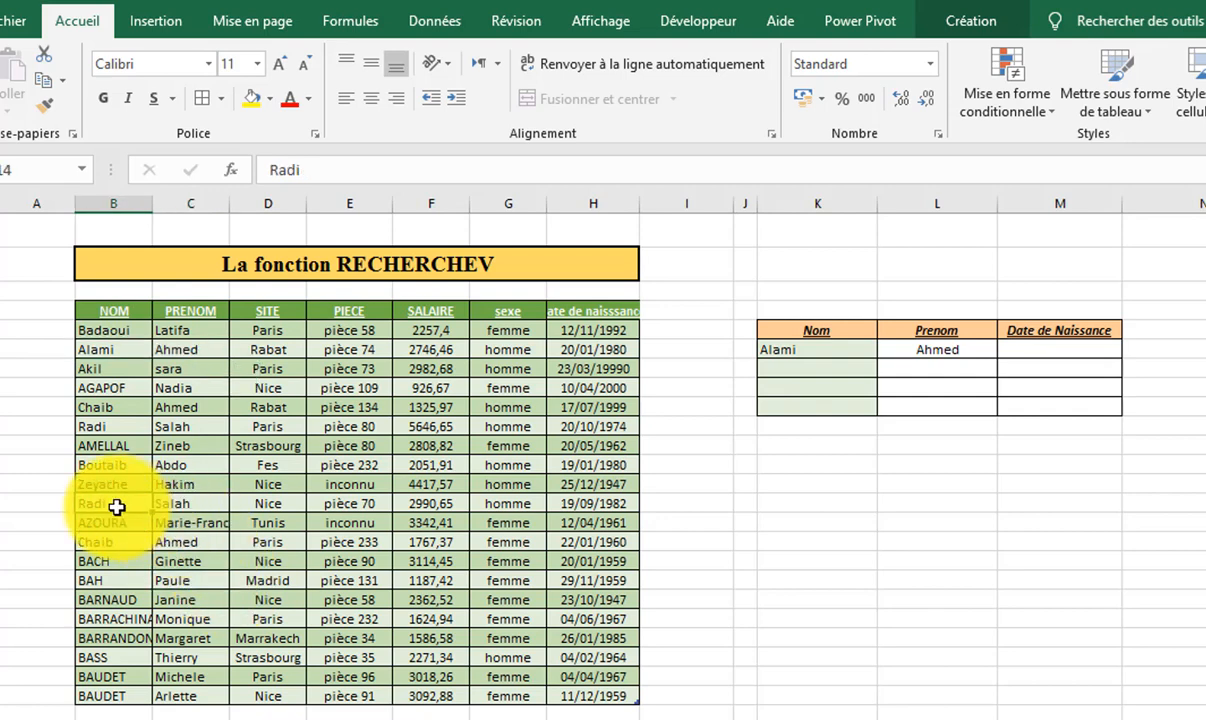
pyautogui.hotkey('ctrl', 'c')
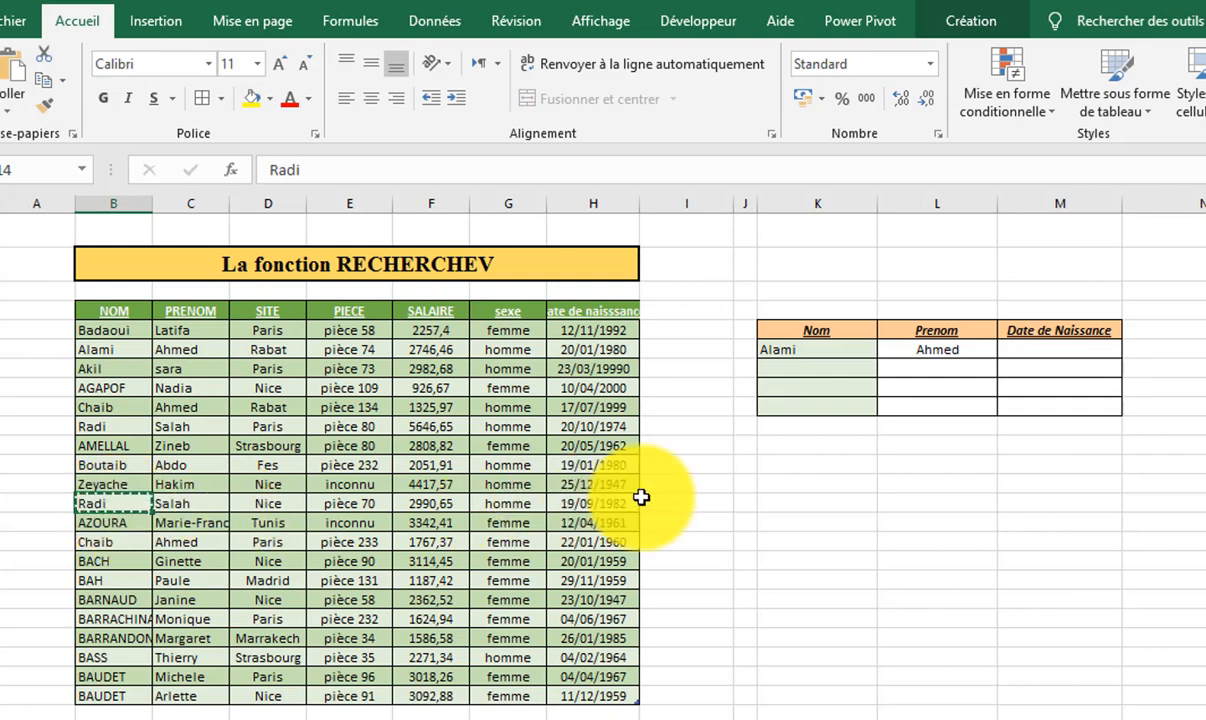
pyautogui.click(808, 348)
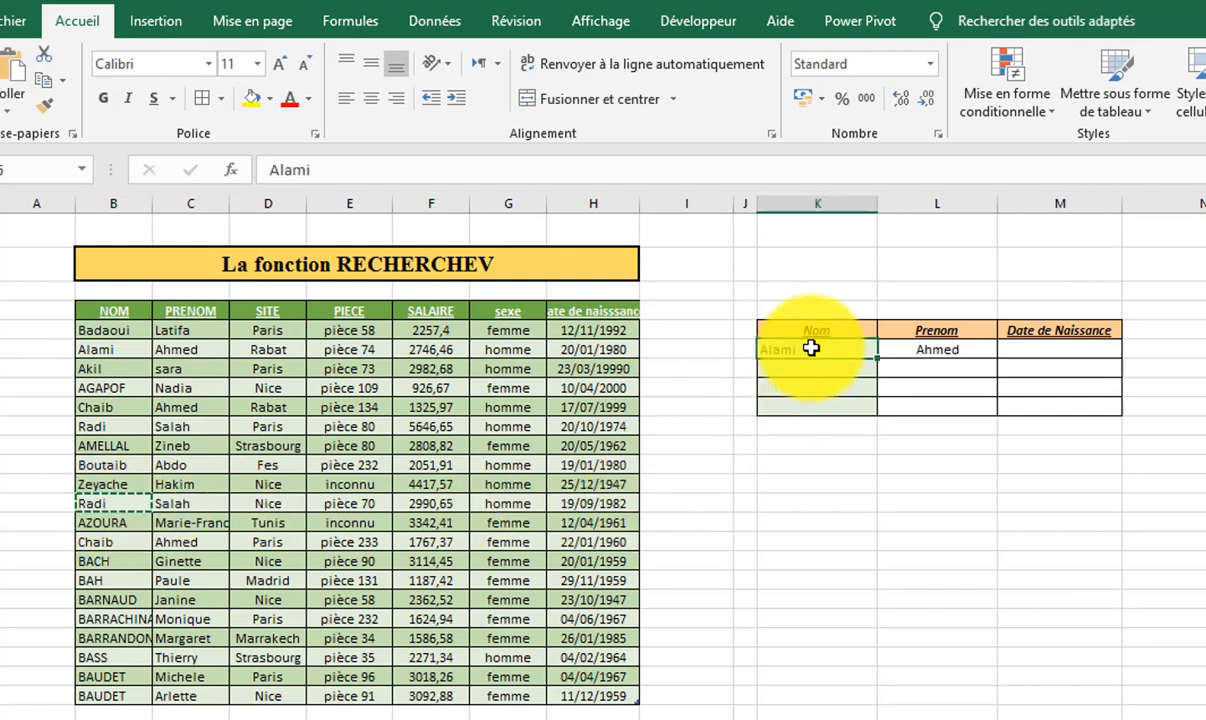
pyautogui.hotkey('ctrl', 'v')
pyautogui.click(910, 498)
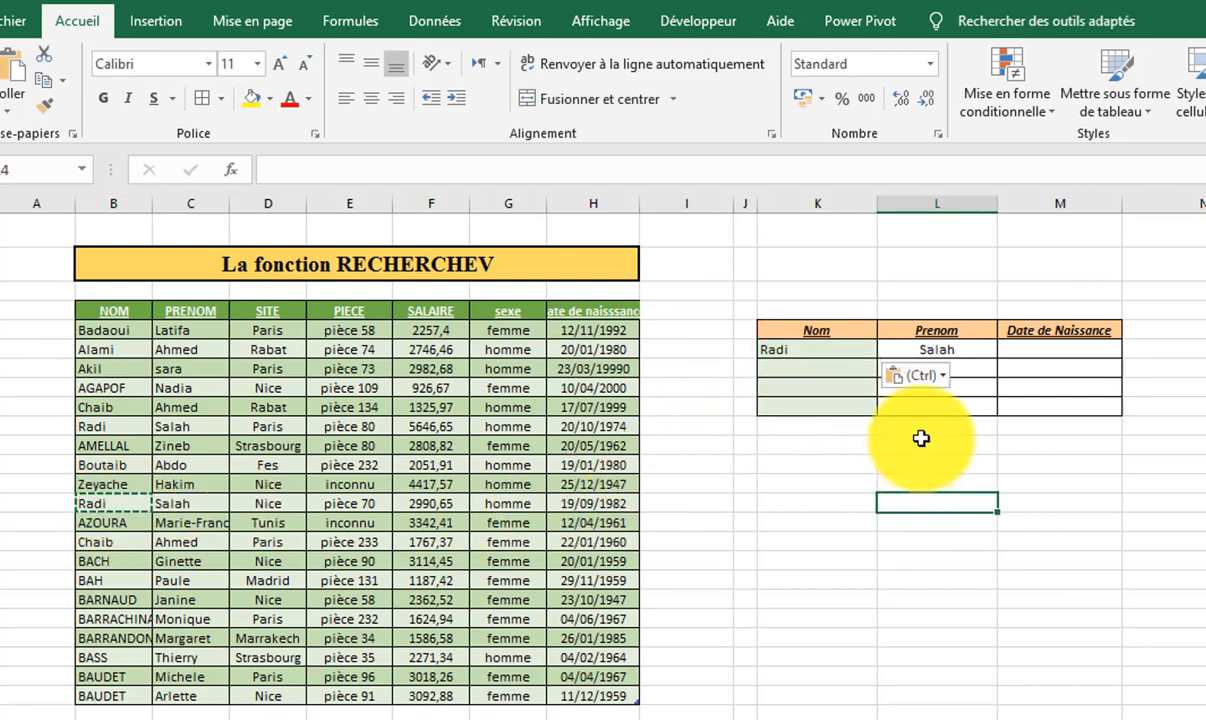
pyautogui.click(815, 291)
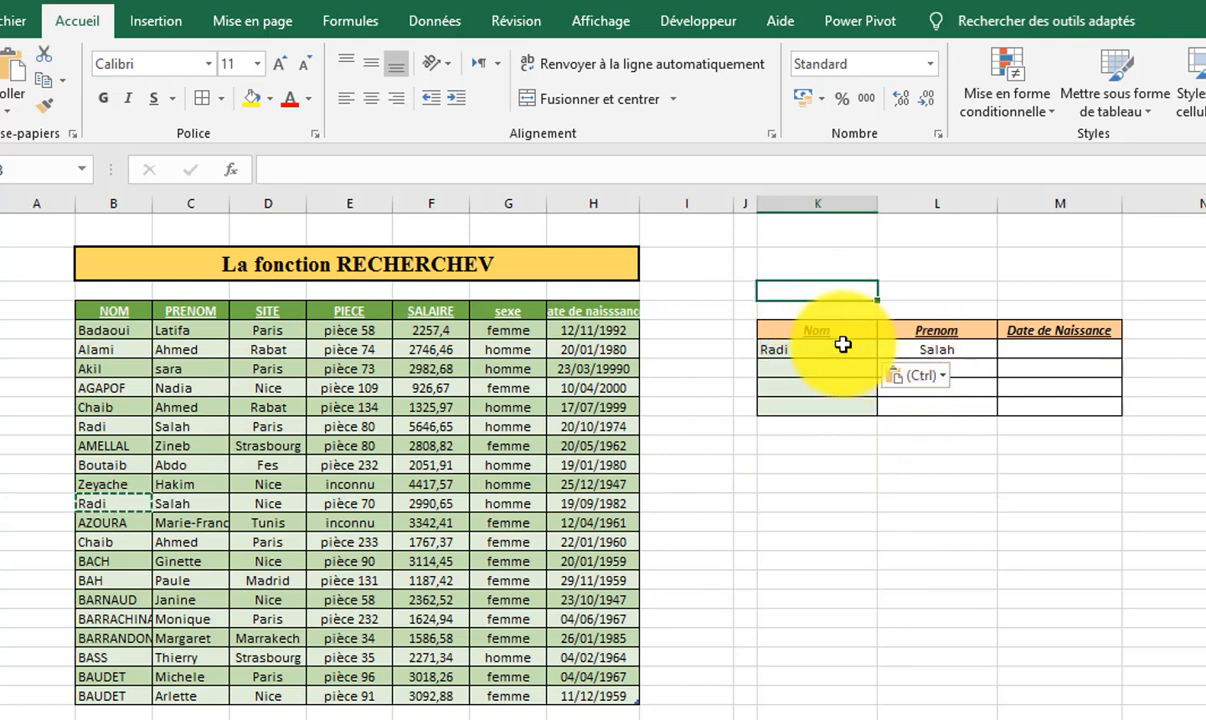
pyautogui.click(785, 348)
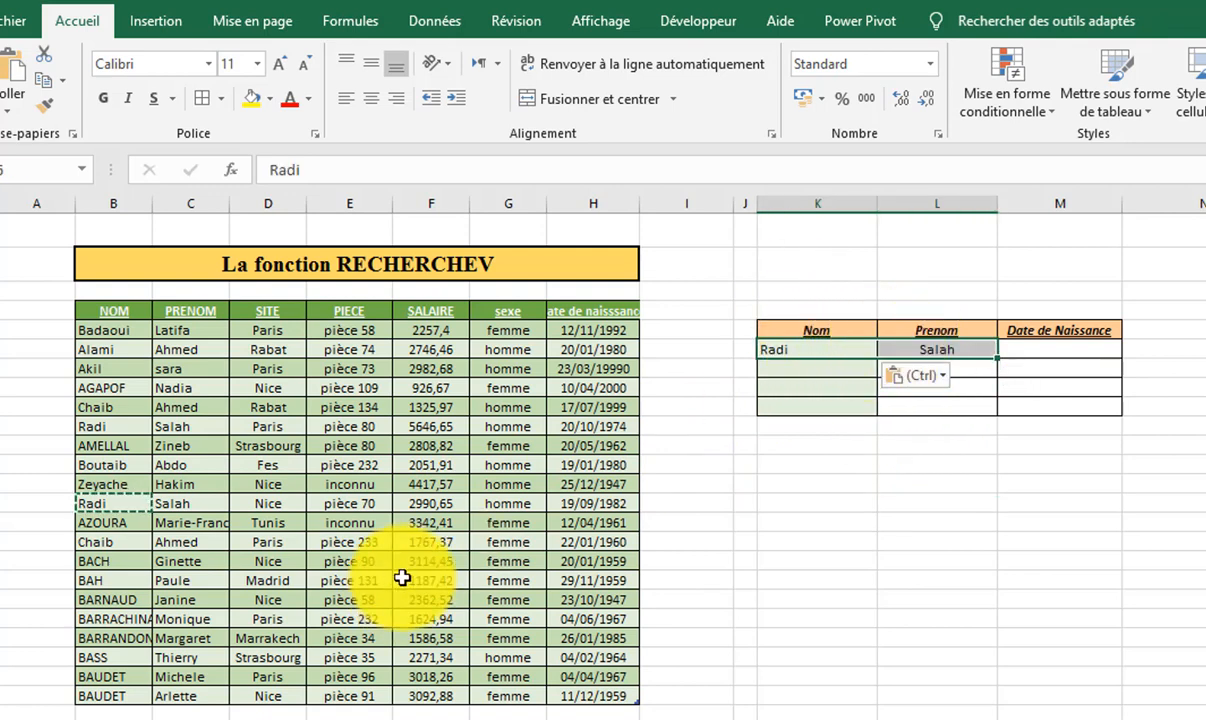
pyautogui.click(263, 580)
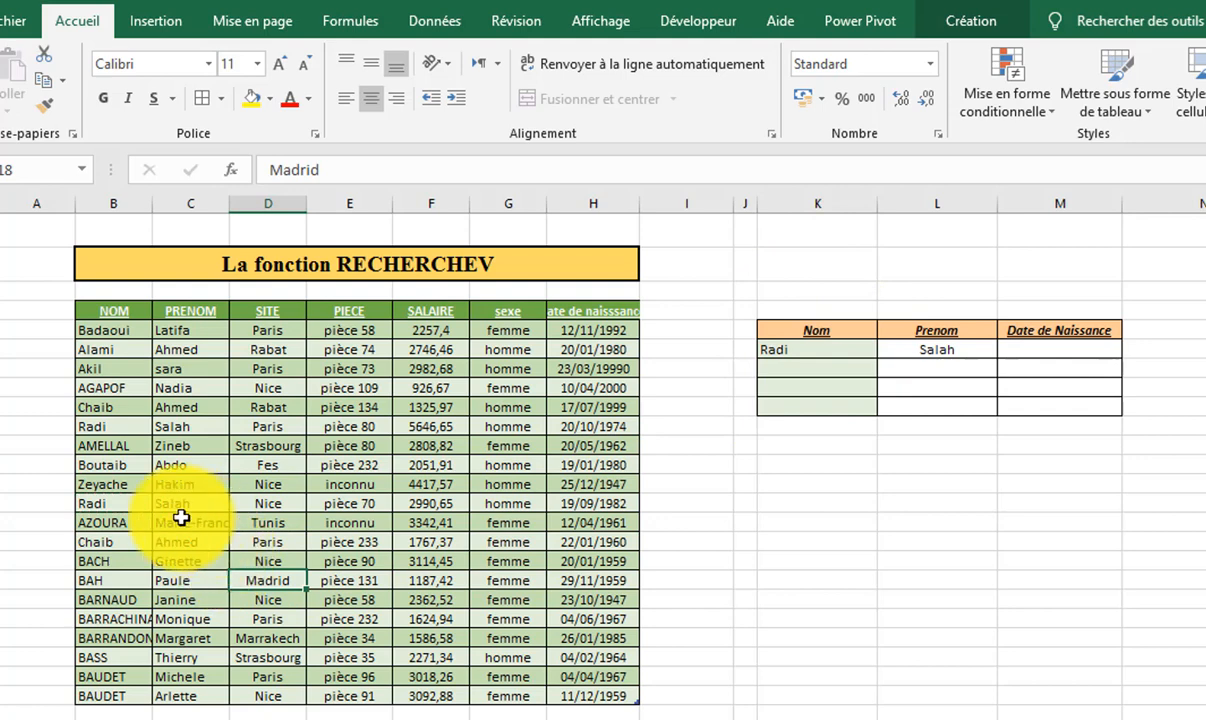
pyautogui.moveTo(125, 503); pyautogui.dragTo(175, 502)
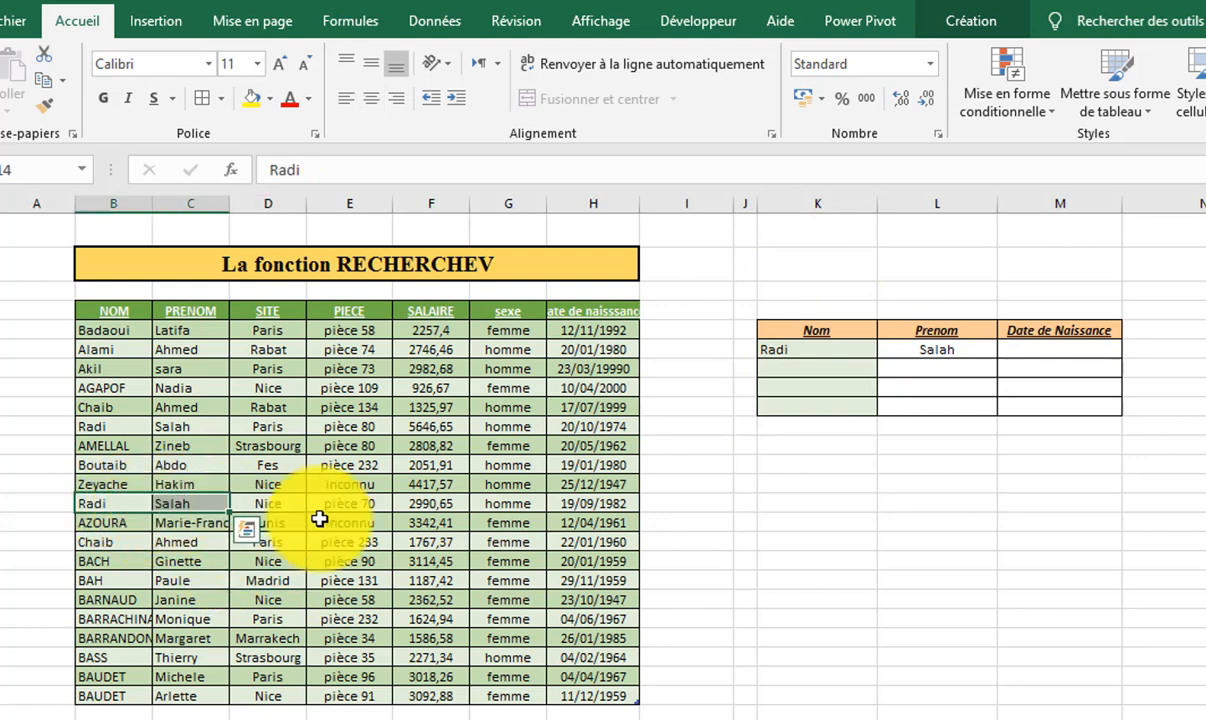
pyautogui.click(817, 480)
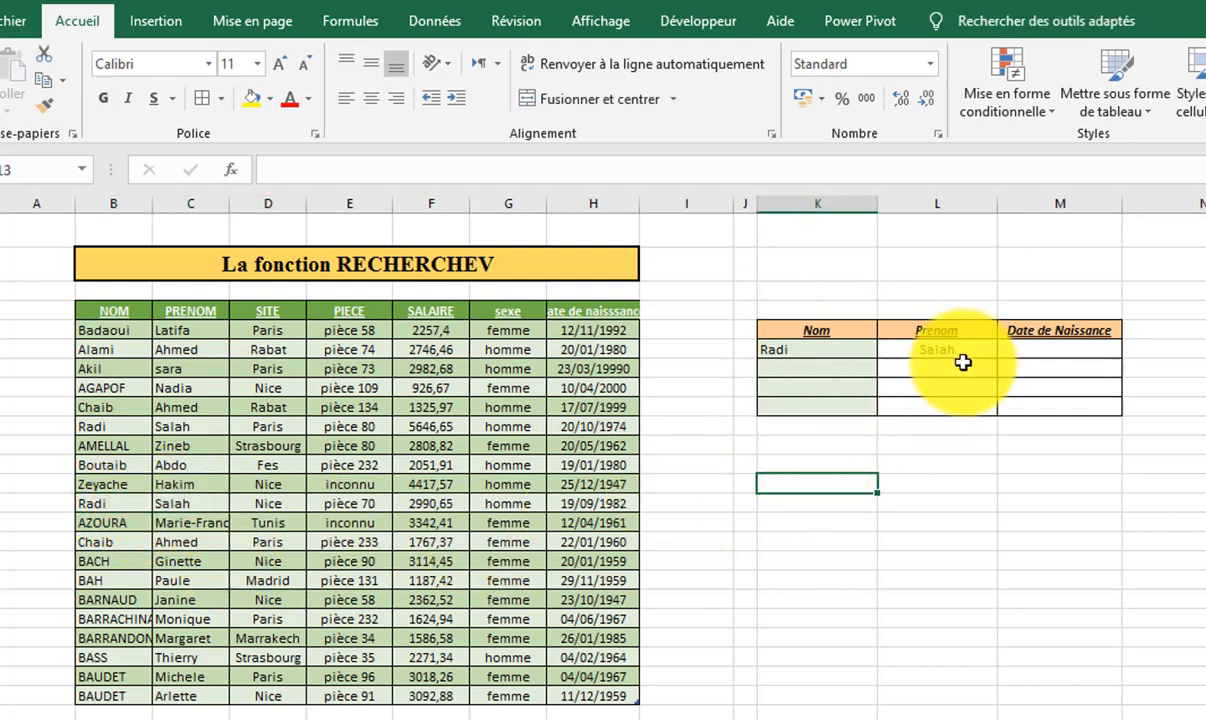
# - Start a RECHERCHEV formula in M6 with K6 as the lookup value and Tableau245[#Tout] as the table array
pyautogui.click(1046, 351)
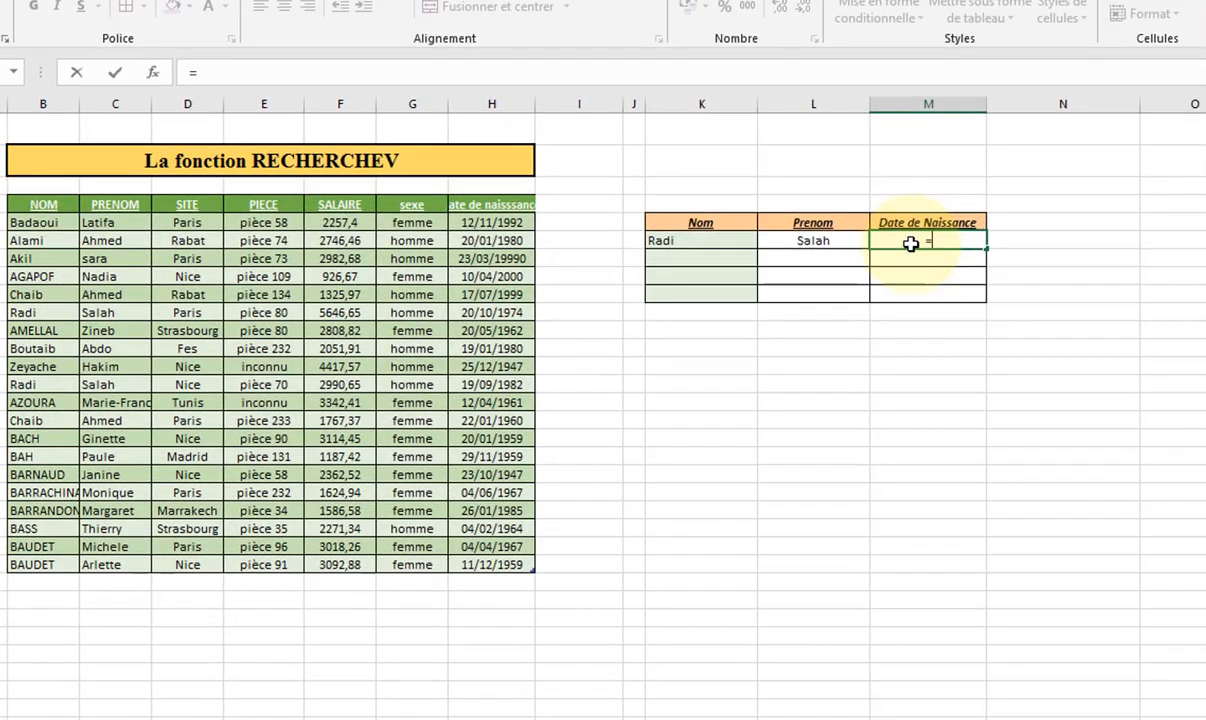
pyautogui.write('=recherche')
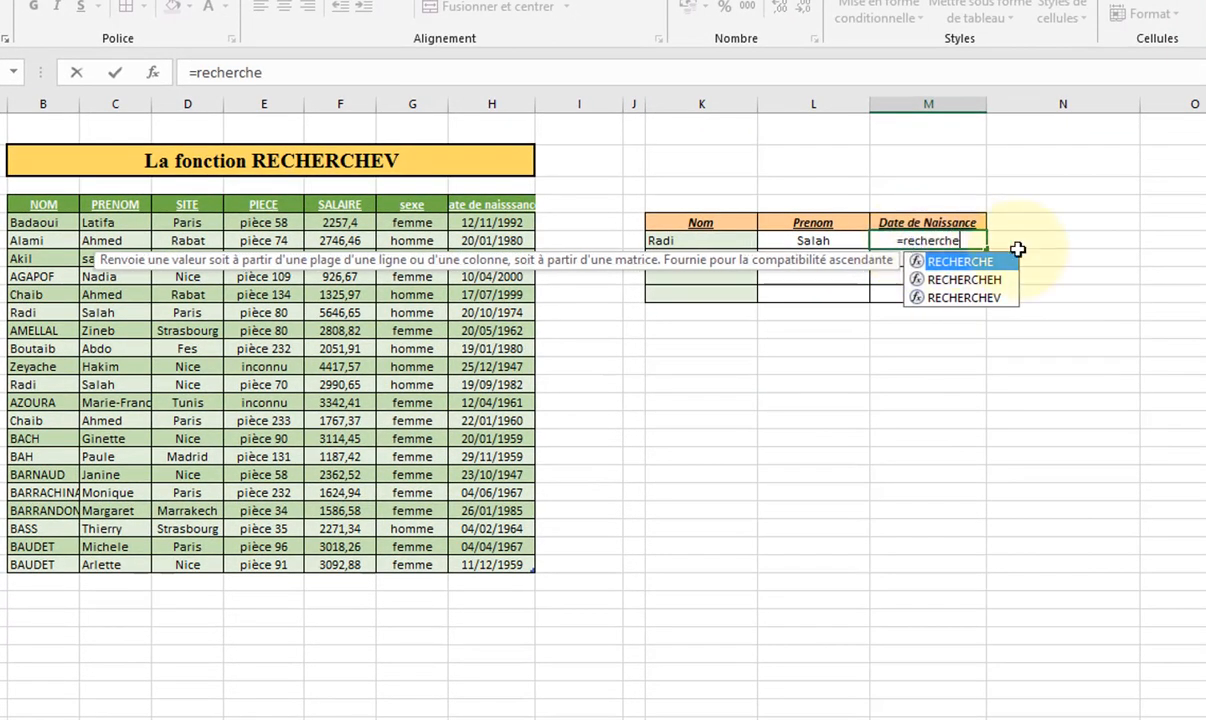
pyautogui.doubleClick(976, 297)
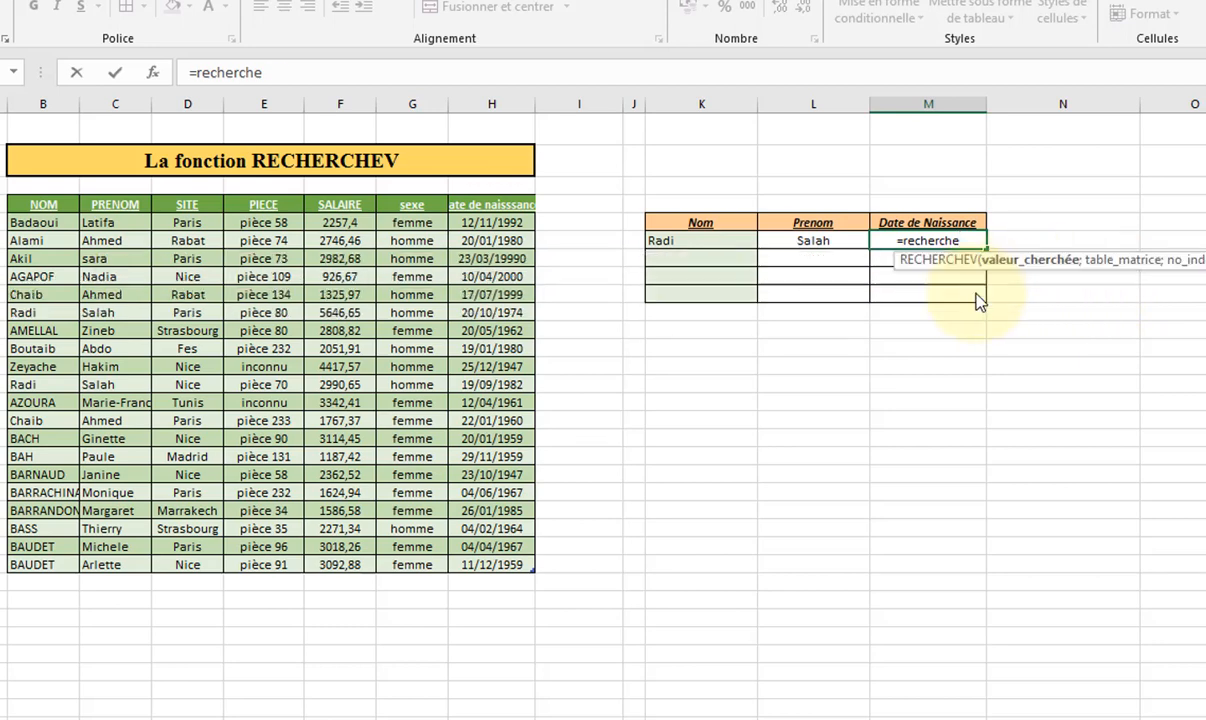
pyautogui.moveTo(893, 259); pyautogui.dragTo(848, 171)
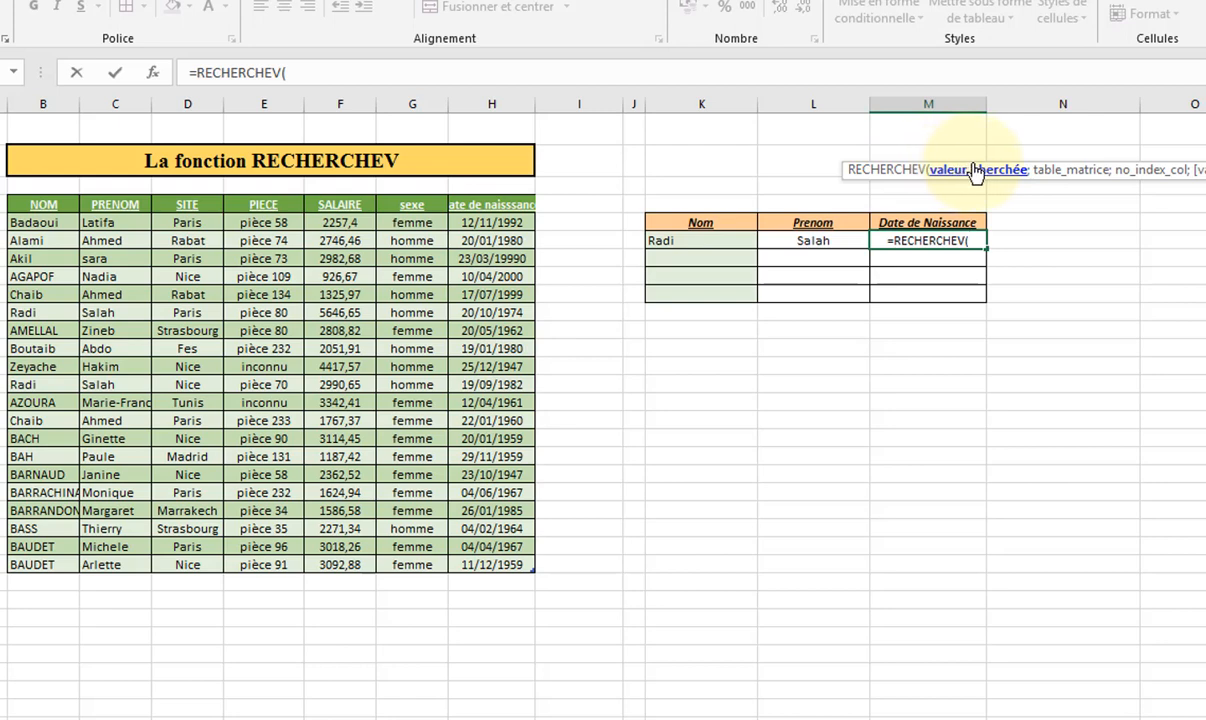
pyautogui.click(737, 236)
pyautogui.write(';')
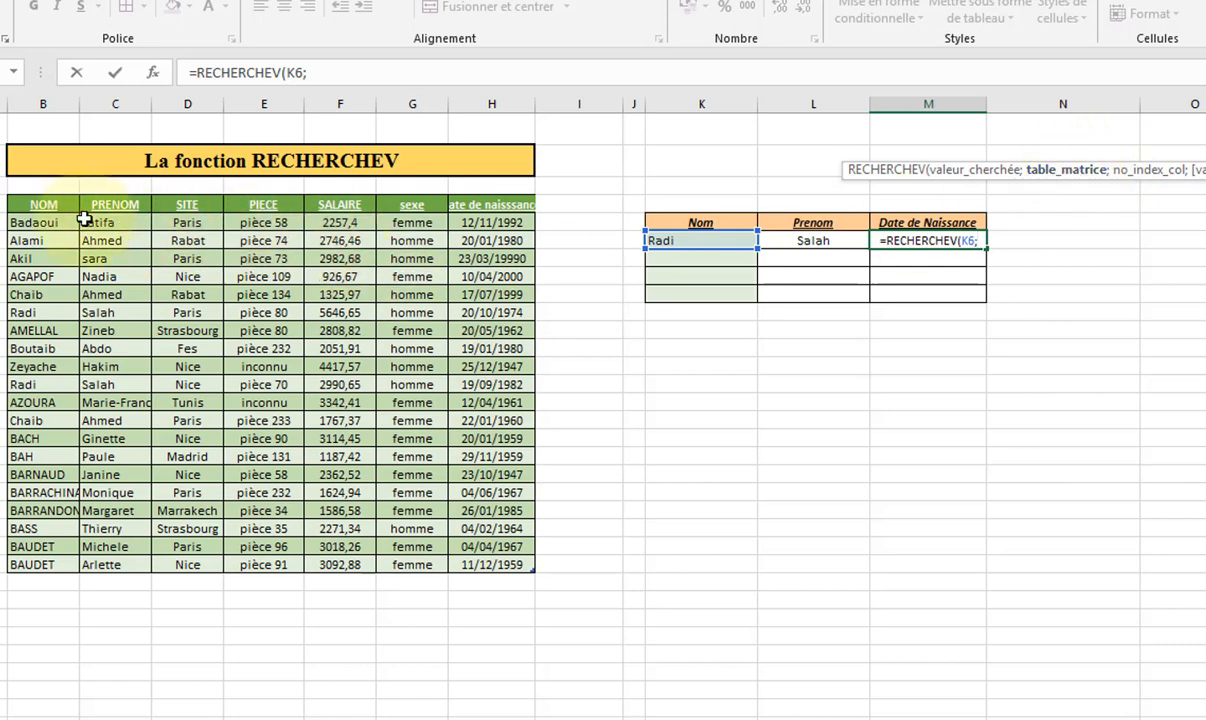
pyautogui.click(36, 204)
pyautogui.moveTo(36, 204); pyautogui.dragTo(505, 563)
pyautogui.write(';')
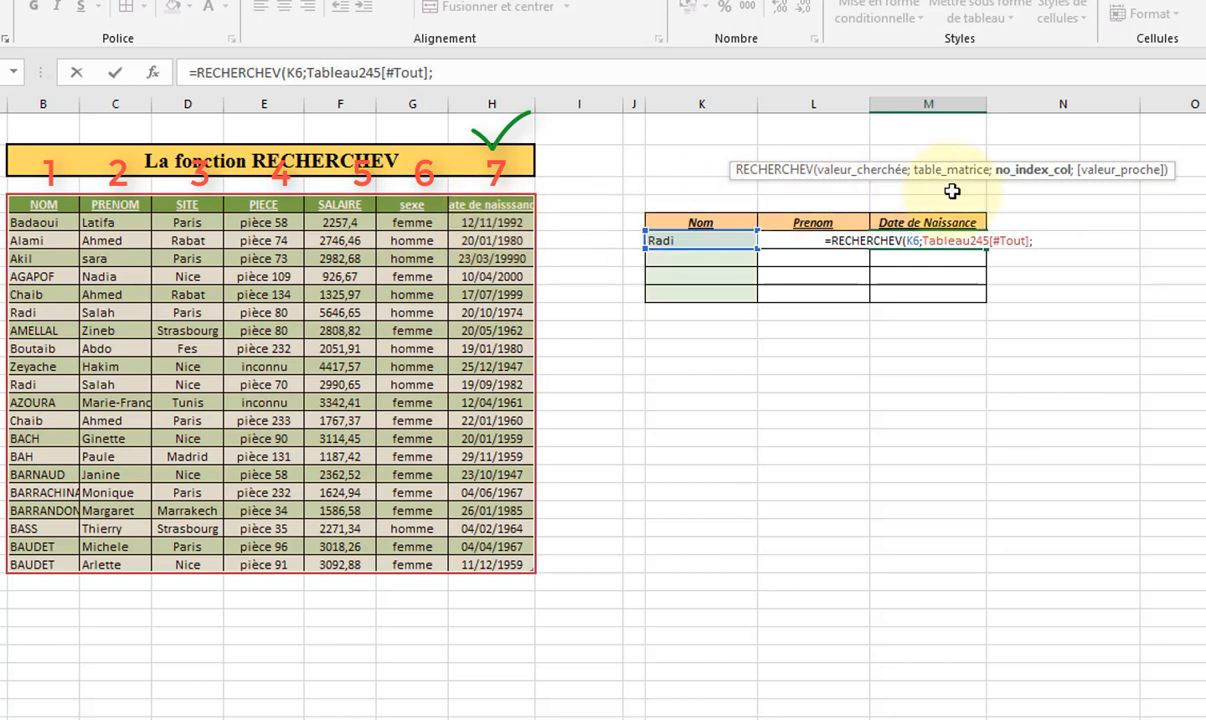
# - Complete the M6 formula with column index 7 and FAUX for an exact match
pyautogui.write('7')
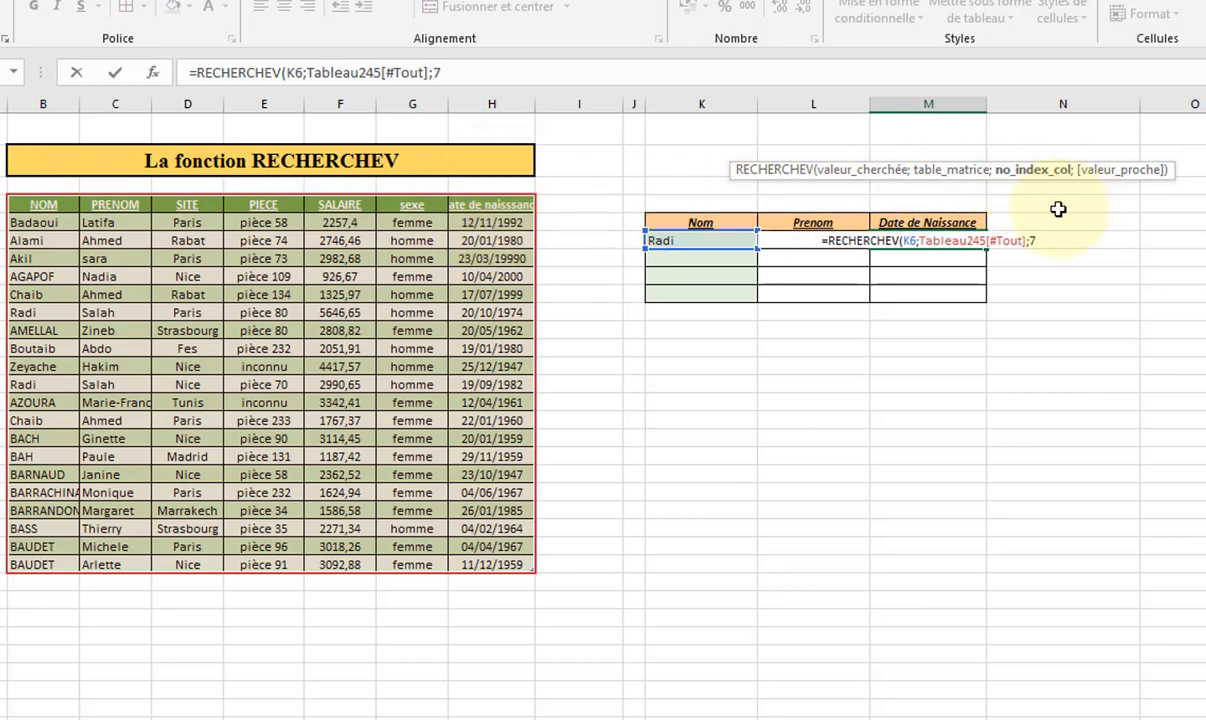
pyautogui.write(';')
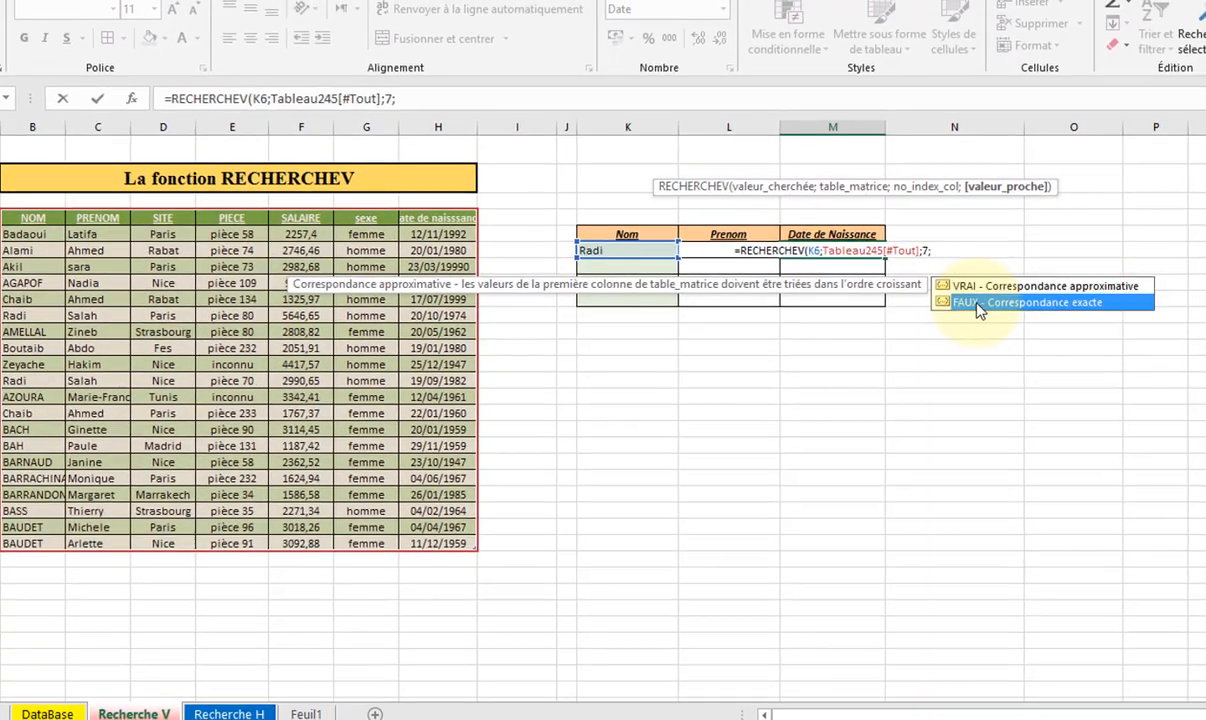
pyautogui.doubleClick(1095, 298)
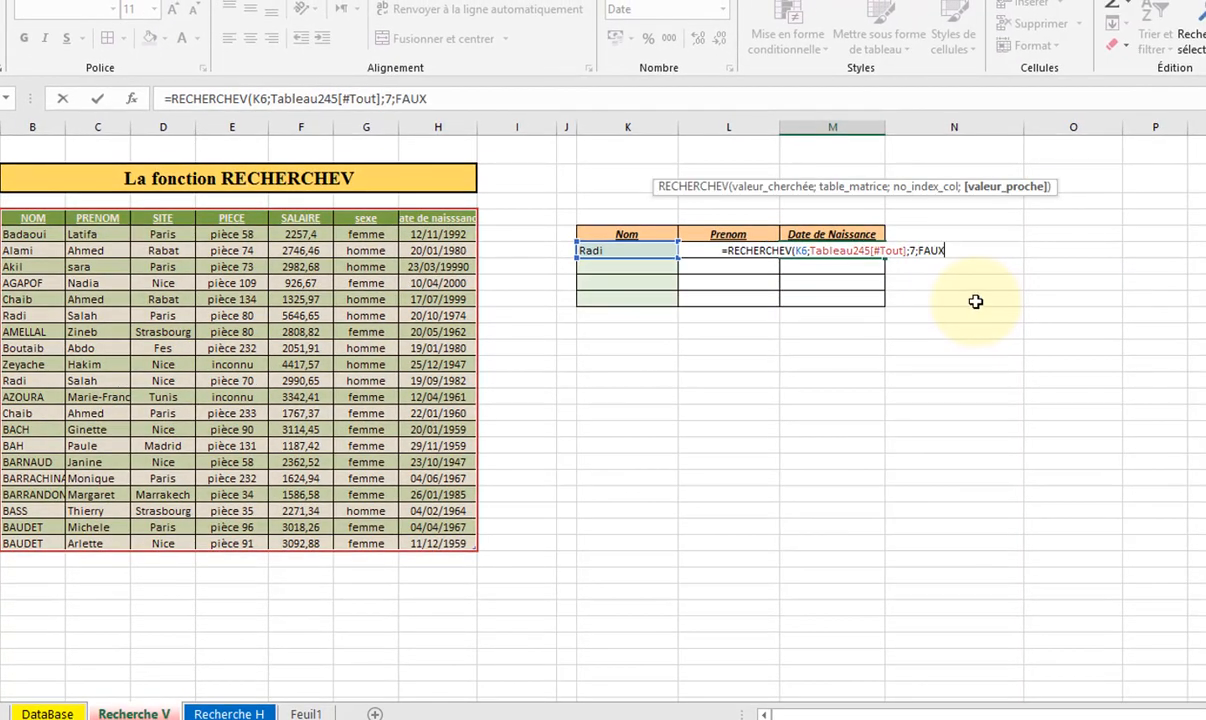
pyautogui.write(')')
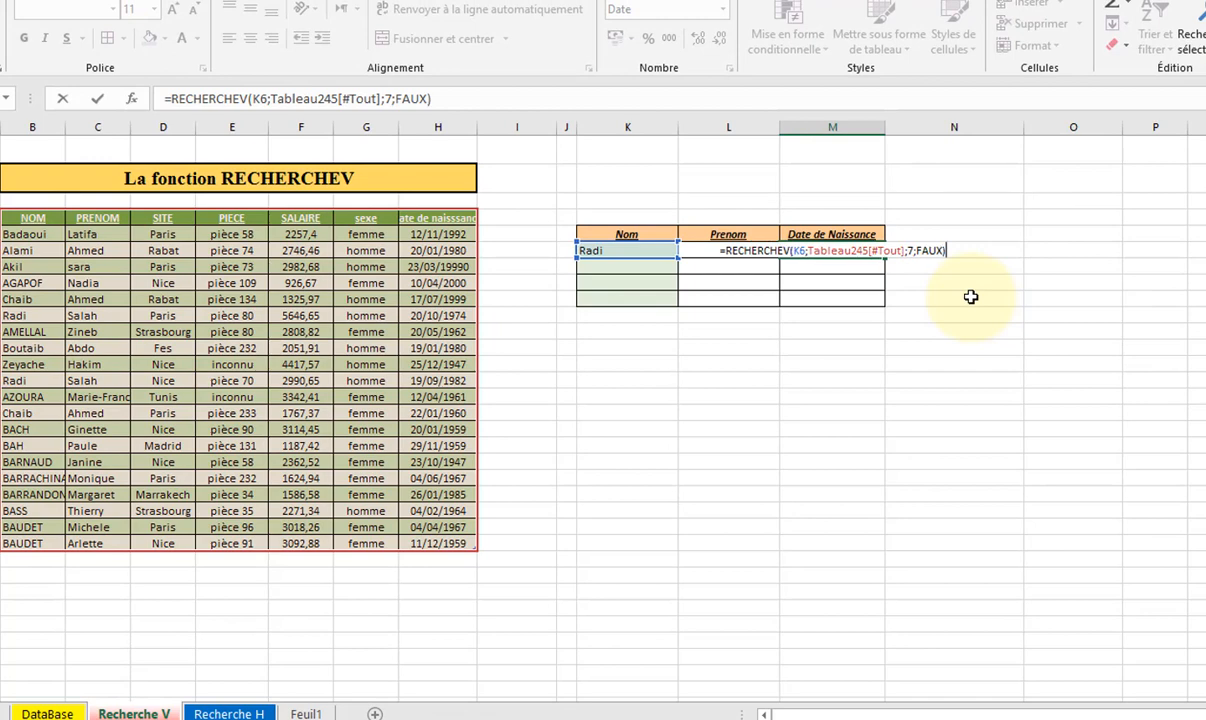
pyautogui.press('Return')
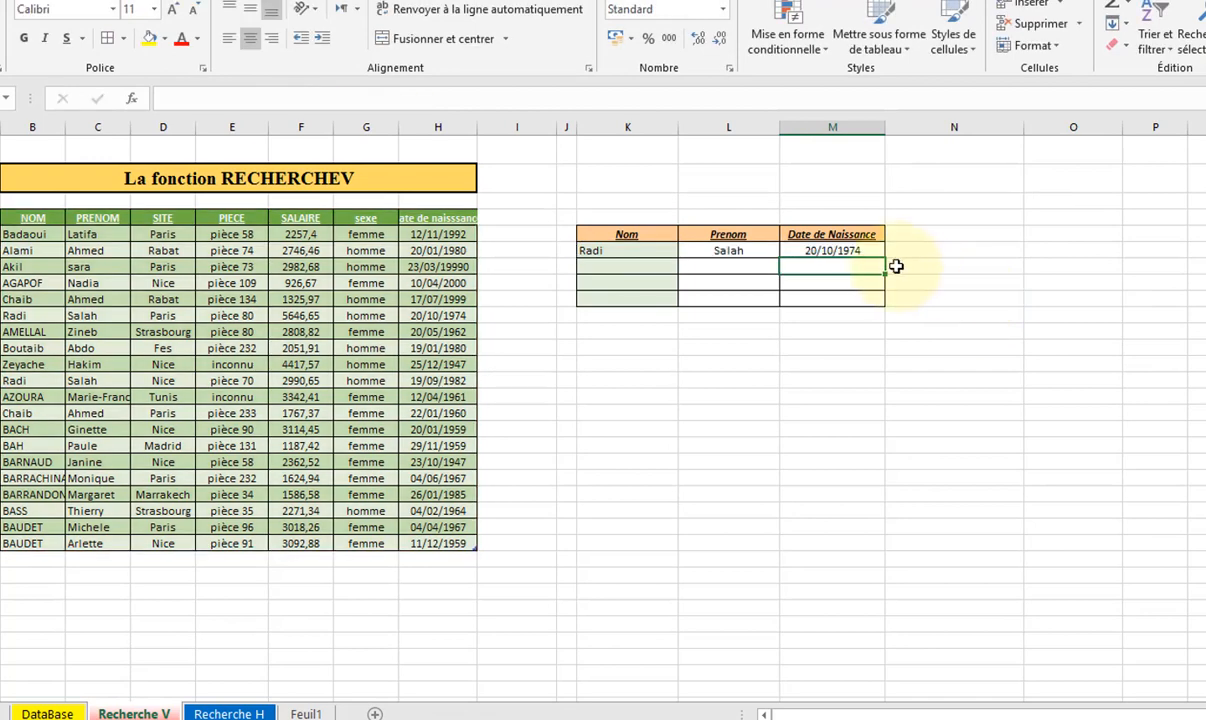
# - Compare the lookup row K6:M6 with the surname, first name and date of birth in table row 14
pyautogui.moveTo(627, 251); pyautogui.dragTo(803, 250)
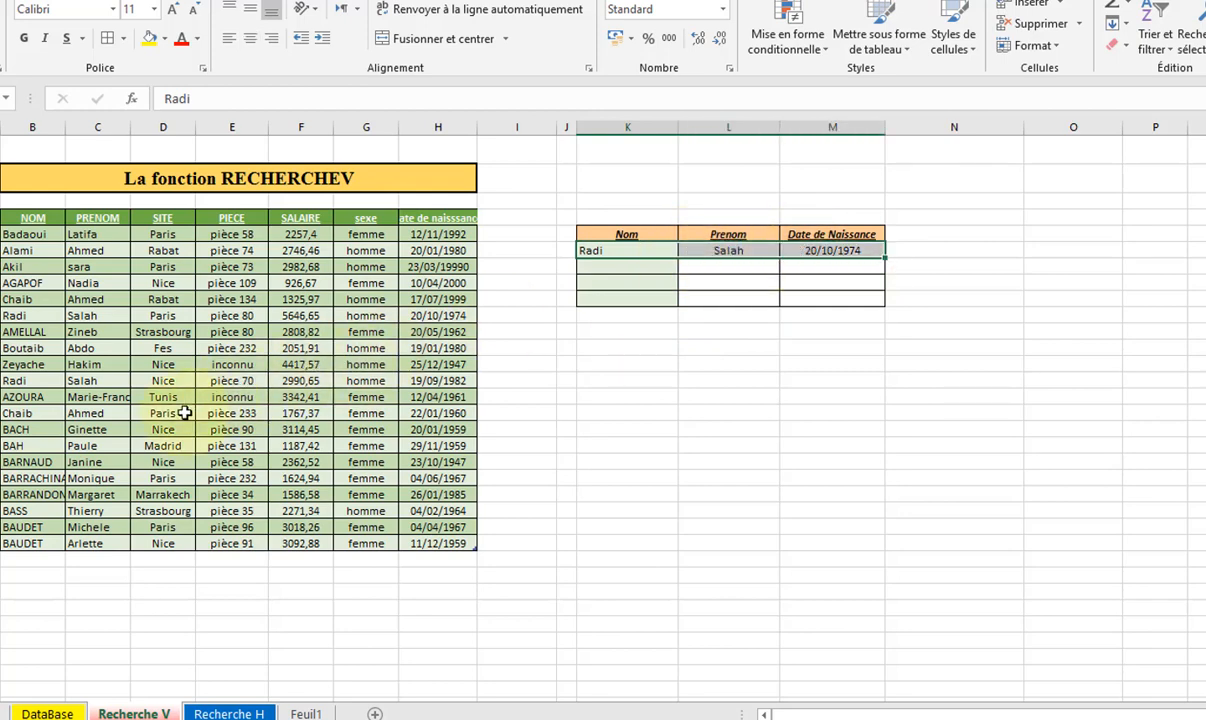
pyautogui.click(50, 383)
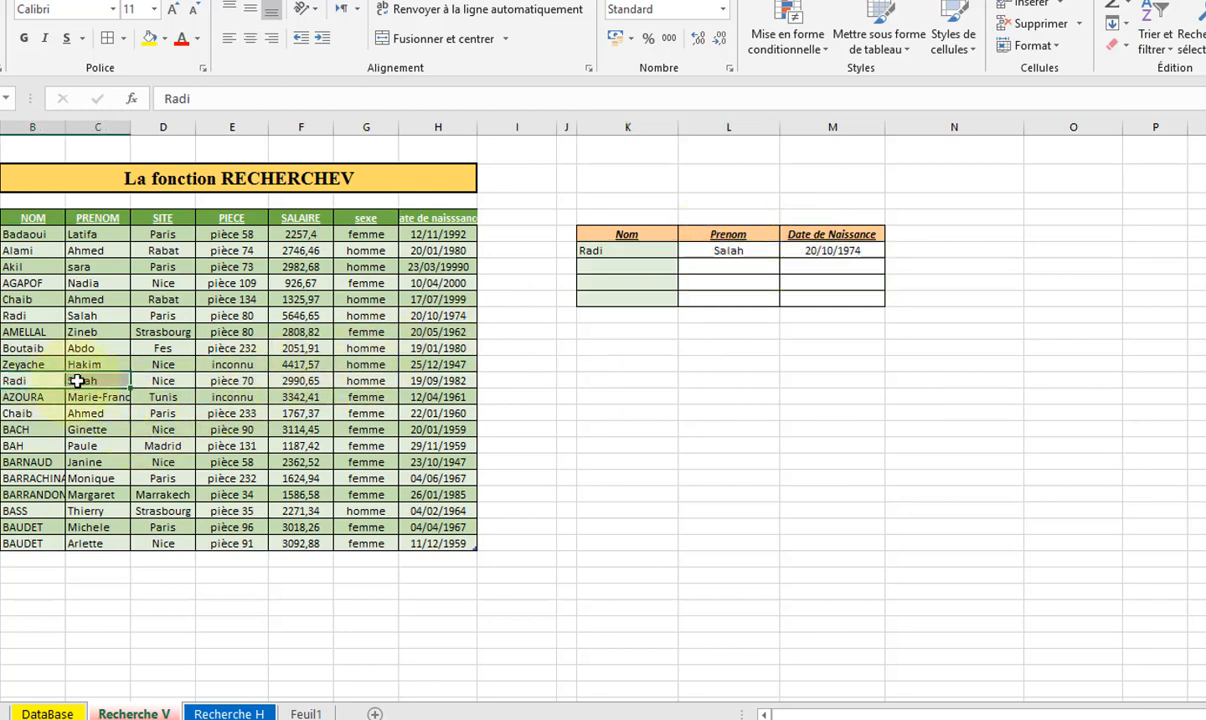
pyautogui.click(441, 380)
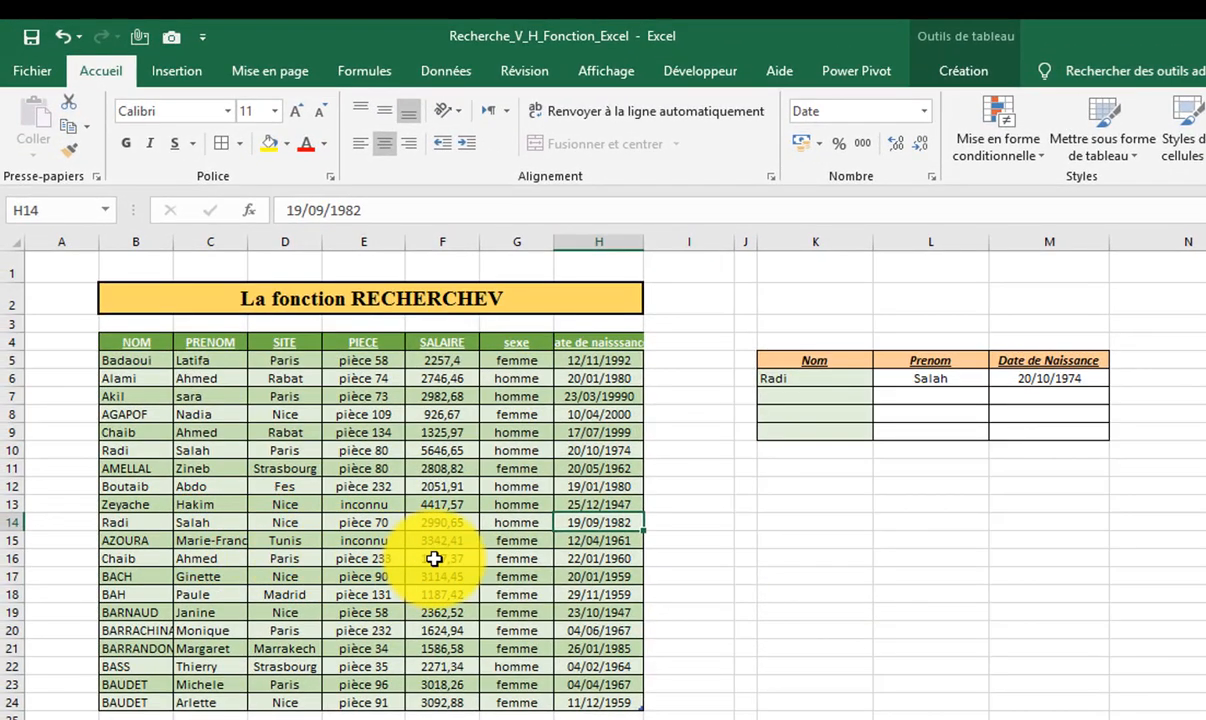
# - Delete row 14, which holds the duplicate surname, from the worksheet
pyautogui.click(10, 522)
pyautogui.rightClick(12, 524)
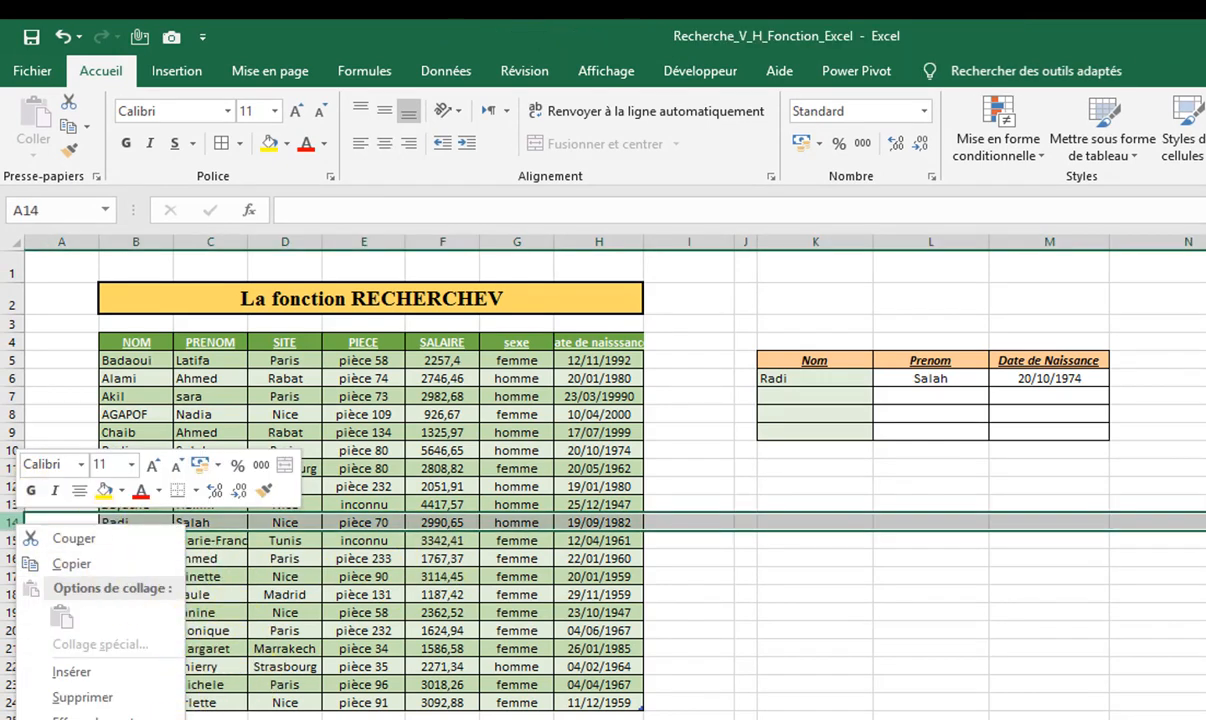
pyautogui.click(105, 698)
pyautogui.click(317, 684)
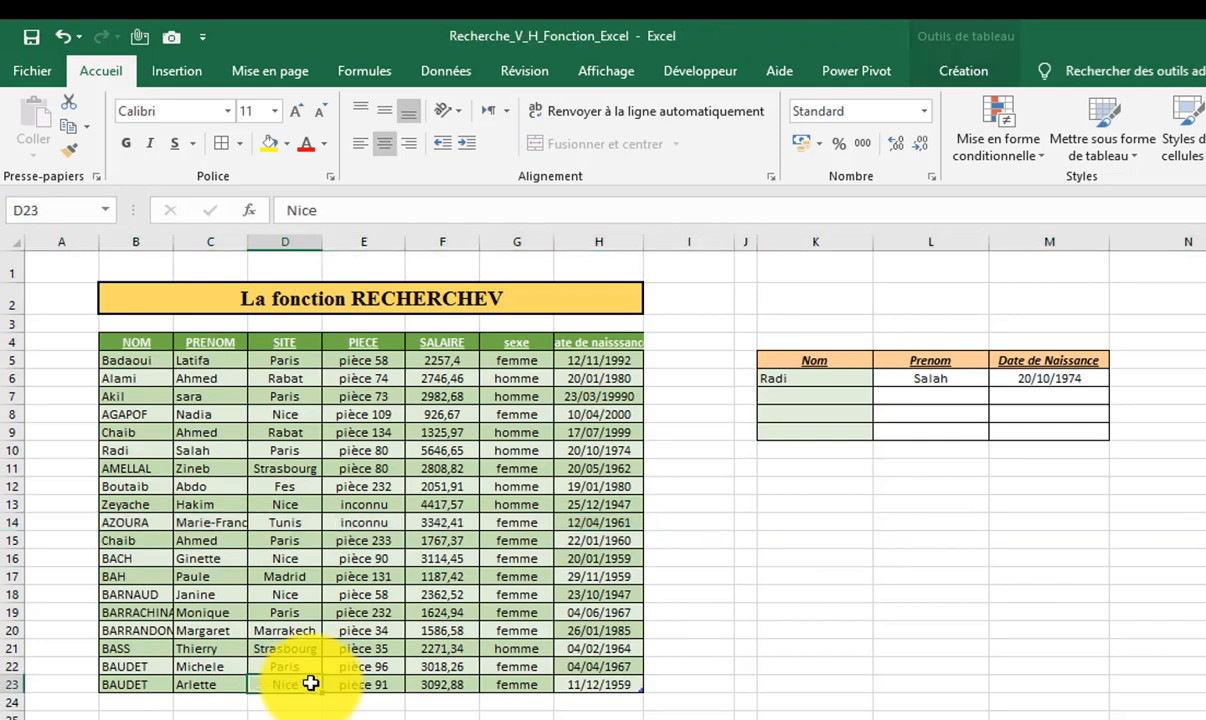
# - Check the first name and date of birth in K6:M6 against the matching record in row 10
pyautogui.moveTo(850, 378); pyautogui.dragTo(1013, 377)
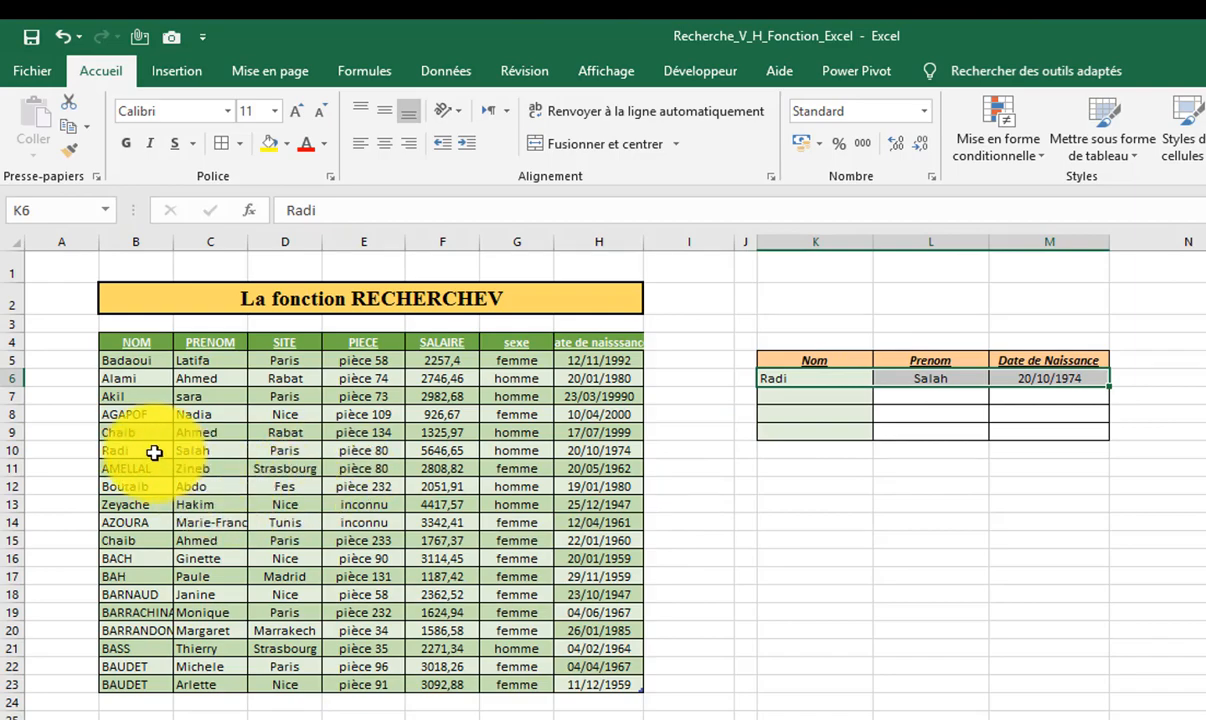
pyautogui.moveTo(153, 451); pyautogui.dragTo(210, 450)
pyautogui.click(612, 451)
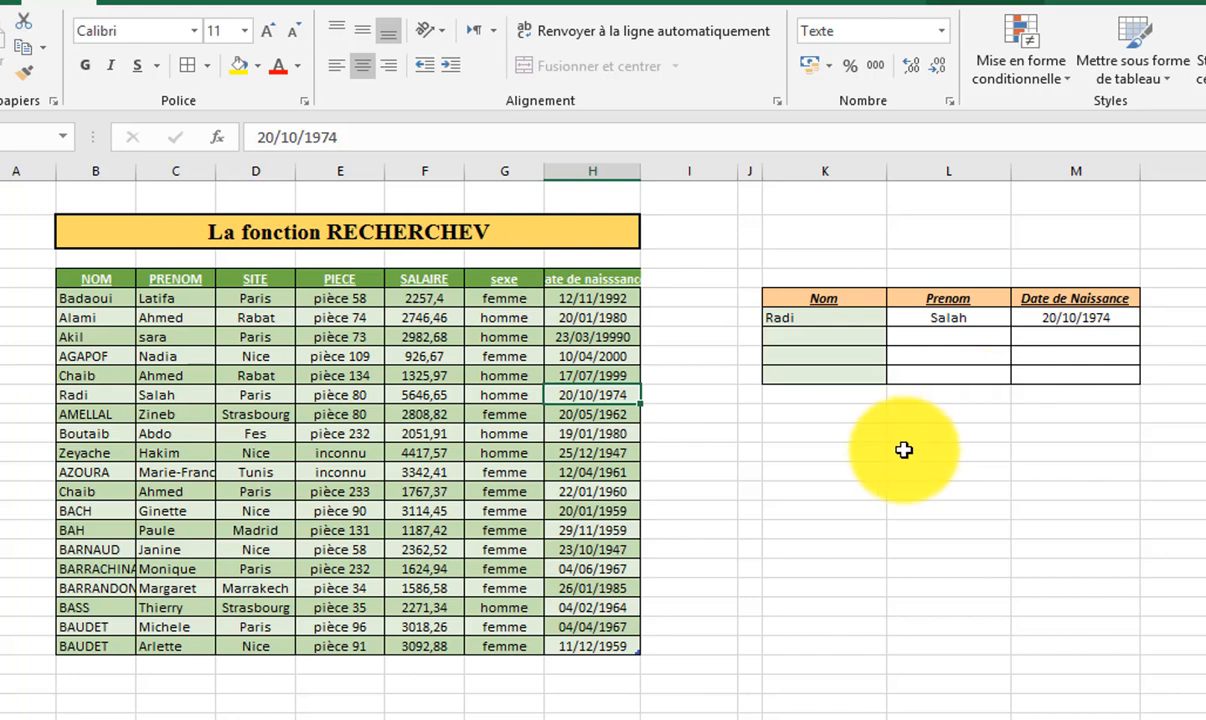
pyautogui.click(768, 488)
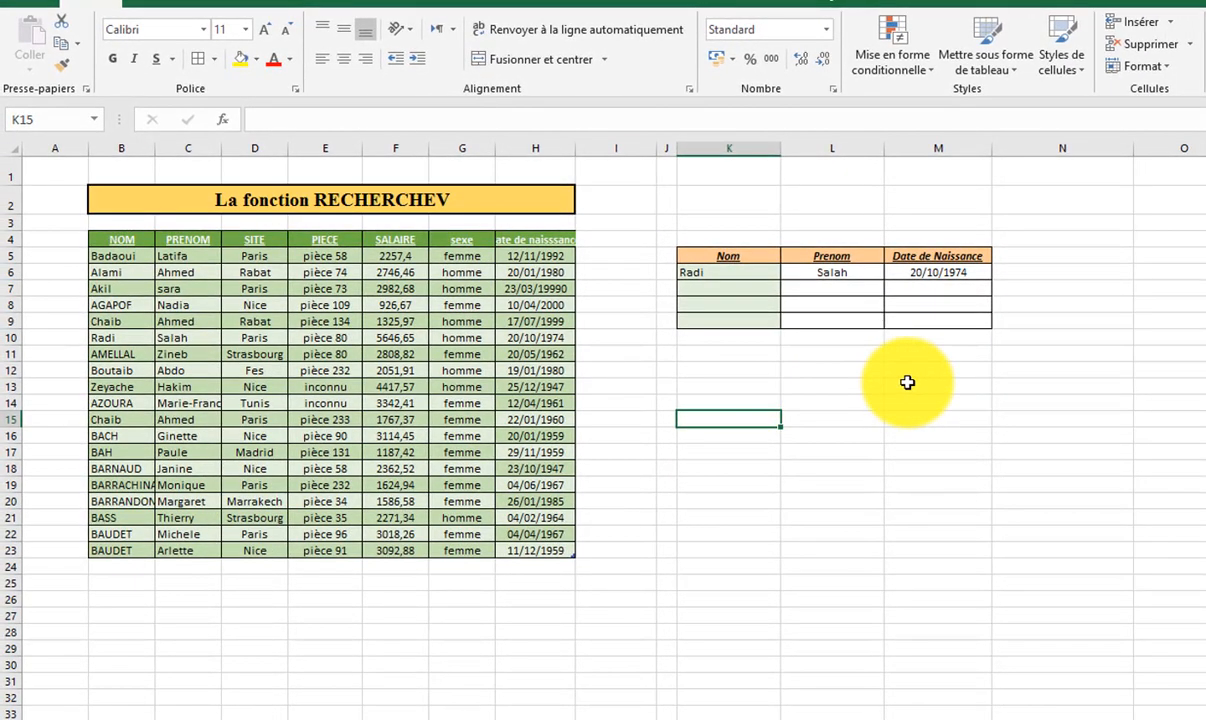
# - Copy the Date de Naissance heading into K14 and the Nom heading into L14 for a second lookup table
pyautogui.click(926, 259)
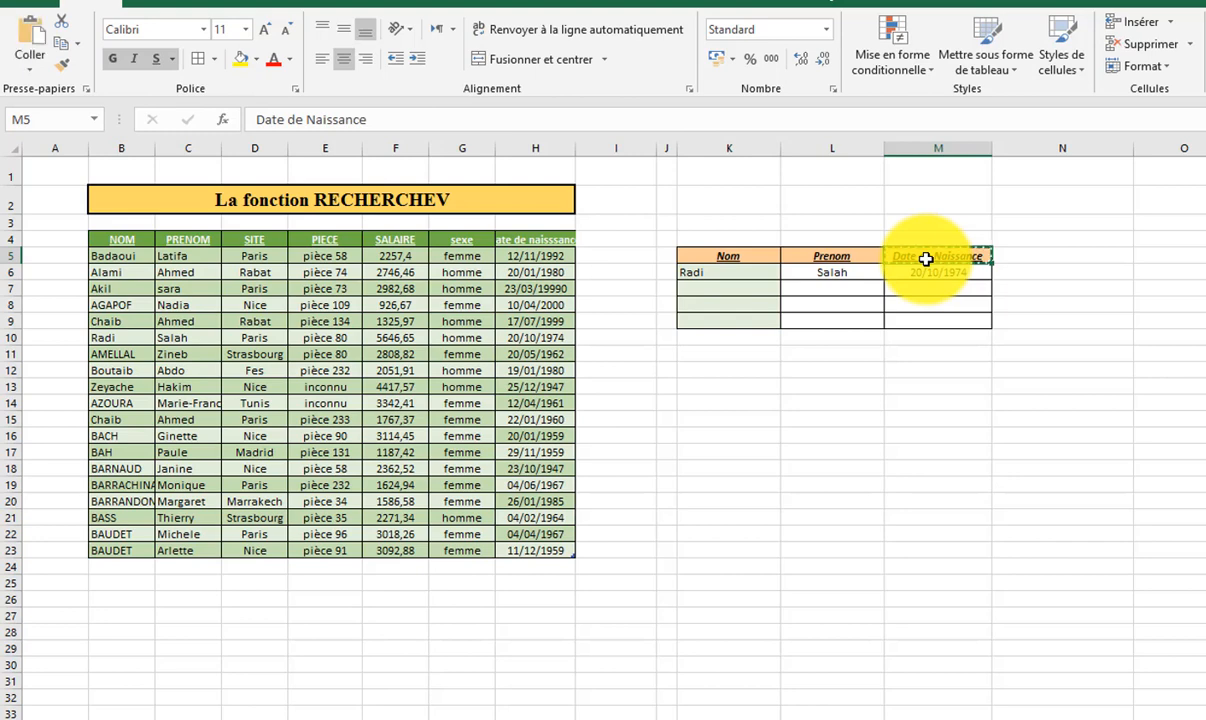
pyautogui.click(724, 399)
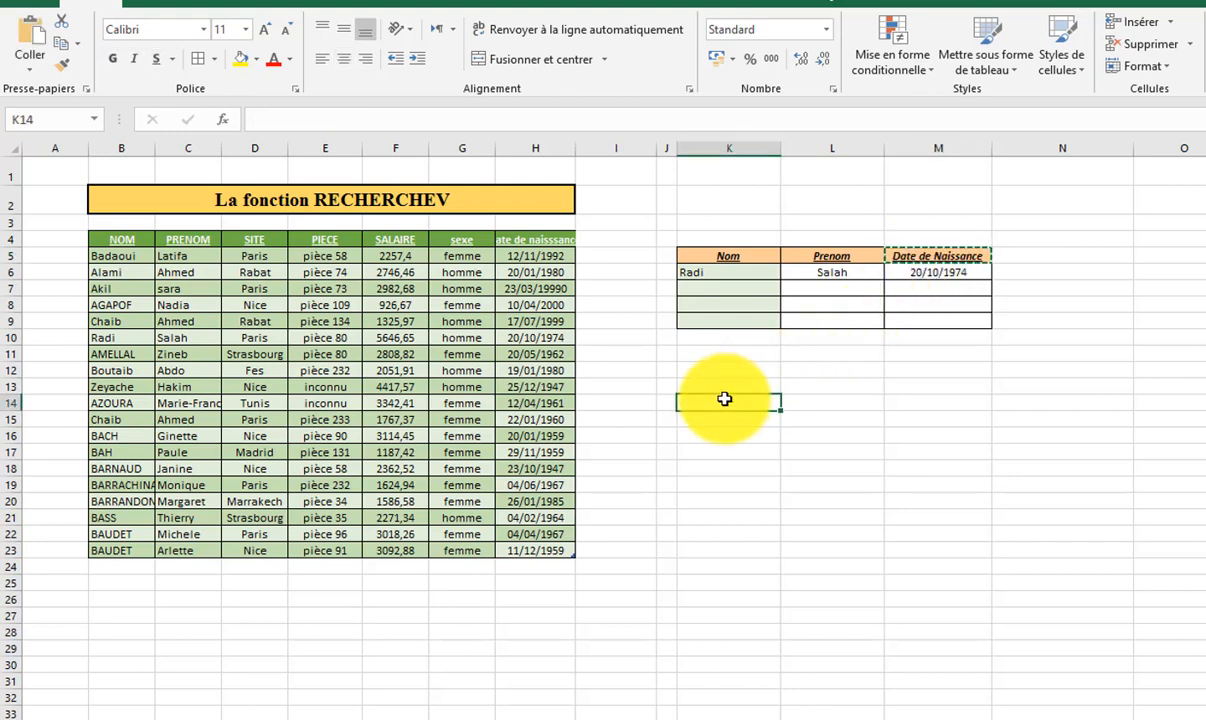
pyautogui.write('Date de Naissance')
pyautogui.click(843, 402)
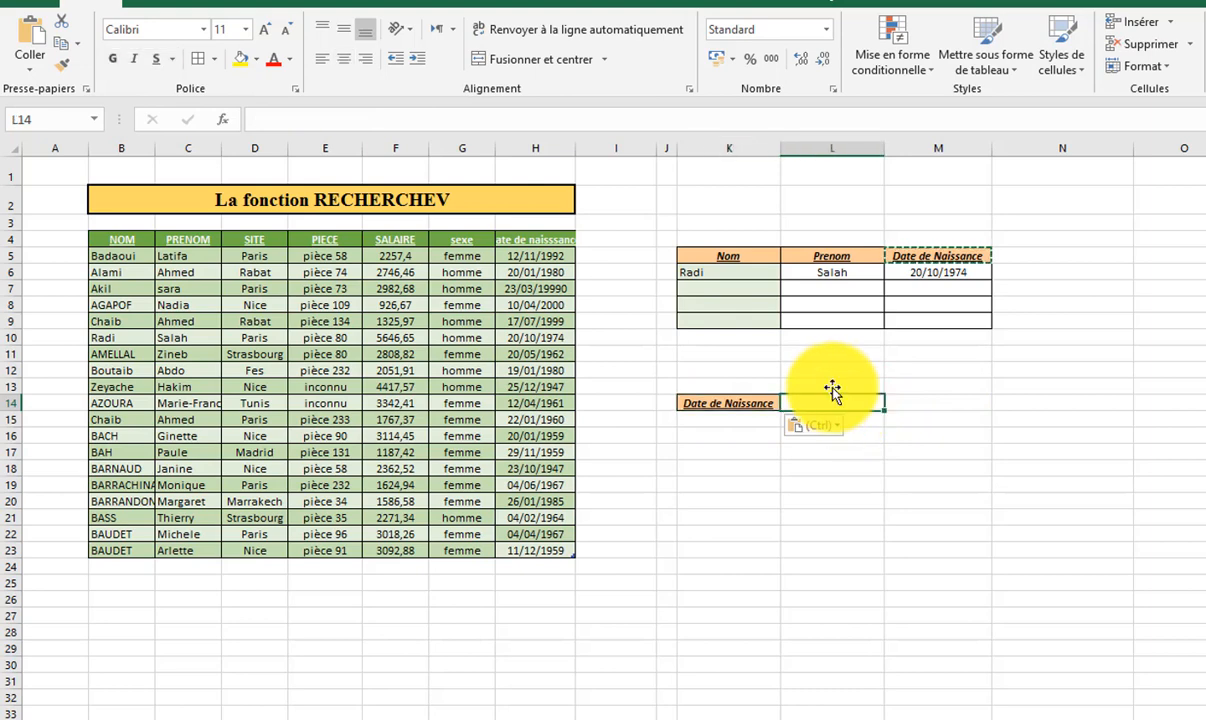
pyautogui.click(758, 254)
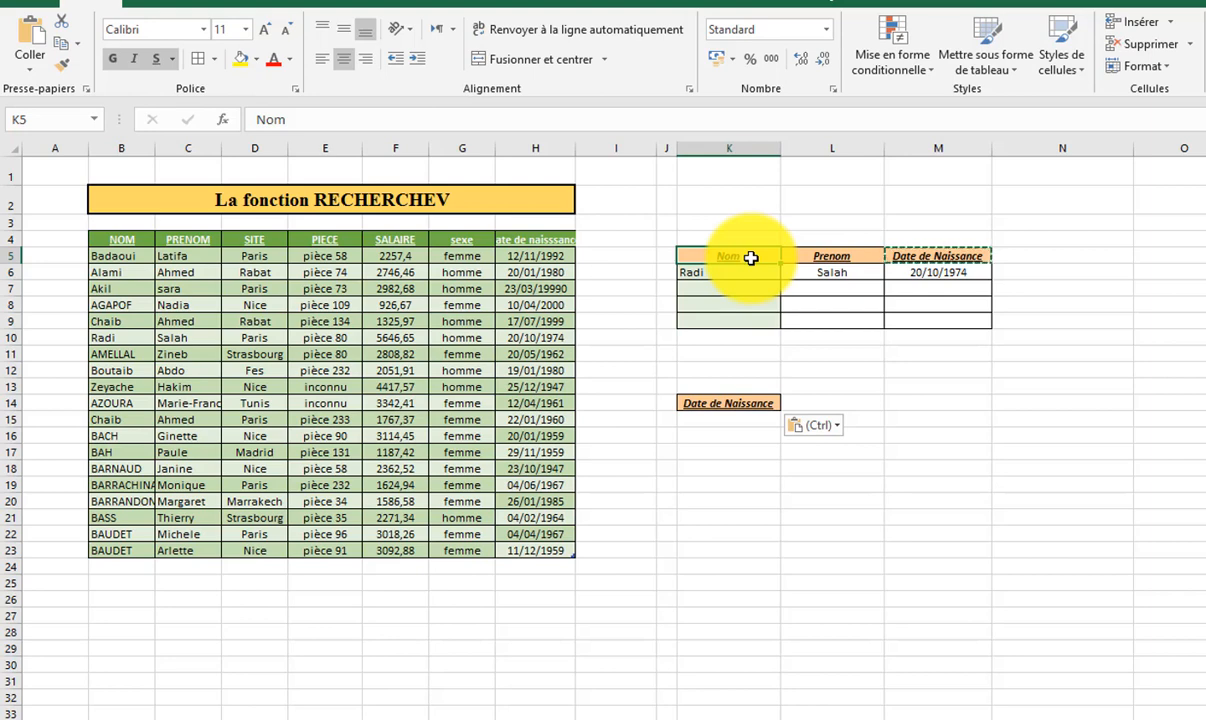
pyautogui.hotkey('ctrl', 'c')
pyautogui.click(847, 405)
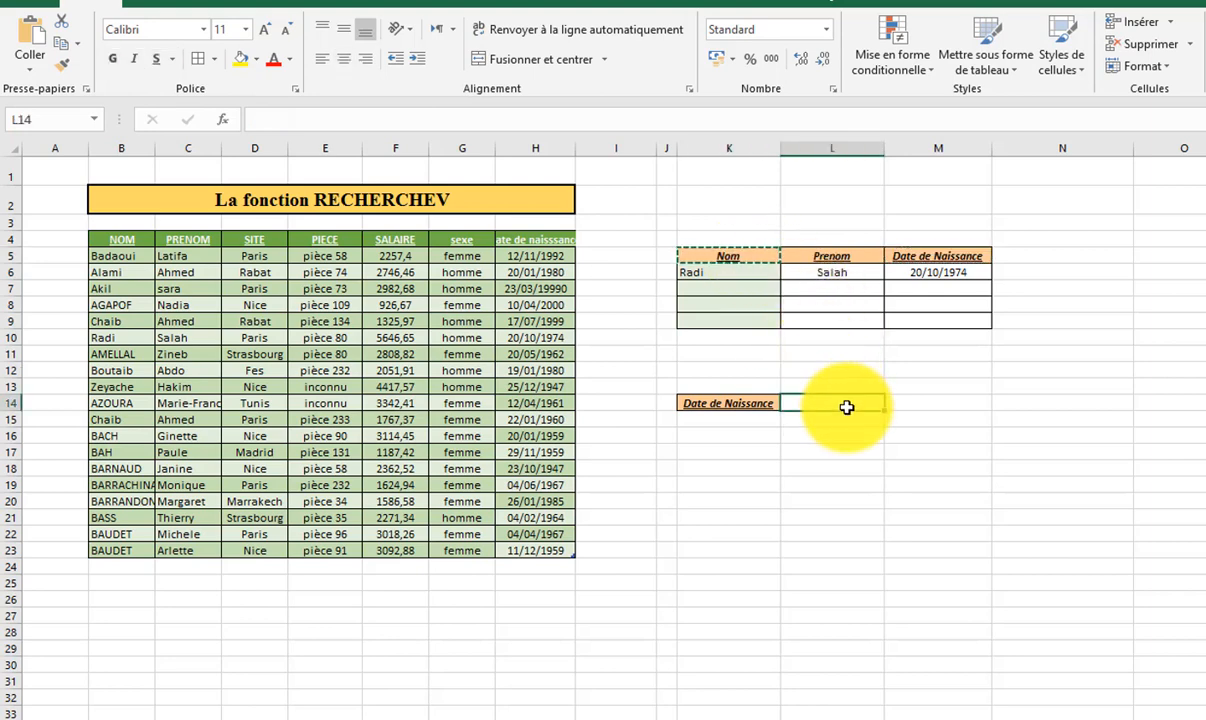
pyautogui.hotkey('ctrl', 'v')
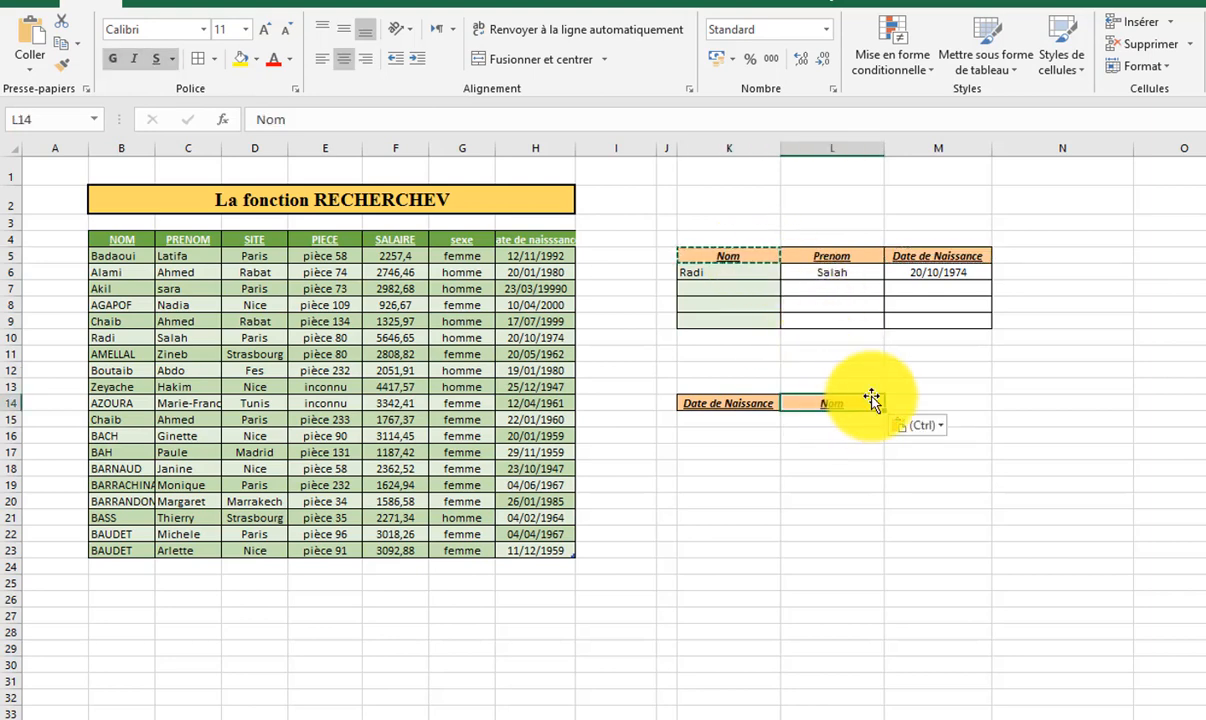
pyautogui.click(833, 256)
pyautogui.doubleClick(326, 120)
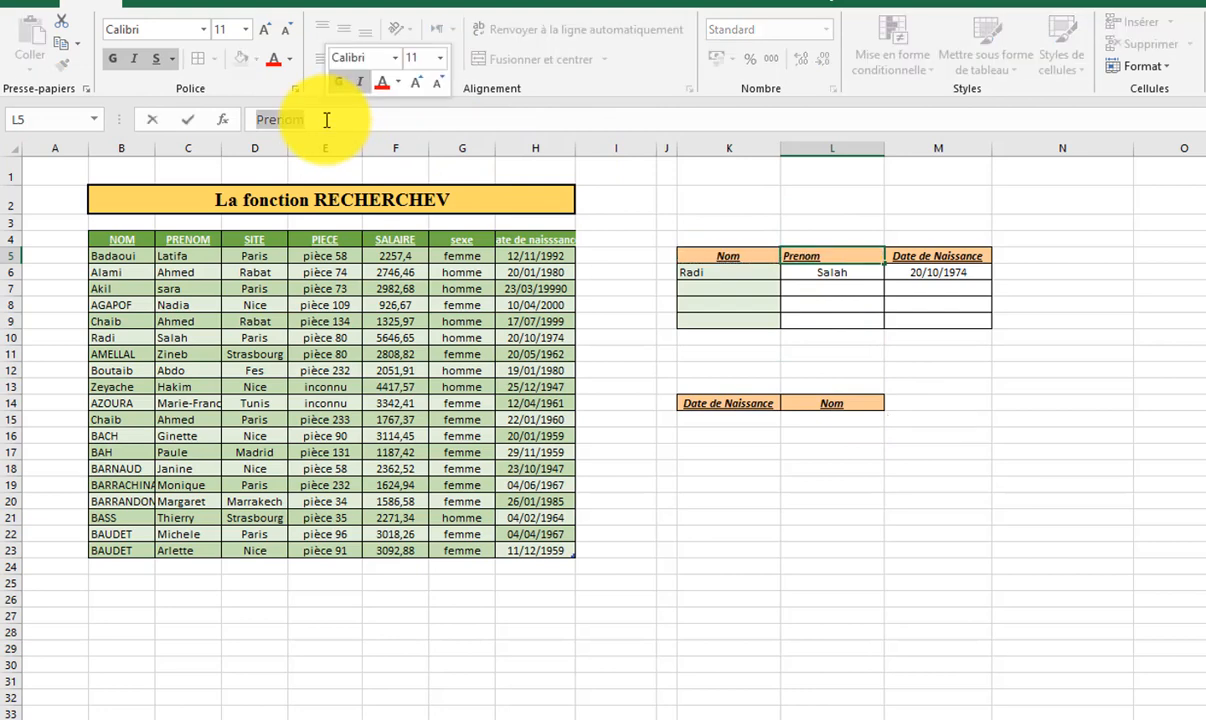
pyautogui.press('Escape')
# - Start a RECHERCHEV formula in L15 with K15 as the lookup value and Tableau245[#Tout] as the table array
pyautogui.click(872, 403)
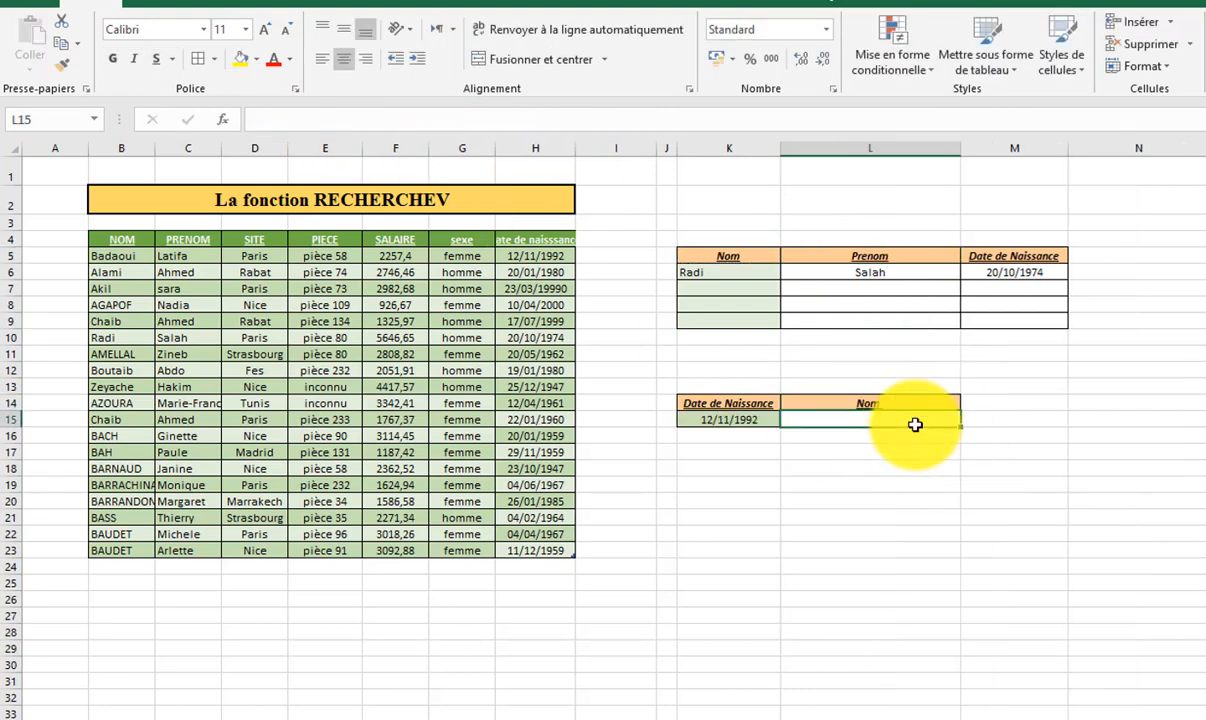
pyautogui.write('=recherche')
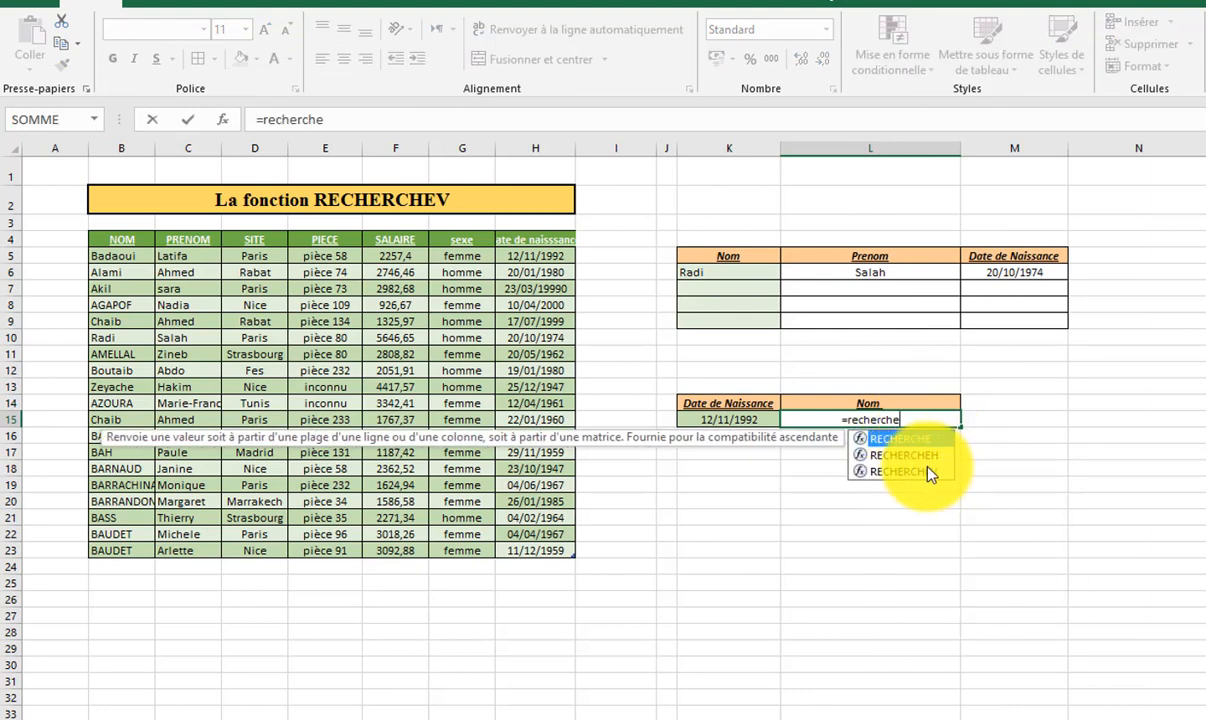
pyautogui.doubleClick(870, 471)
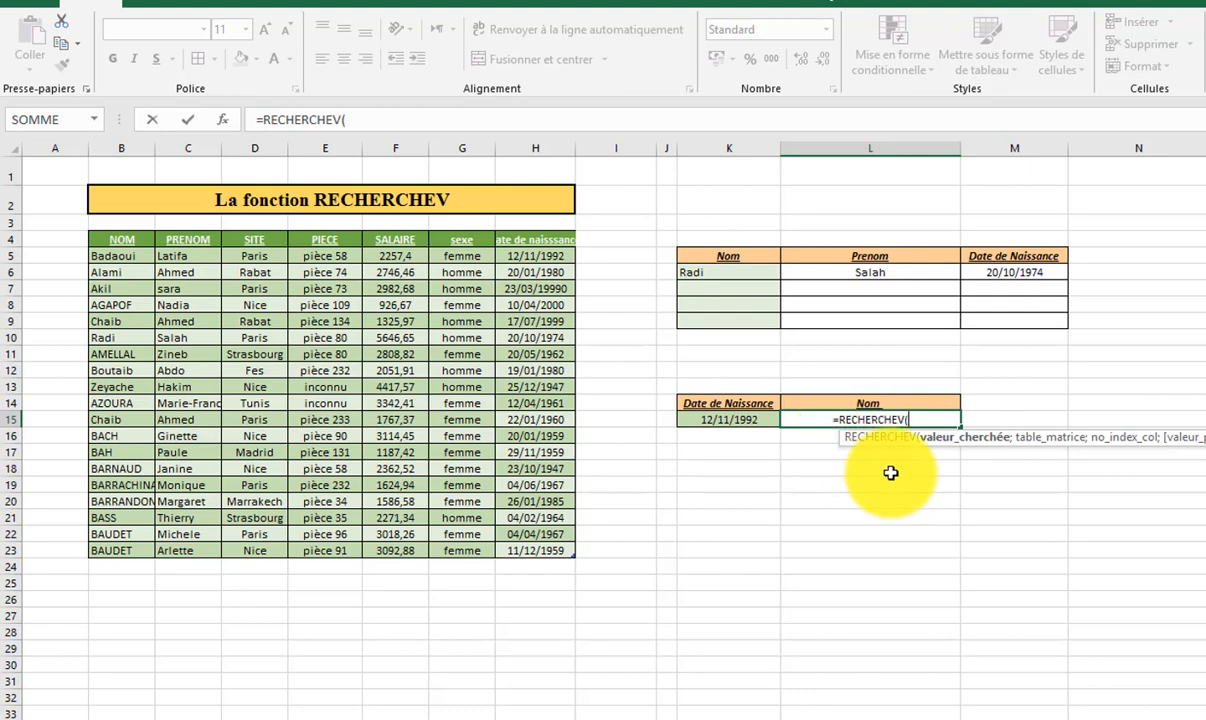
pyautogui.click(750, 418)
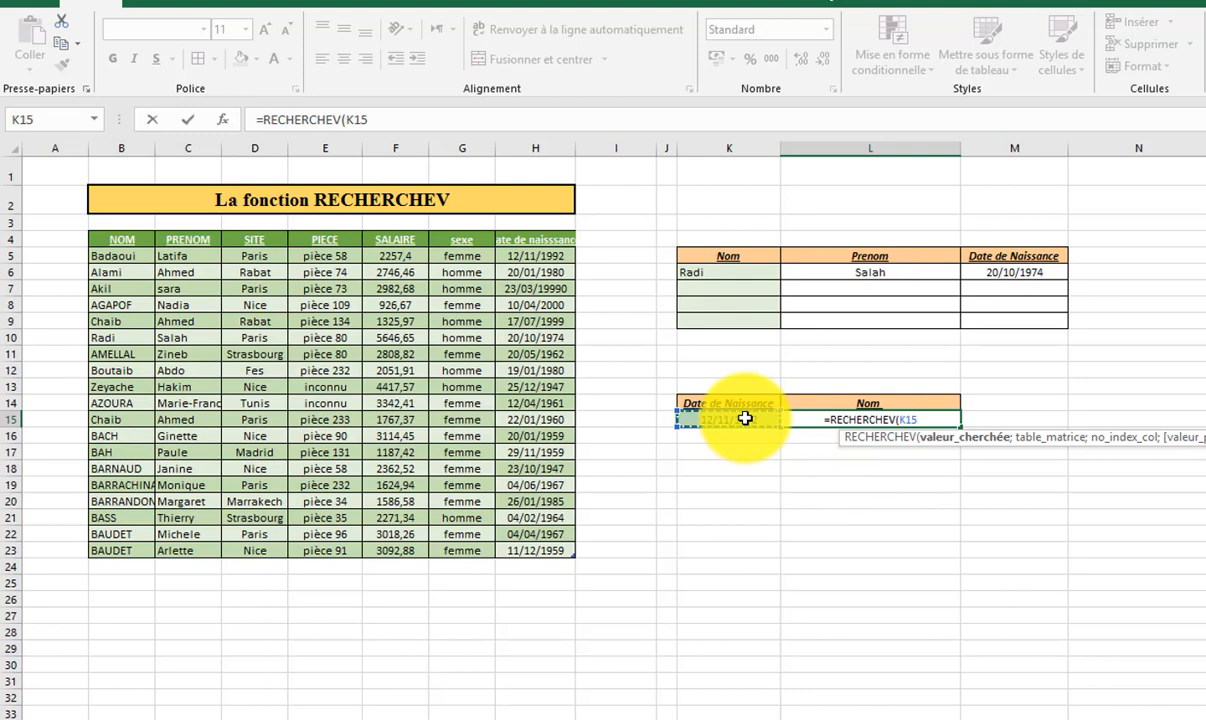
pyautogui.write(';')
pyautogui.moveTo(135, 238); pyautogui.dragTo(573, 550)
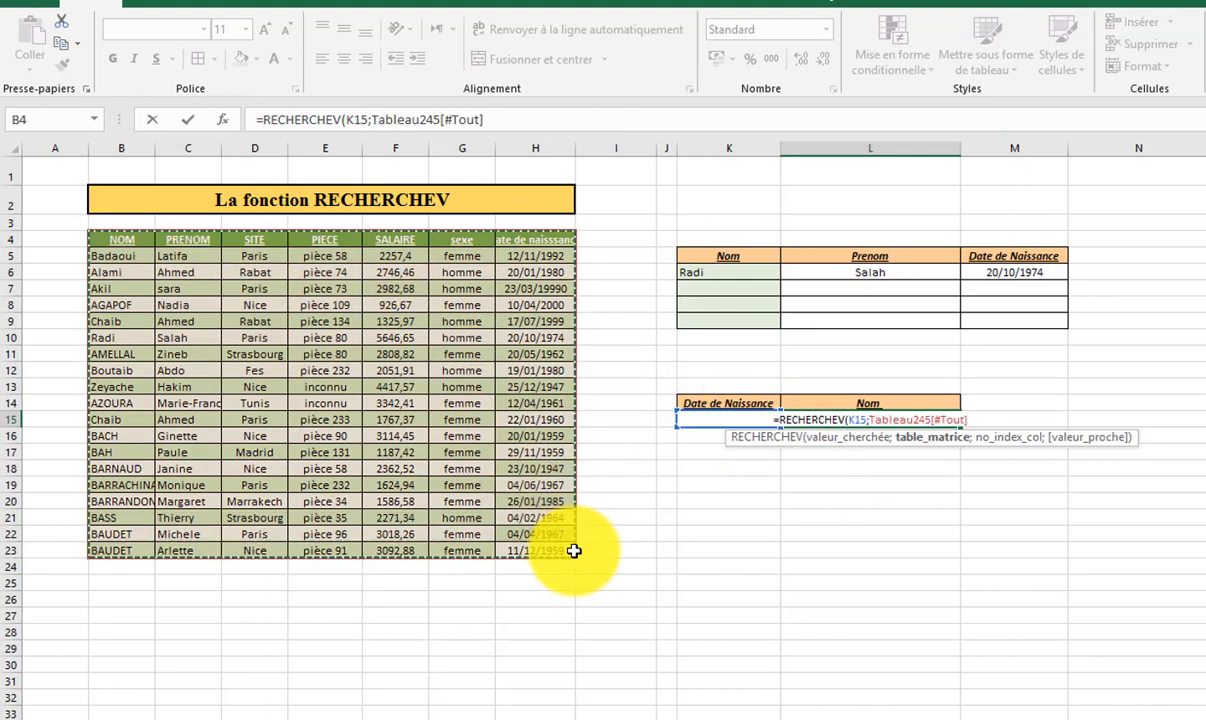
pyautogui.write(';')
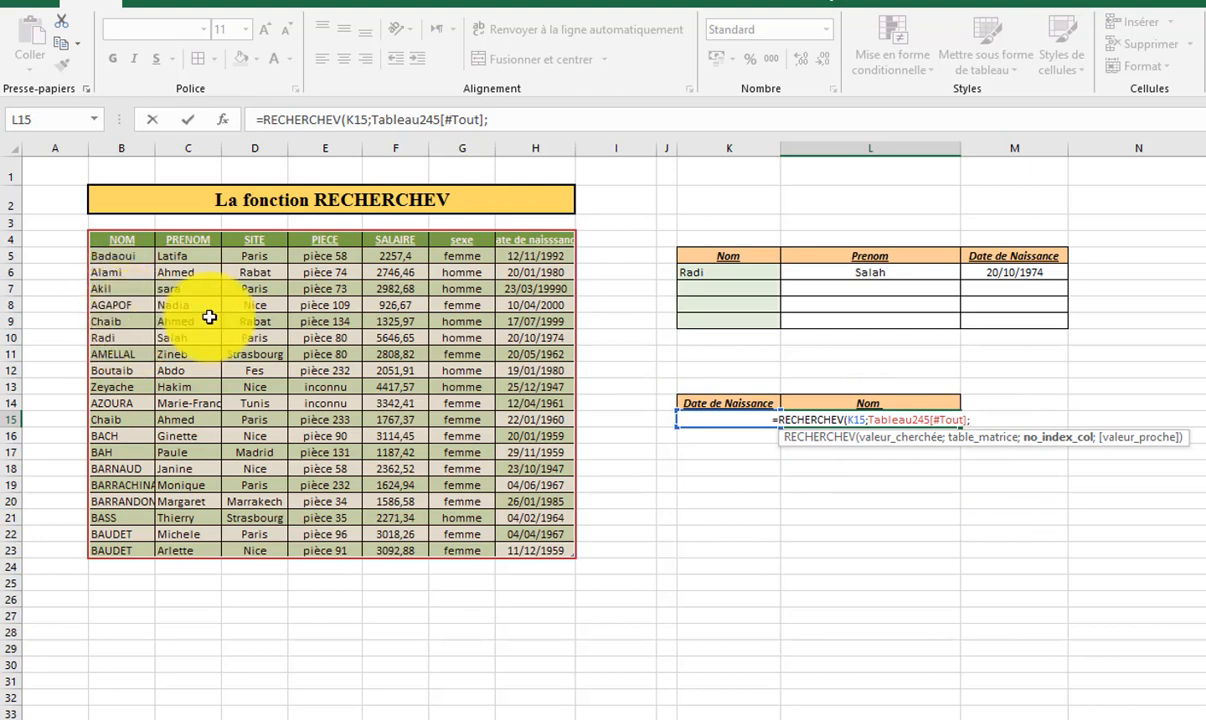
# - Complete the RECHERCHEV formula in L15 with column index 1 and FAUX for an exact match
pyautogui.write('1')
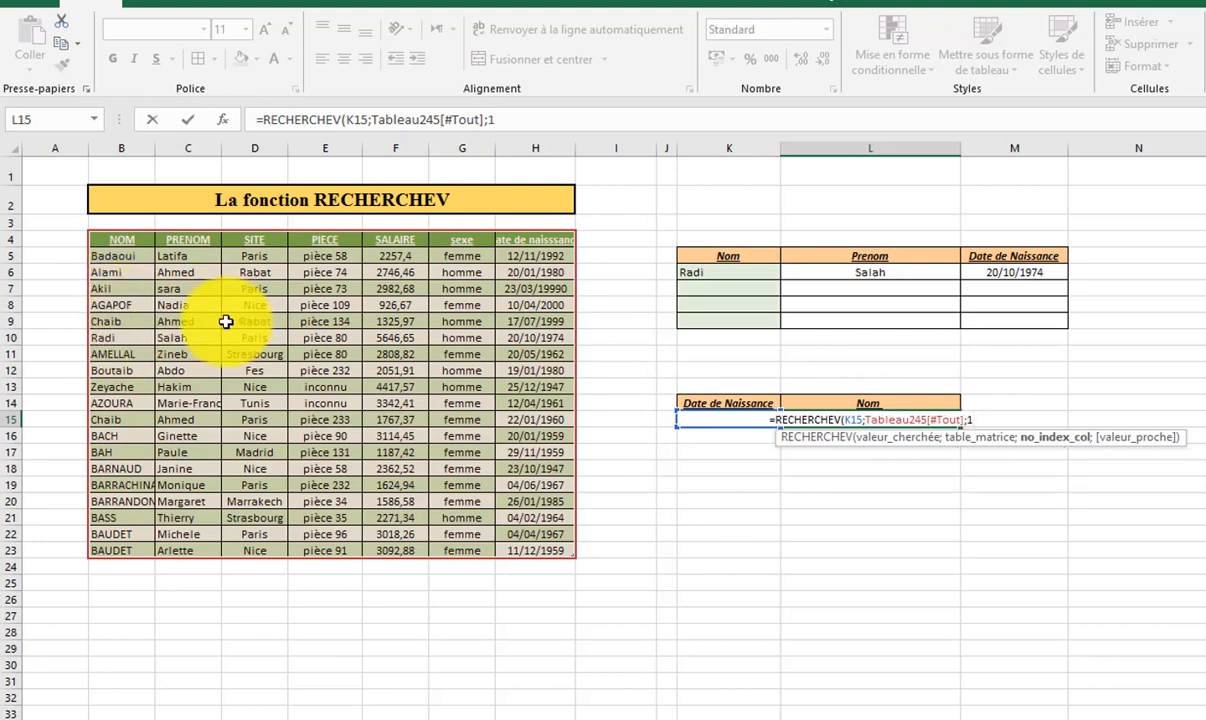
pyautogui.write(';')
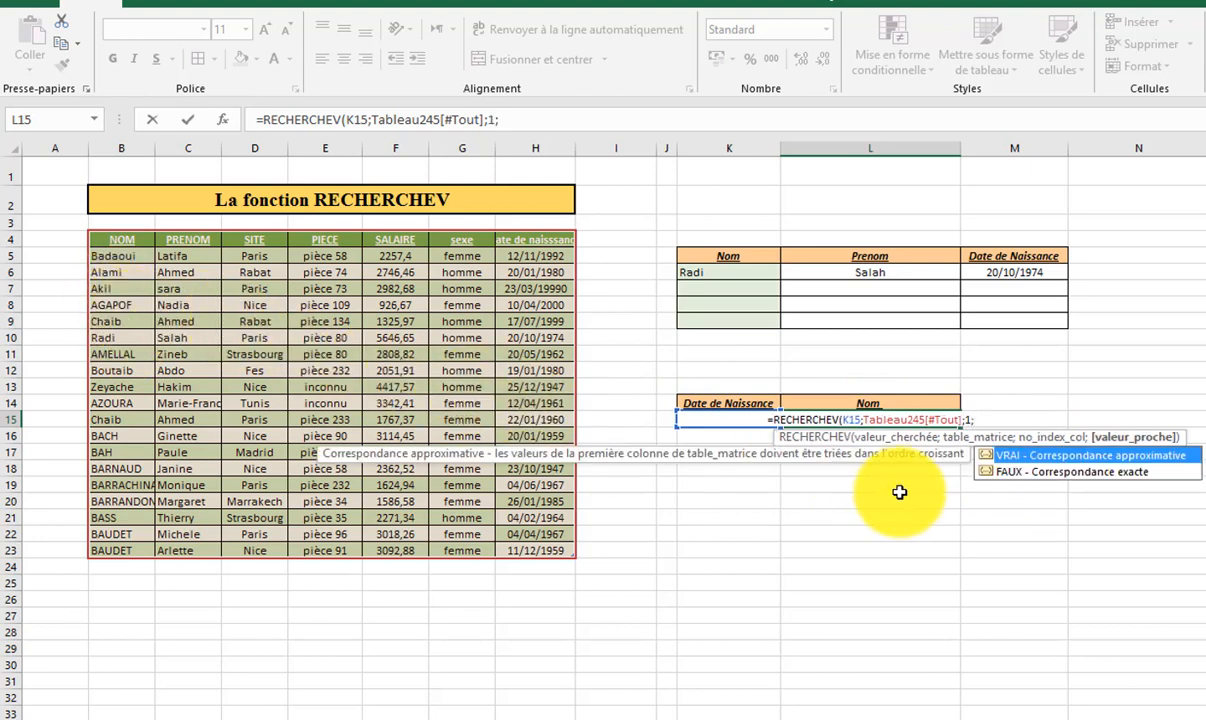
pyautogui.doubleClick(1077, 472)
pyautogui.write(')')
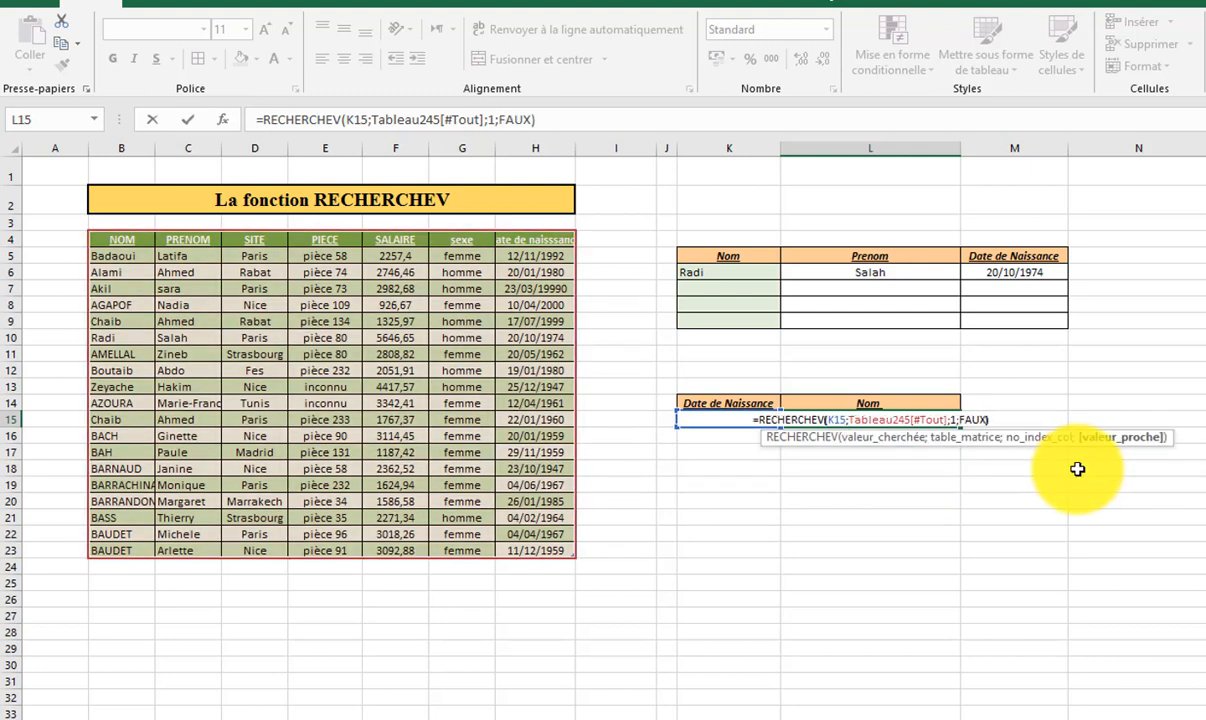
pyautogui.press('Return')
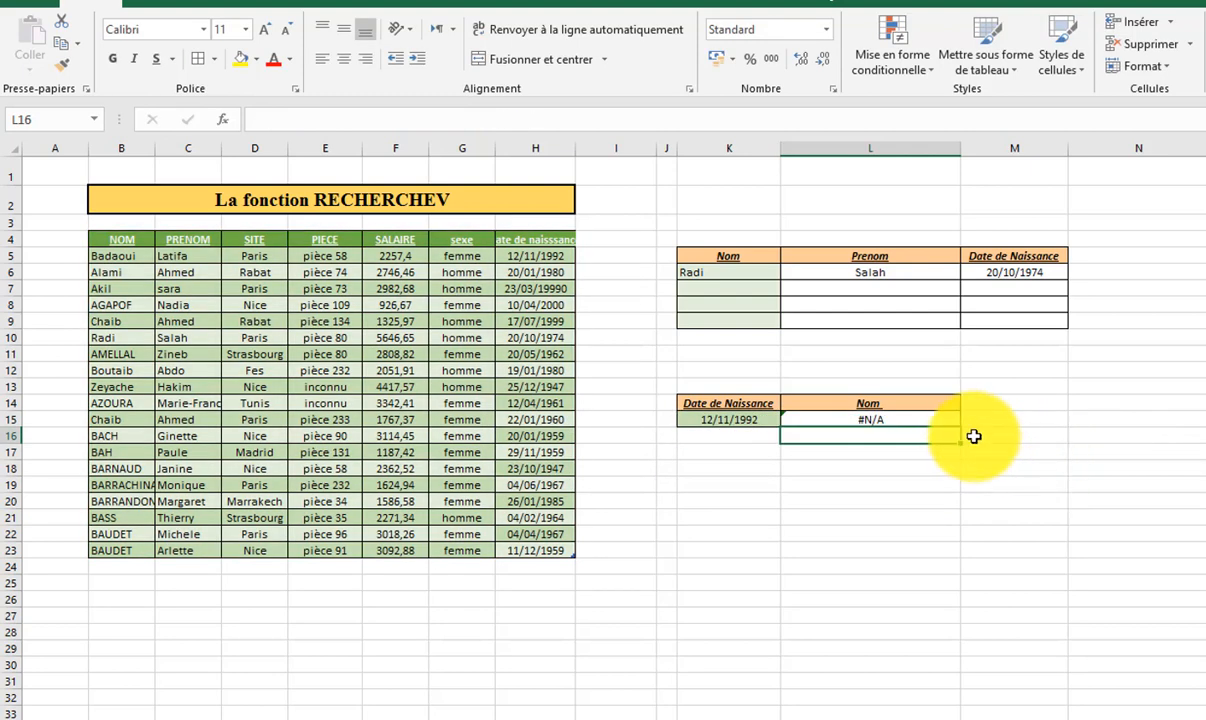
# - Compare the positions of the date de naissance and NOM columns in the source table with the formula in L15
pyautogui.click(924, 420)
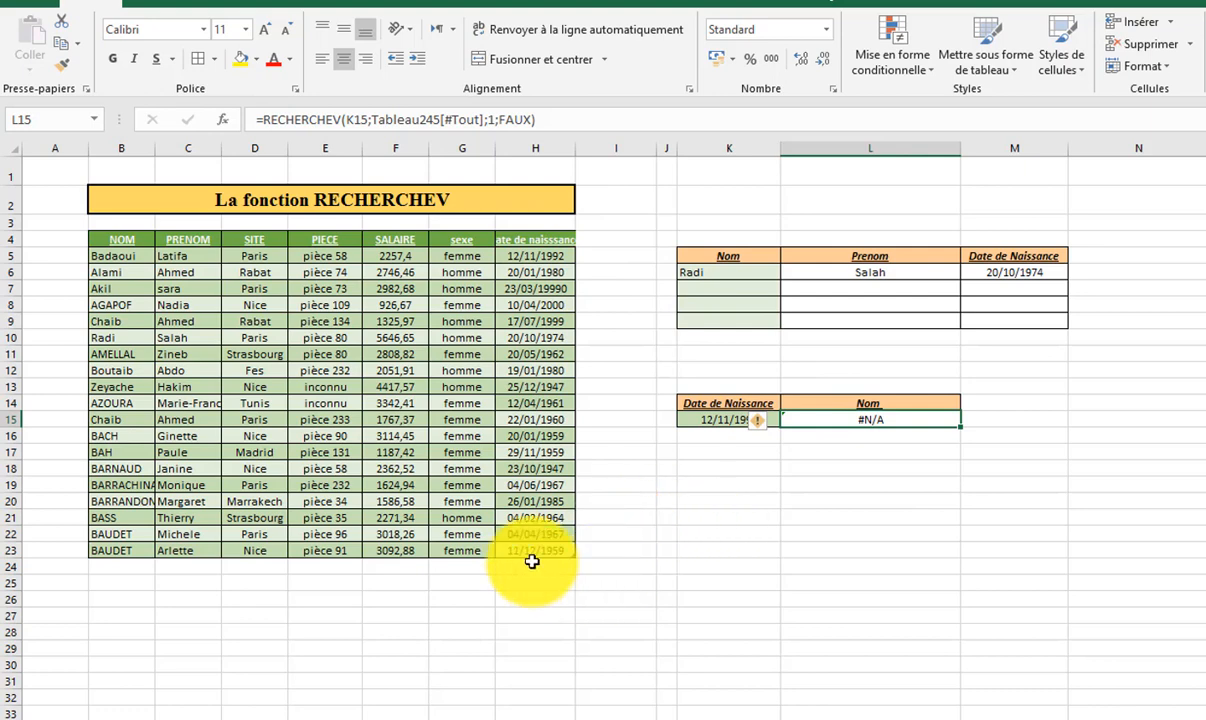
pyautogui.click(521, 244)
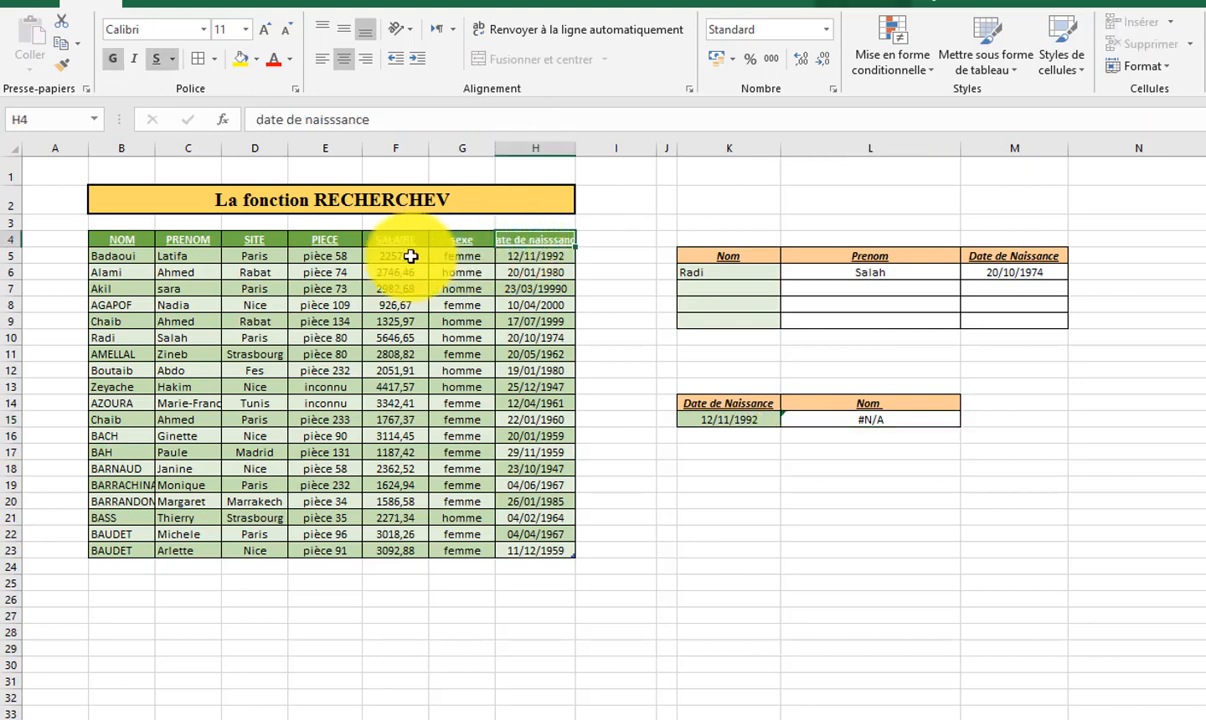
pyautogui.click(121, 242)
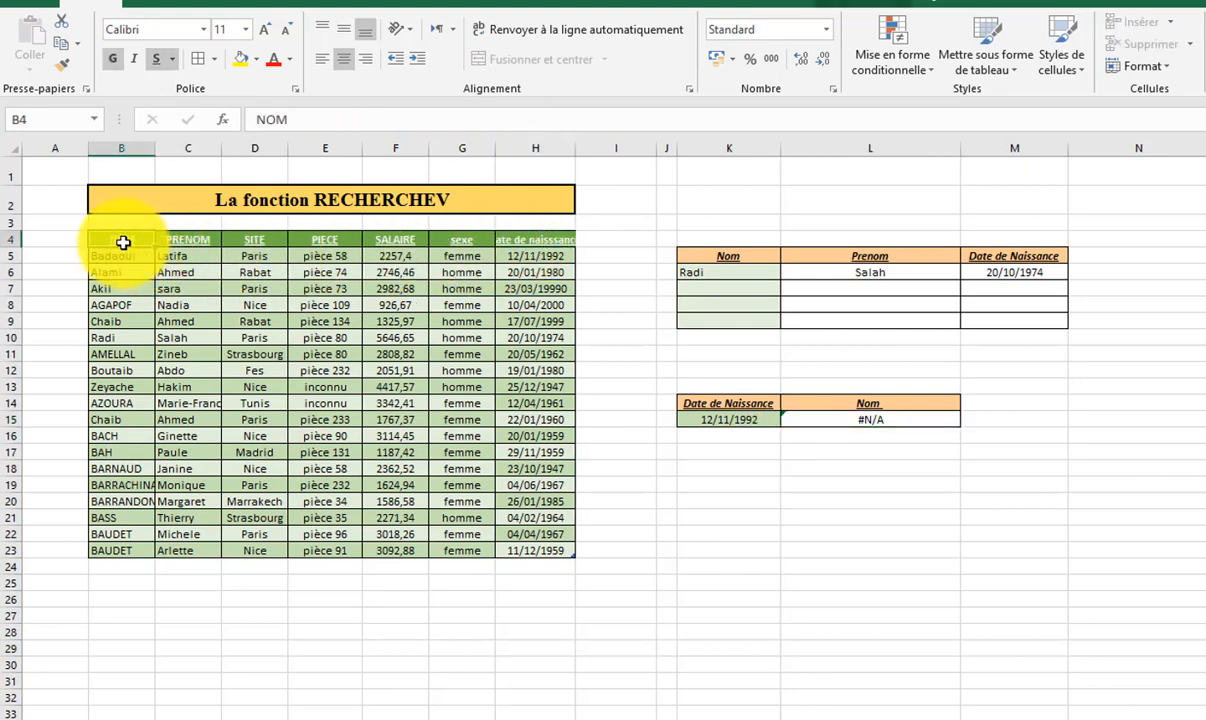
pyautogui.click(917, 419)
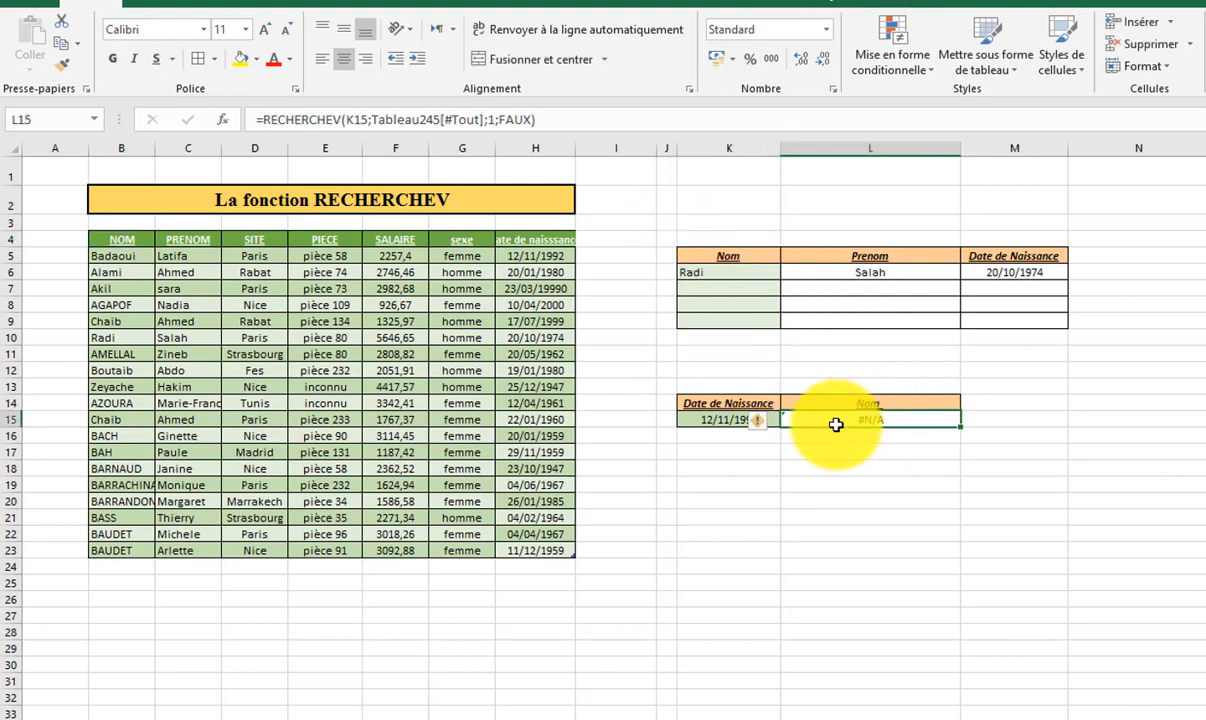
# - Copy the date de naissance column H4:H23 to A4, directly before the NOM column
pyautogui.moveTo(536, 240); pyautogui.dragTo(528, 550)
pyautogui.hotkey('ctrl', 'c')
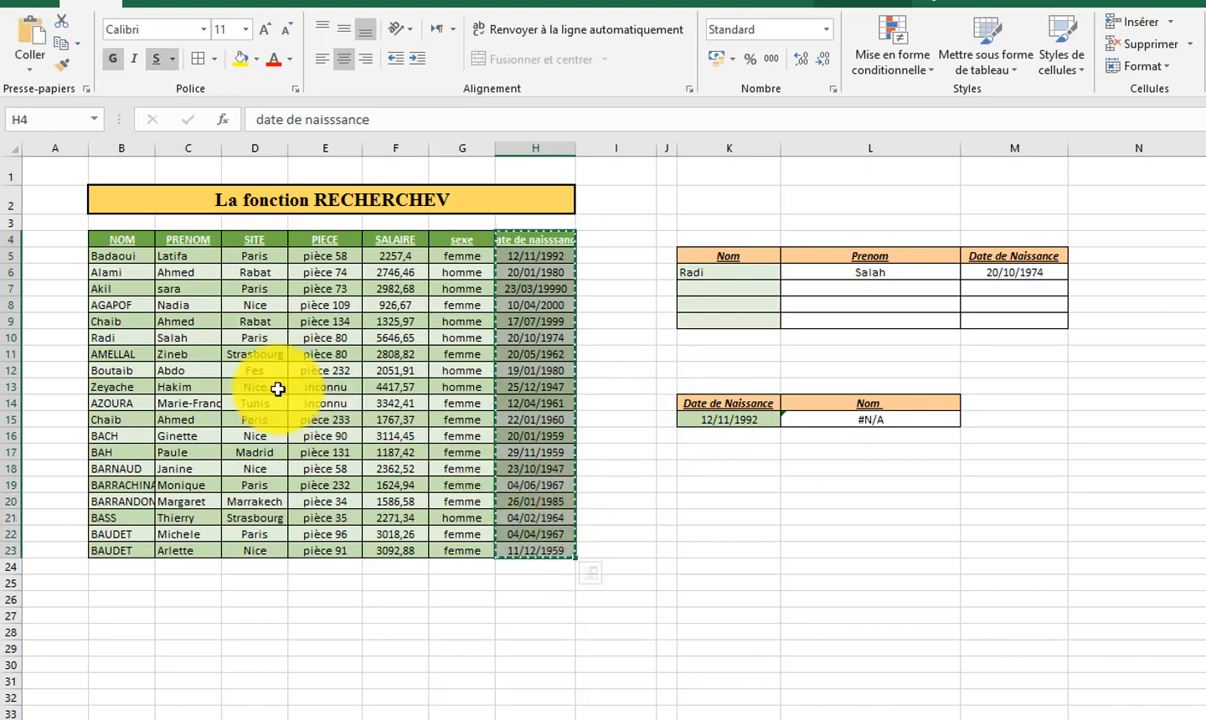
pyautogui.click(59, 238)
pyautogui.hotkey('ctrl', 'v')
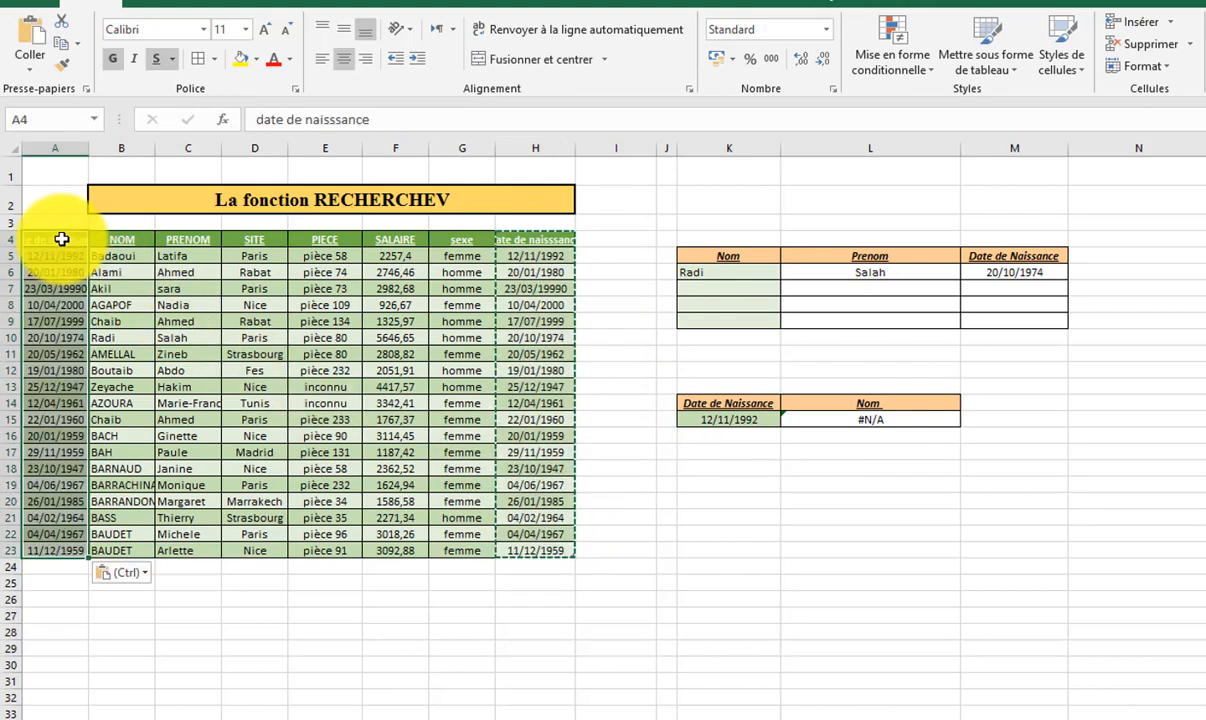
pyautogui.press('Escape')
pyautogui.click(968, 500)
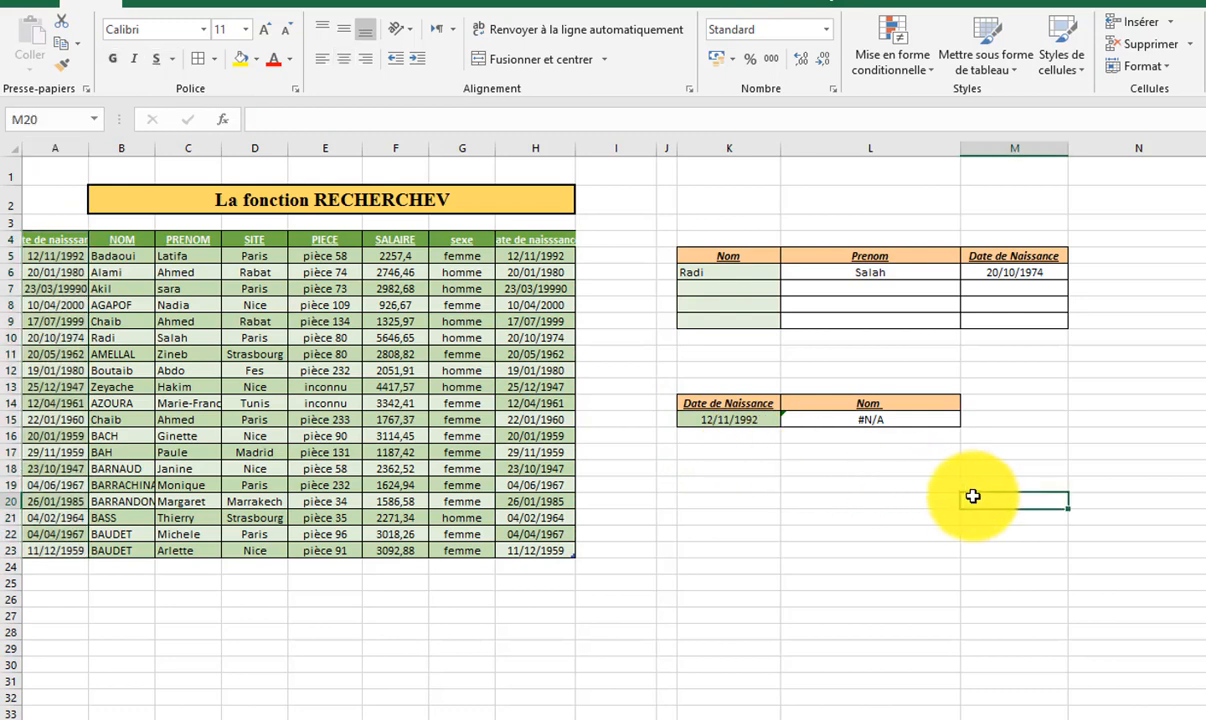
pyautogui.click(863, 423)
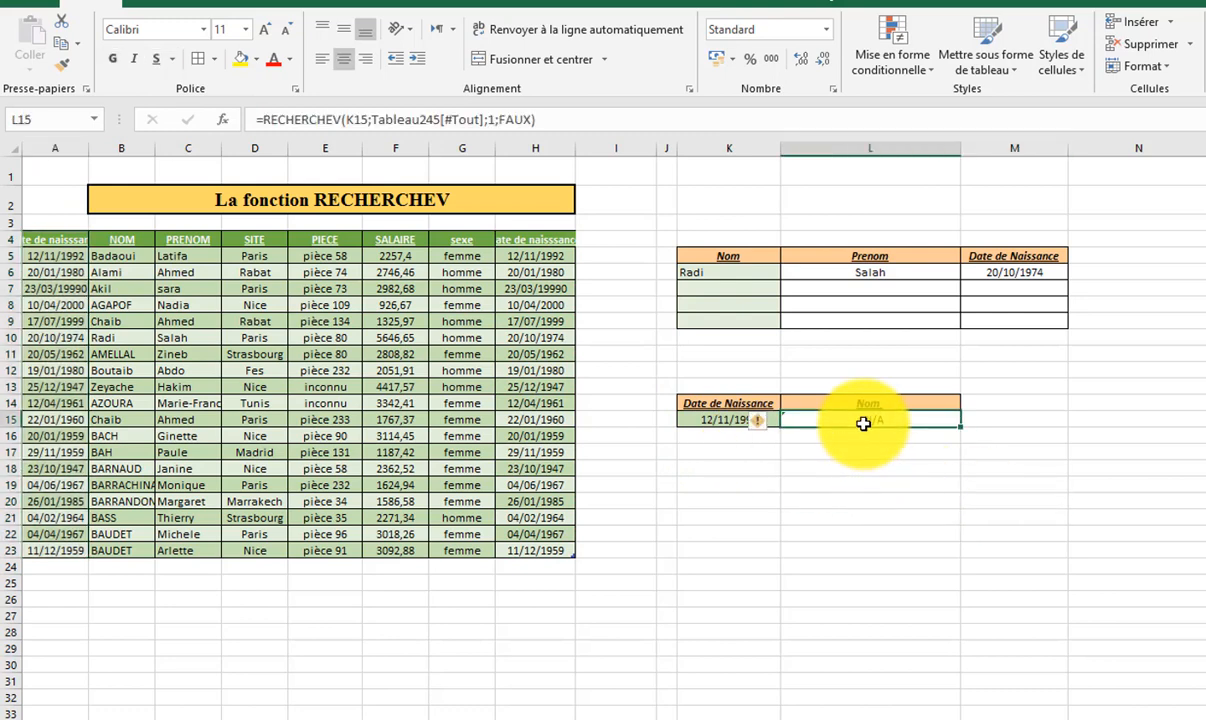
pyautogui.click(464, 121)
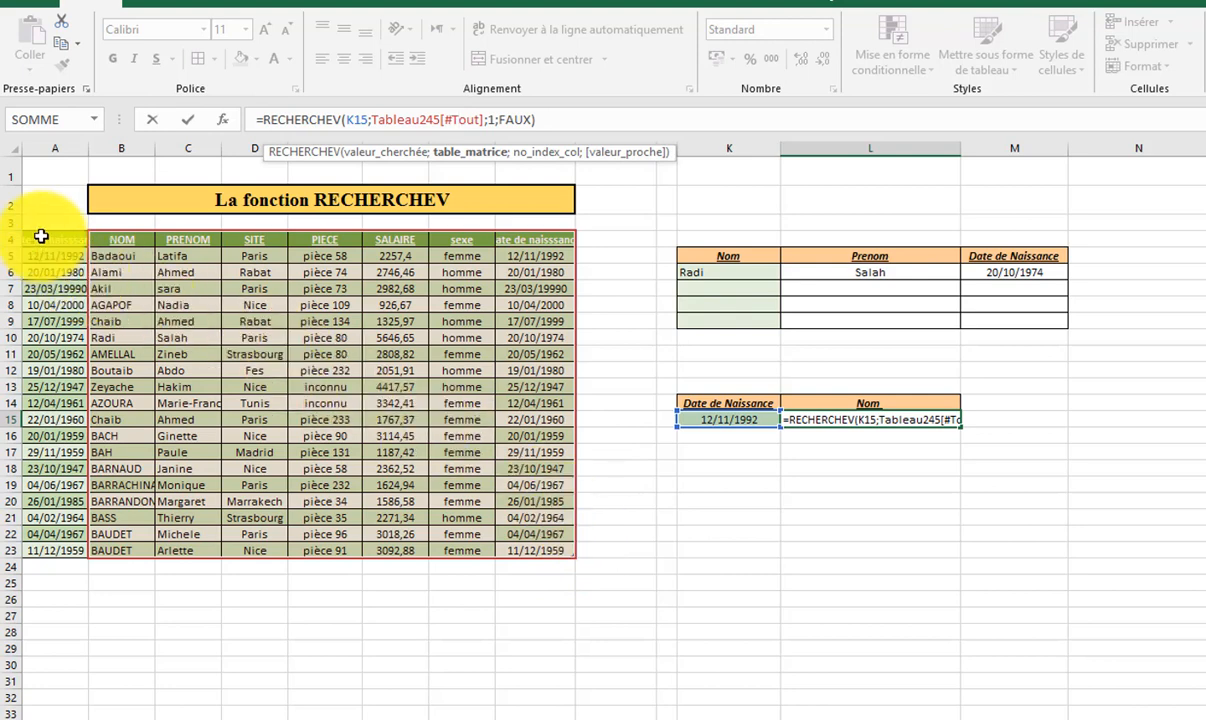
pyautogui.moveTo(41, 236); pyautogui.dragTo(440, 547)
# - Replace the Tableau245[#Tout] table array in the L15 formula with the range A4:G23
pyautogui.click(843, 418)
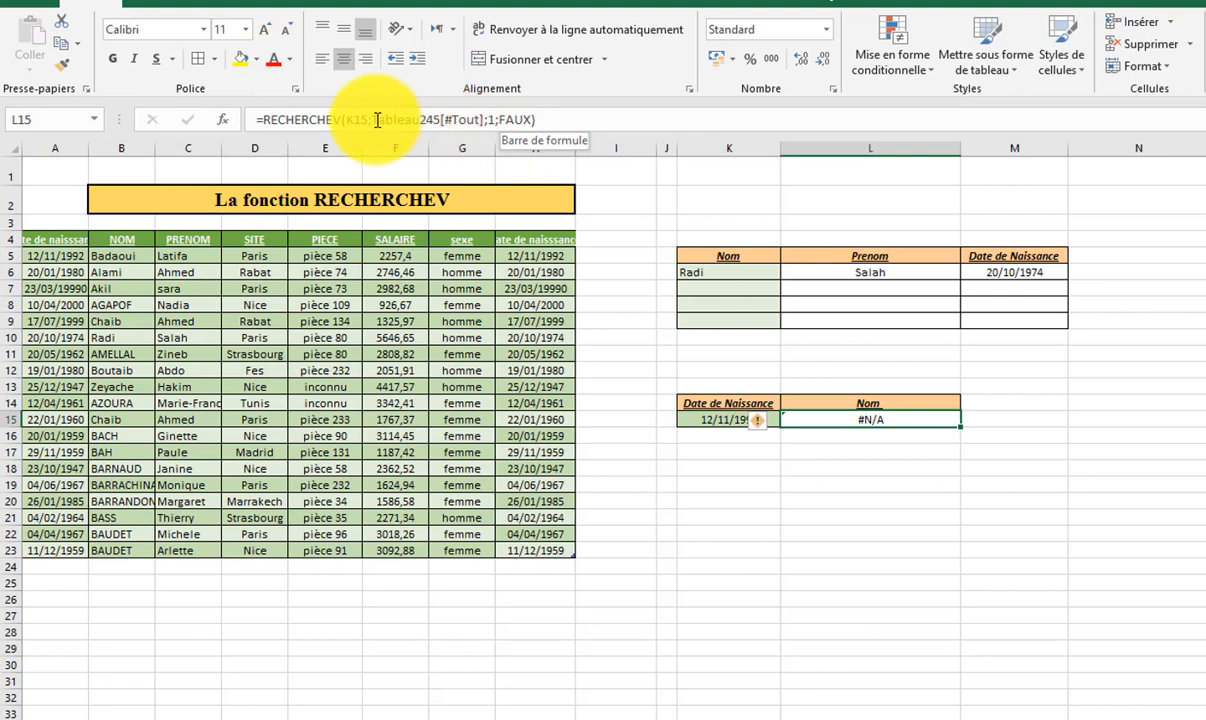
pyautogui.click(486, 118)
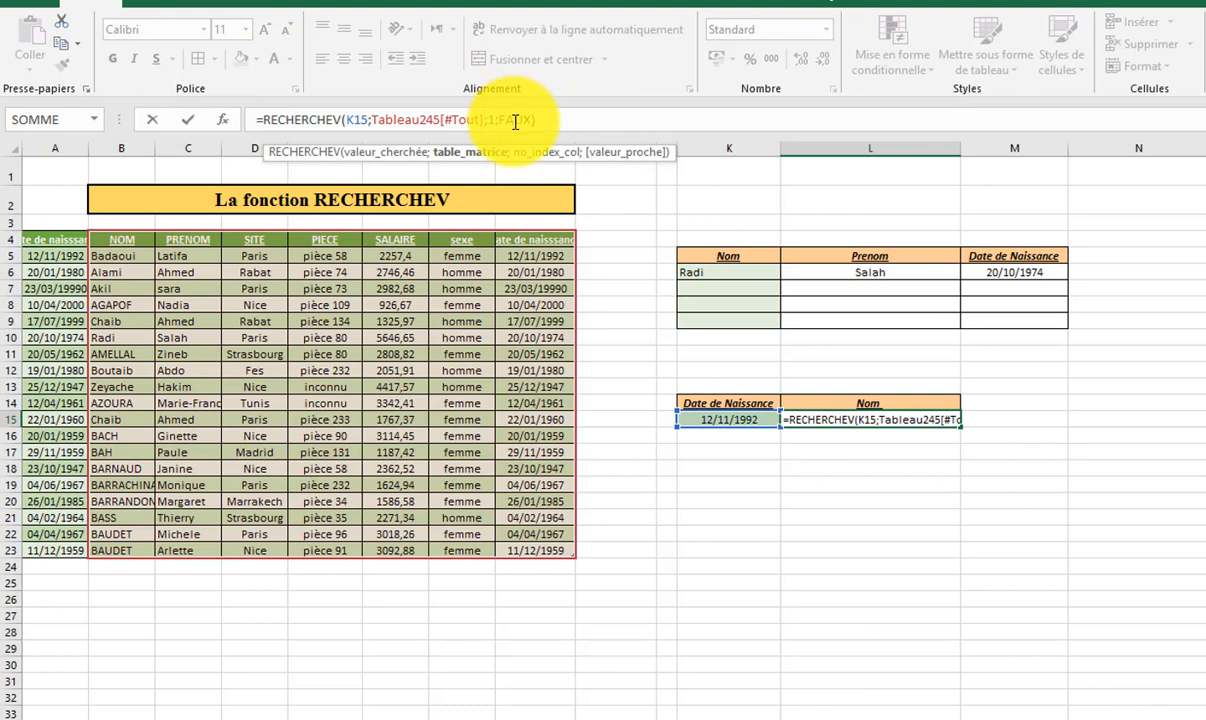
pyautogui.press('BackSpace')
pyautogui.press('BackSpace')
pyautogui.press('BackSpace')
pyautogui.press('BackSpace')
pyautogui.press('BackSpace')
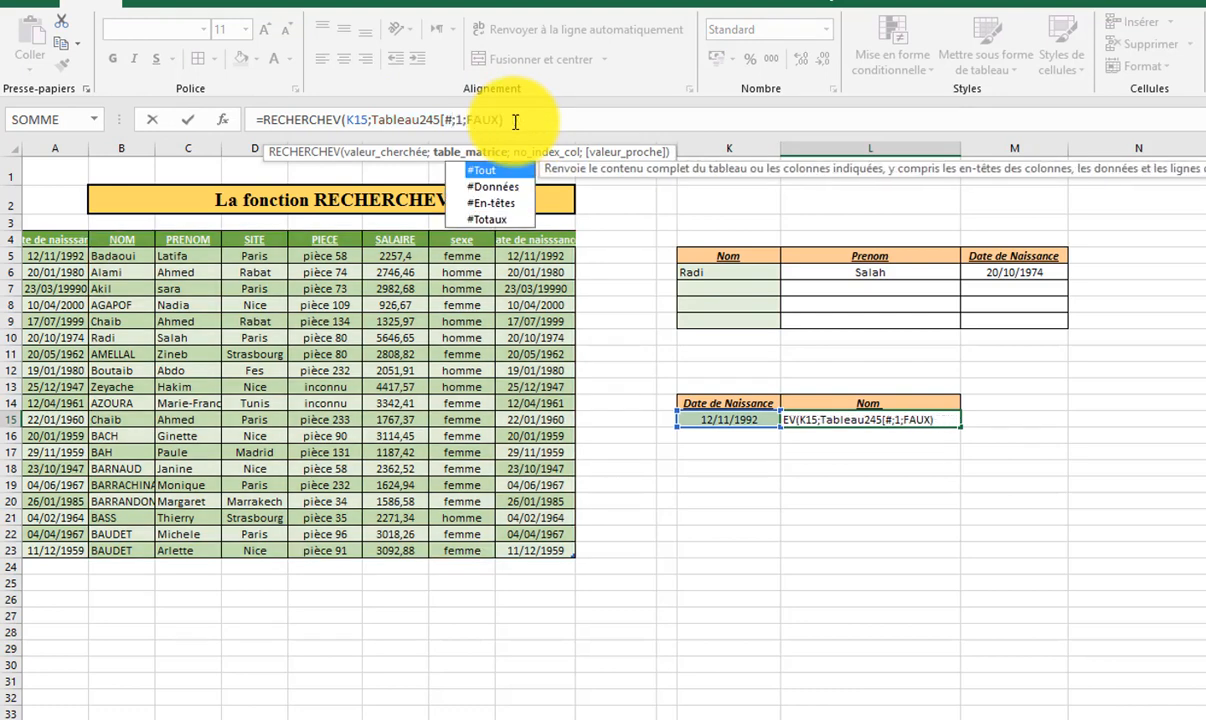
pyautogui.press('BackSpace')
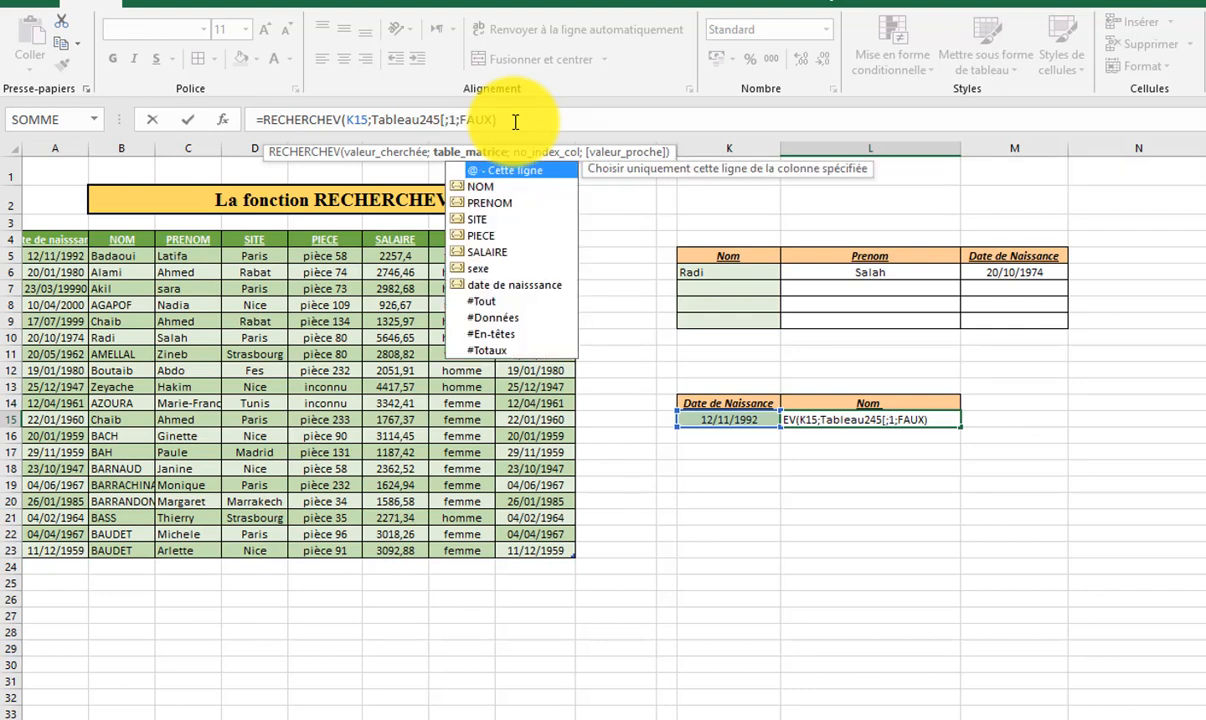
pyautogui.press('BackSpace')
pyautogui.press('BackSpace')
pyautogui.press('BackSpace')
pyautogui.press('BackSpace')
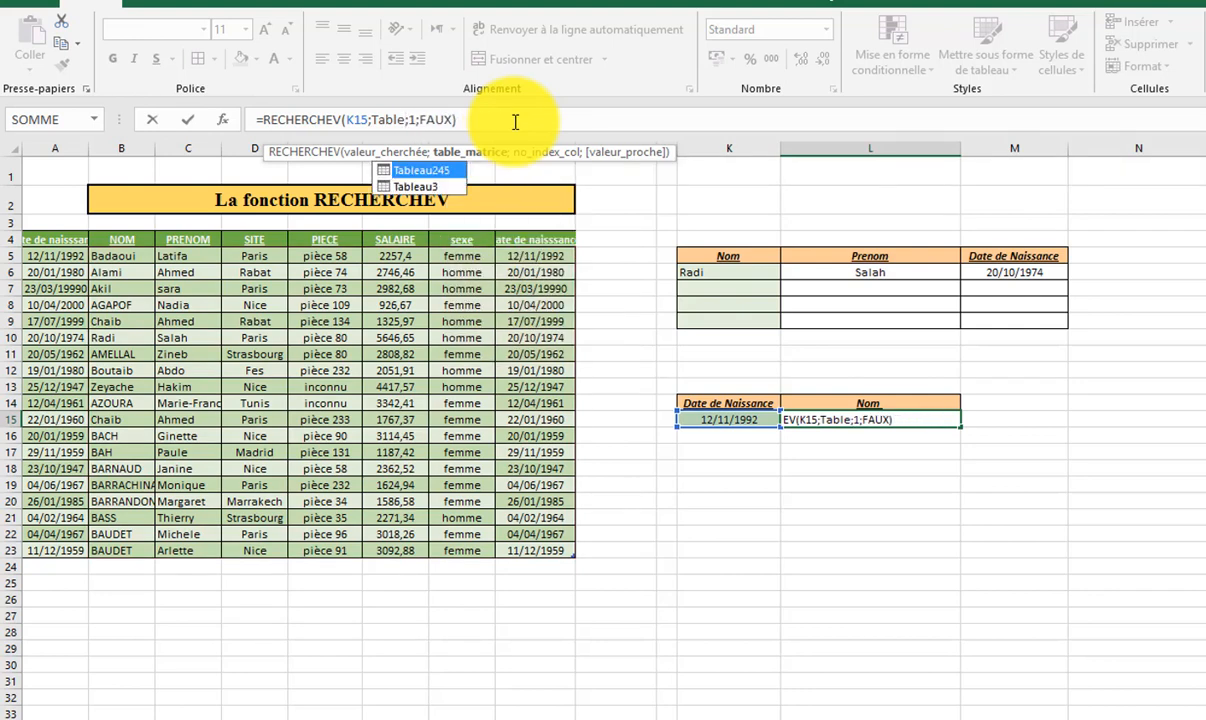
pyautogui.press('BackSpace')
pyautogui.press('BackSpace')
pyautogui.press('BackSpace')
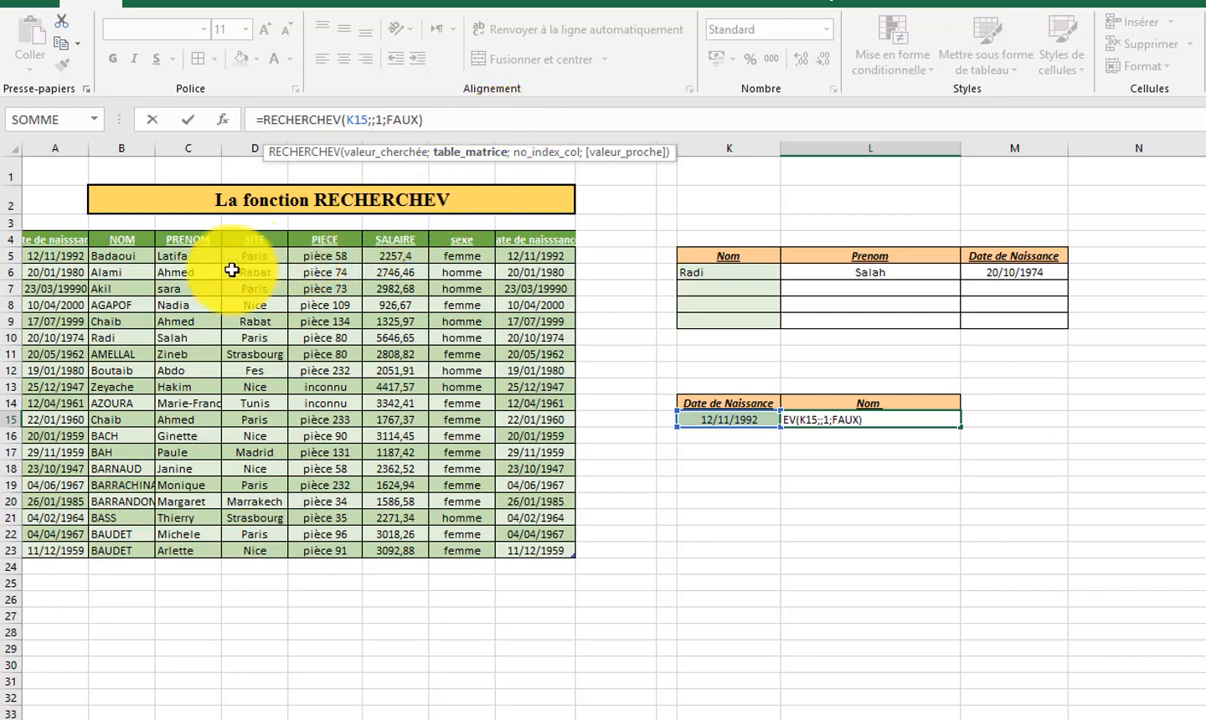
pyautogui.click(70, 243)
pyautogui.moveTo(93, 244); pyautogui.dragTo(474, 547)
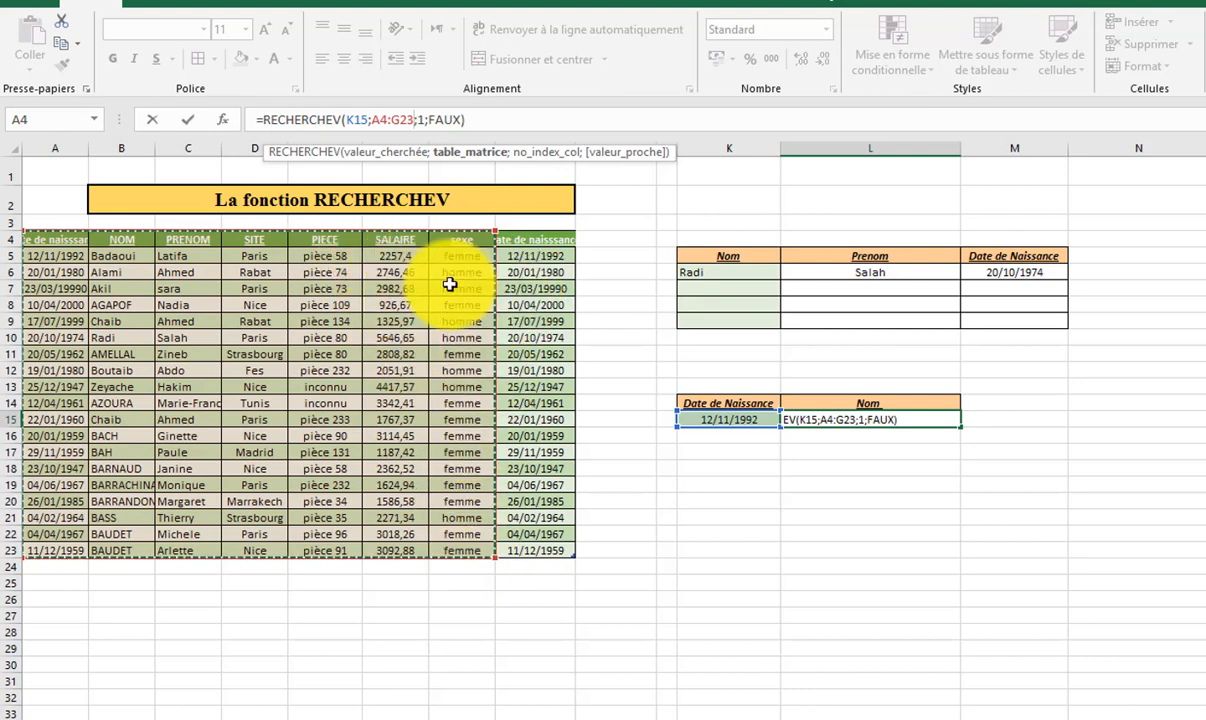
pyautogui.press('Return')
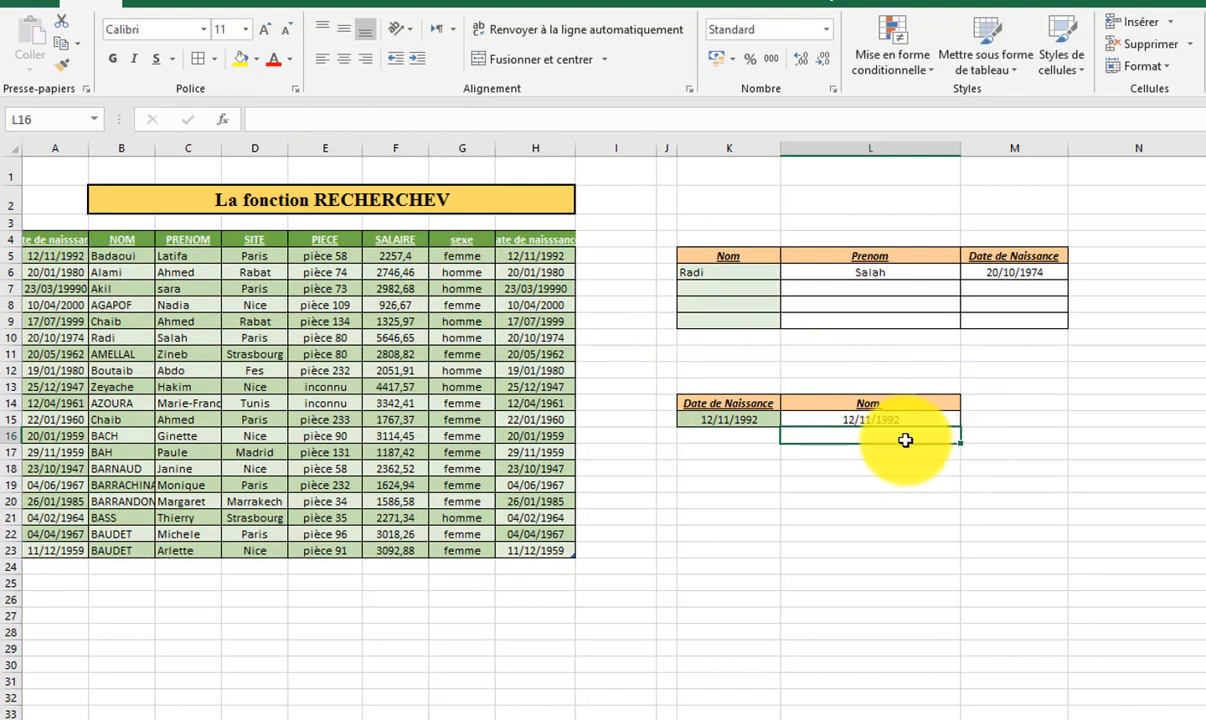
# - Set the column index in the L15 RECHERCHEV formula to 2 to return the NOM column
pyautogui.click(916, 421)
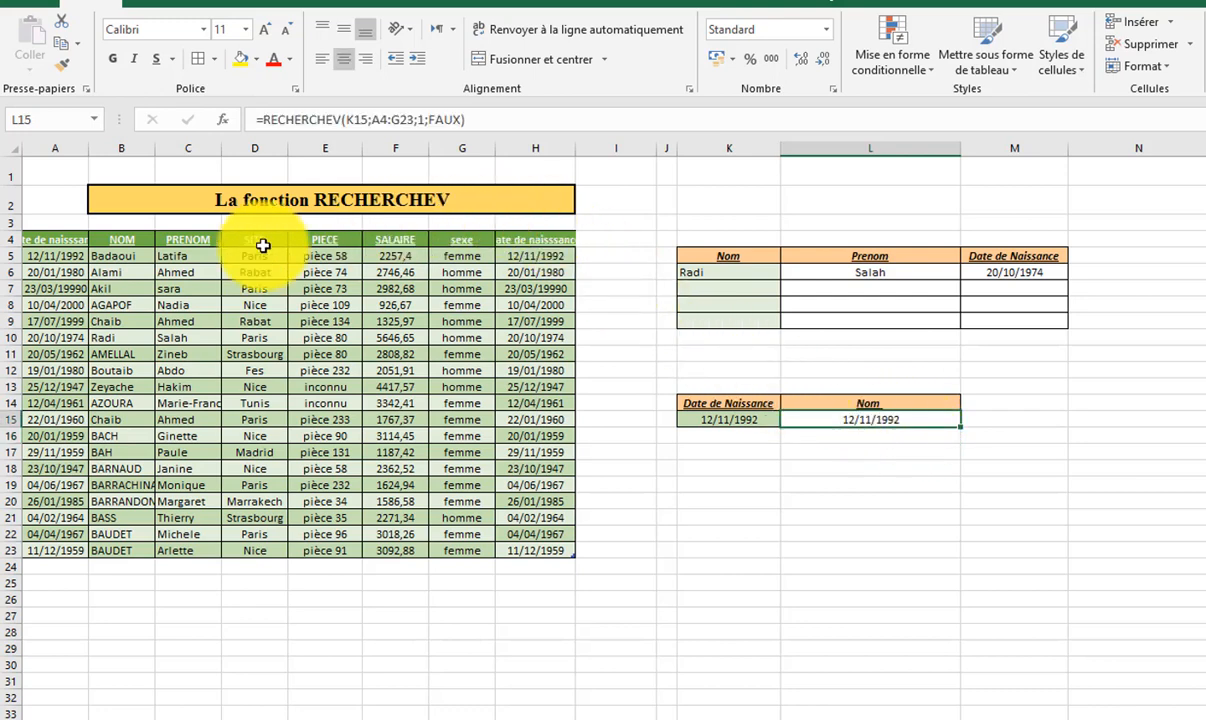
pyautogui.click(122, 242)
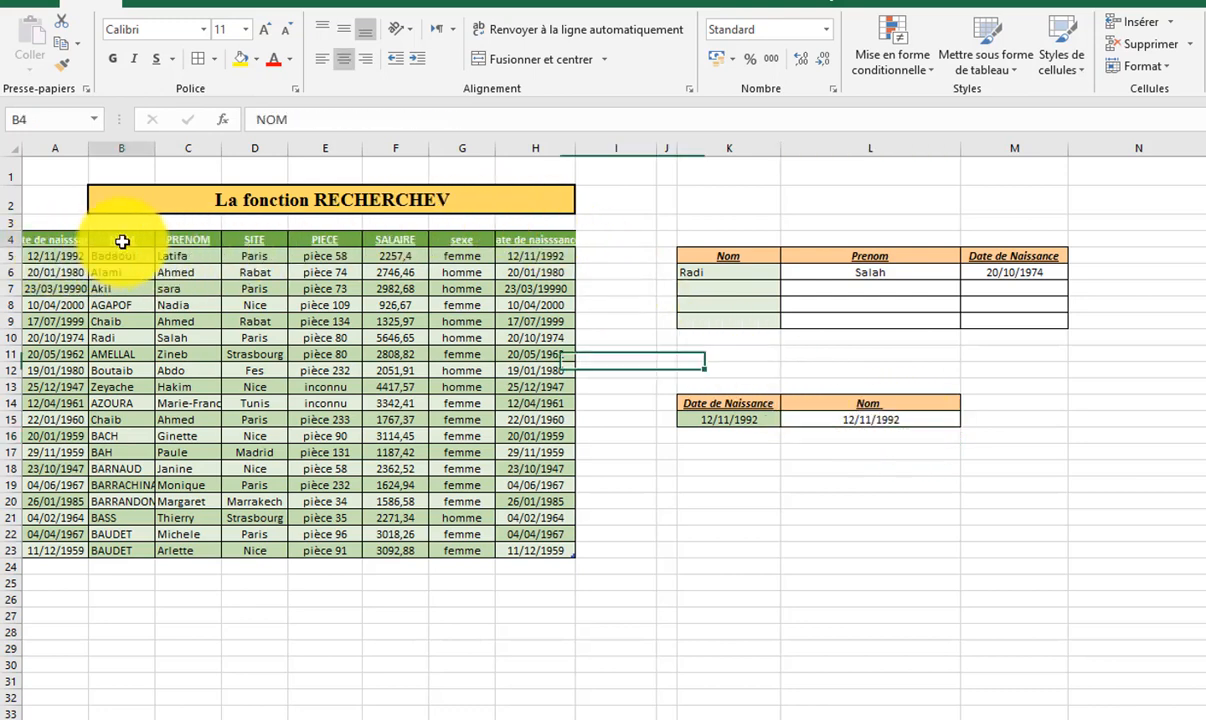
pyautogui.click(805, 421)
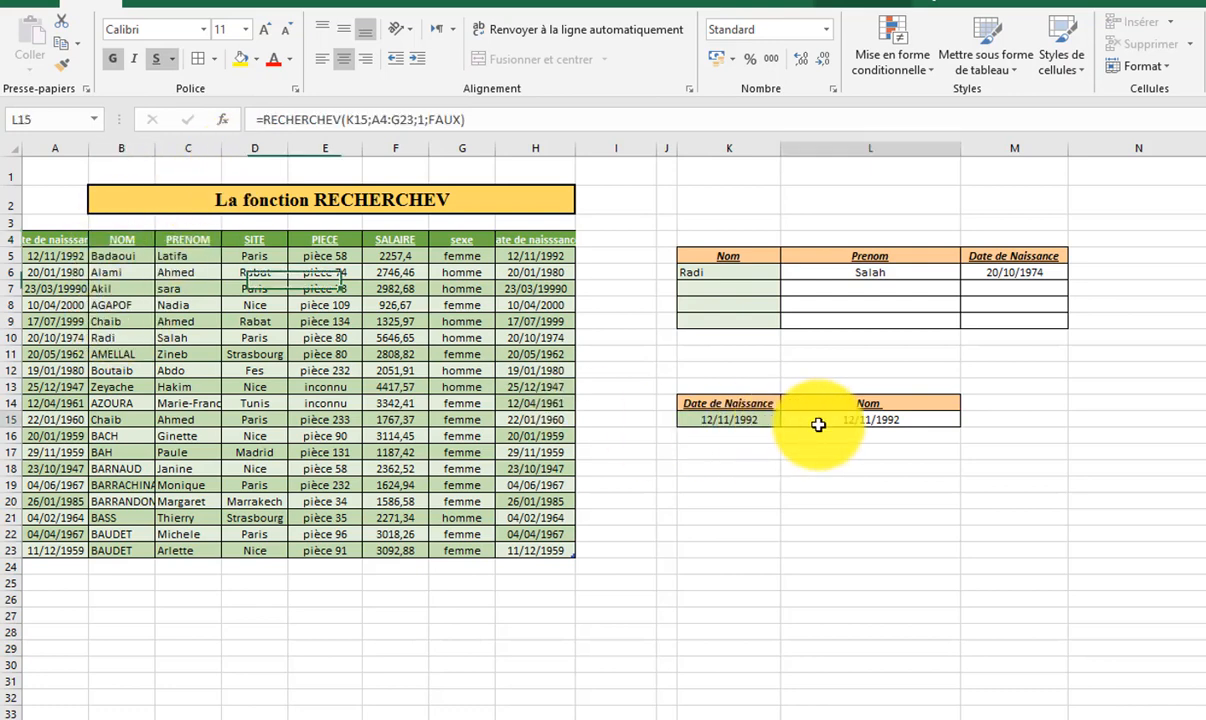
pyautogui.click(426, 118)
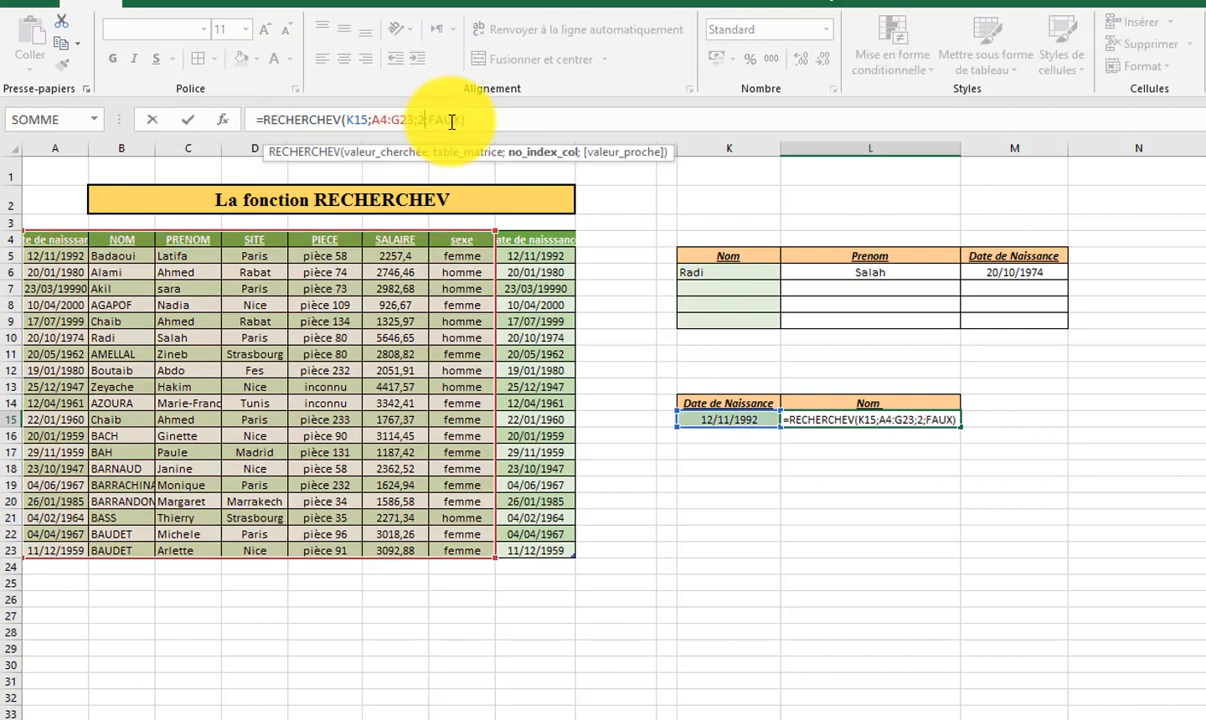
pyautogui.write('2')
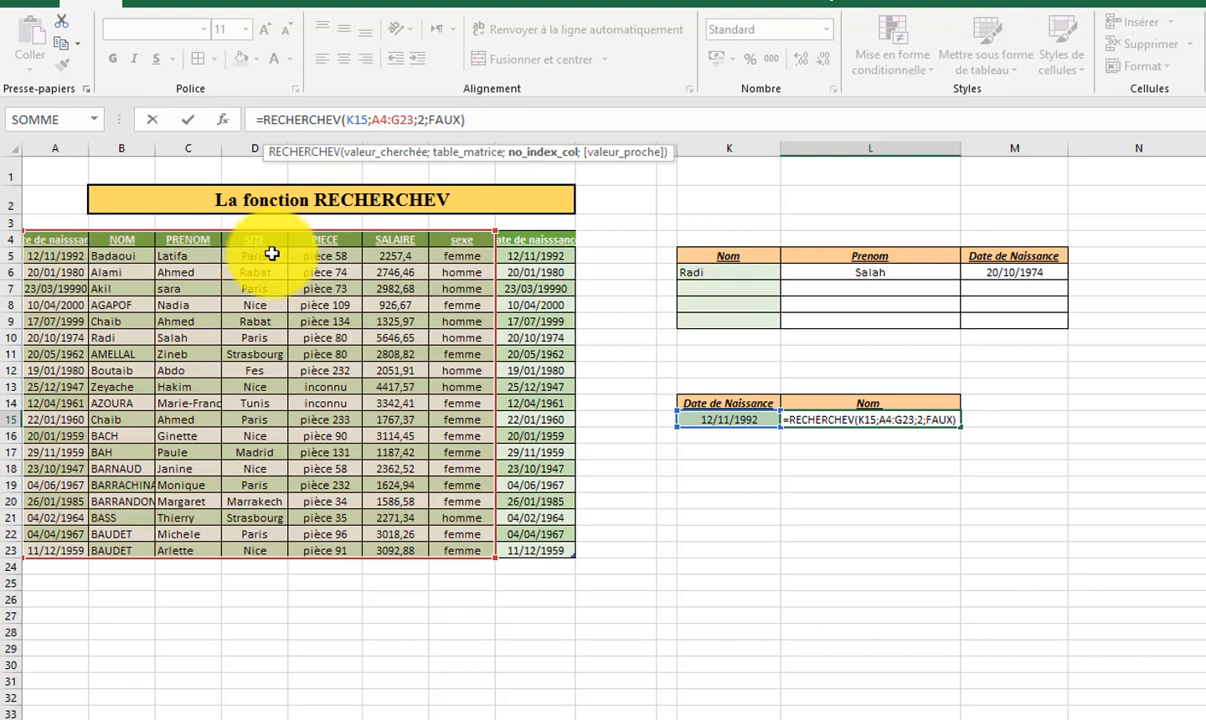
pyautogui.click(508, 116)
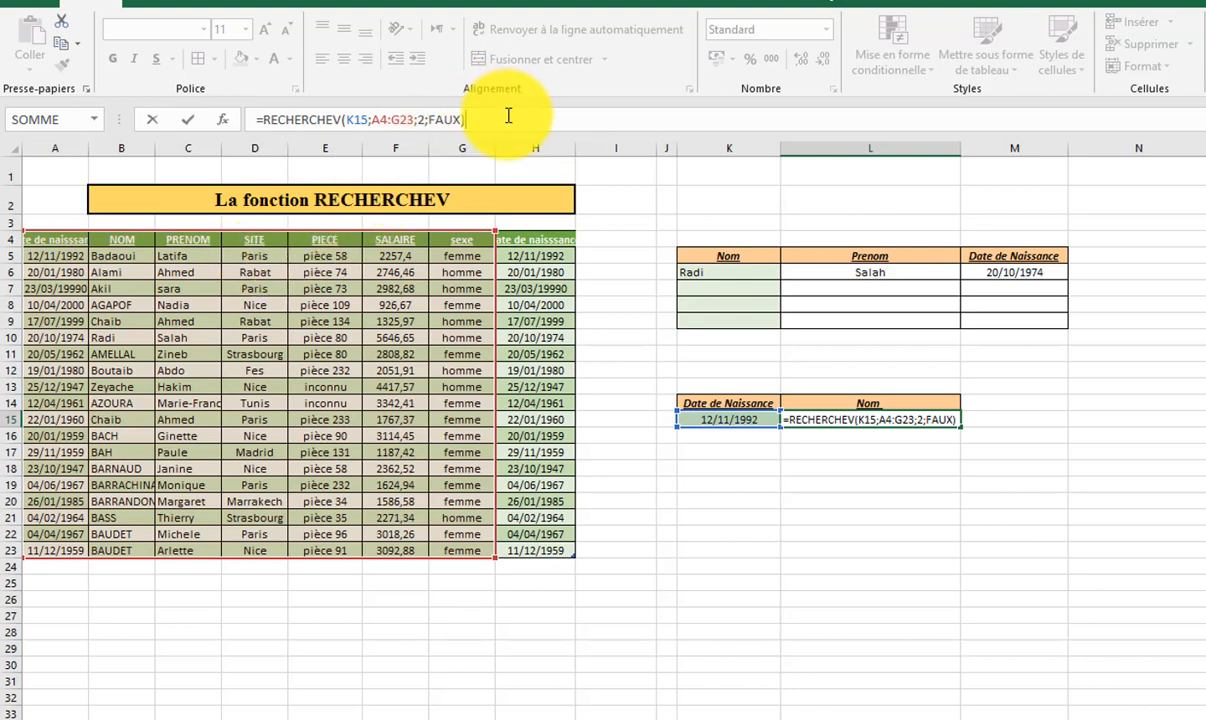
pyautogui.press('Return')
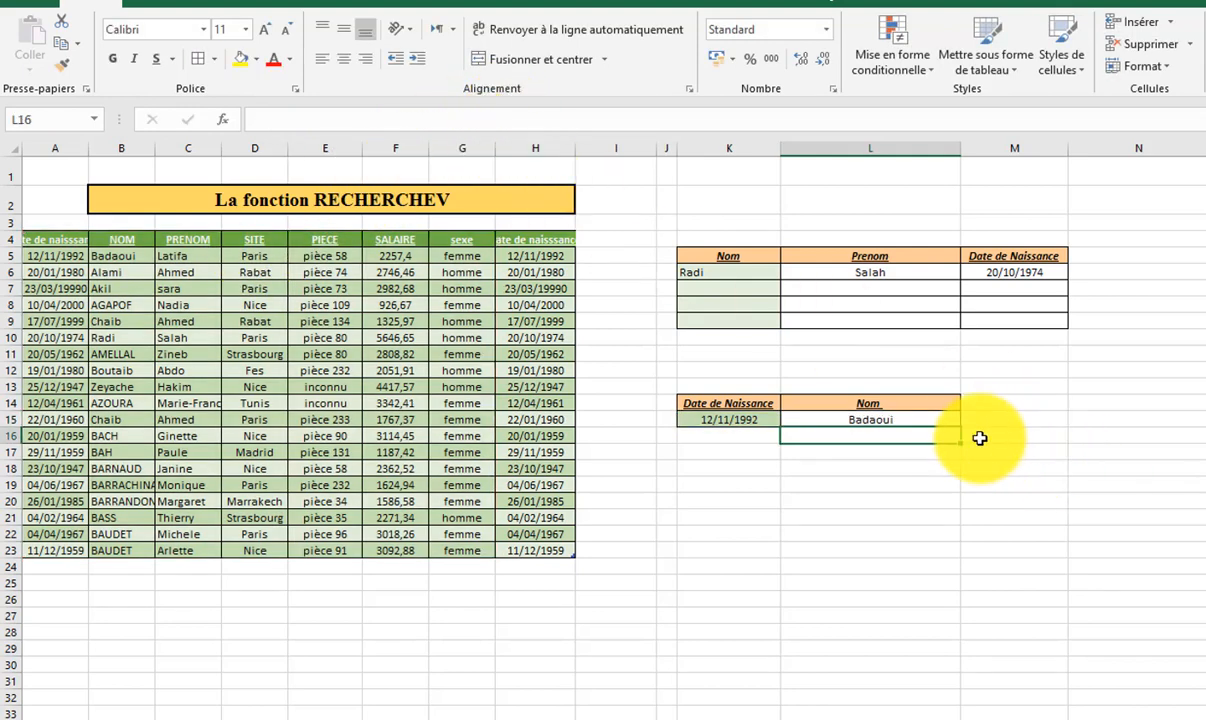
# - Extend the heading in L14 to read Nom & Prenom
pyautogui.click(933, 422)
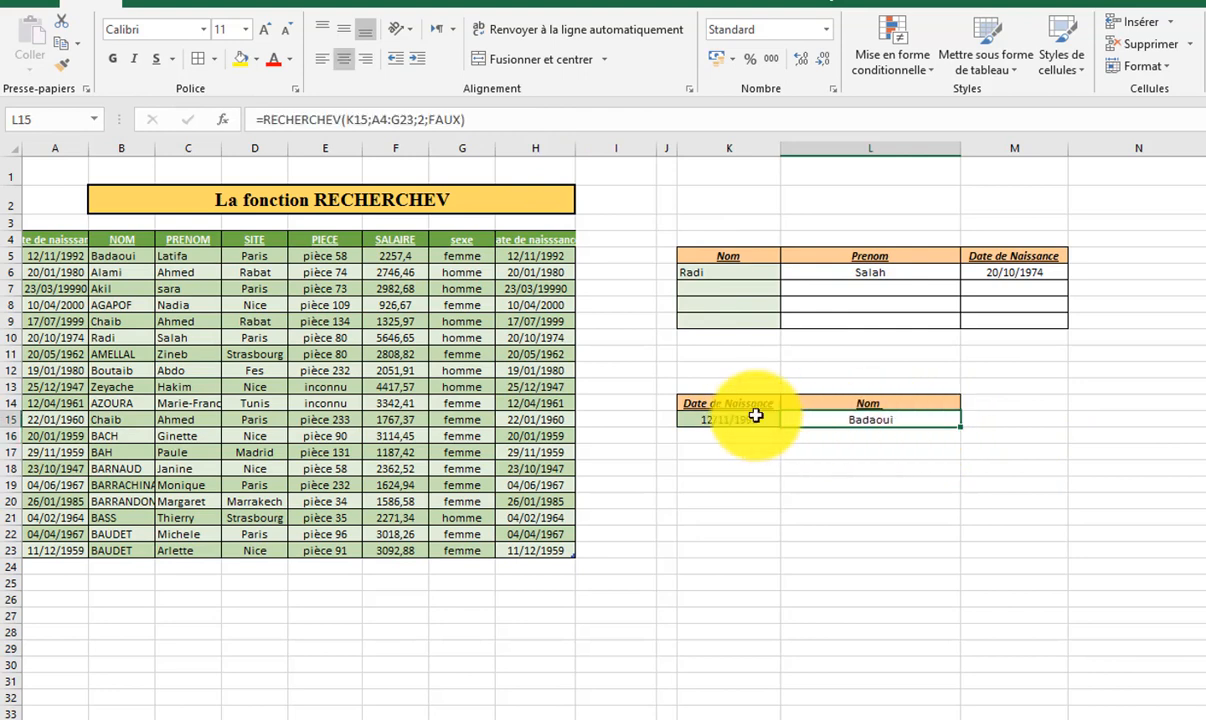
pyautogui.doubleClick(843, 404)
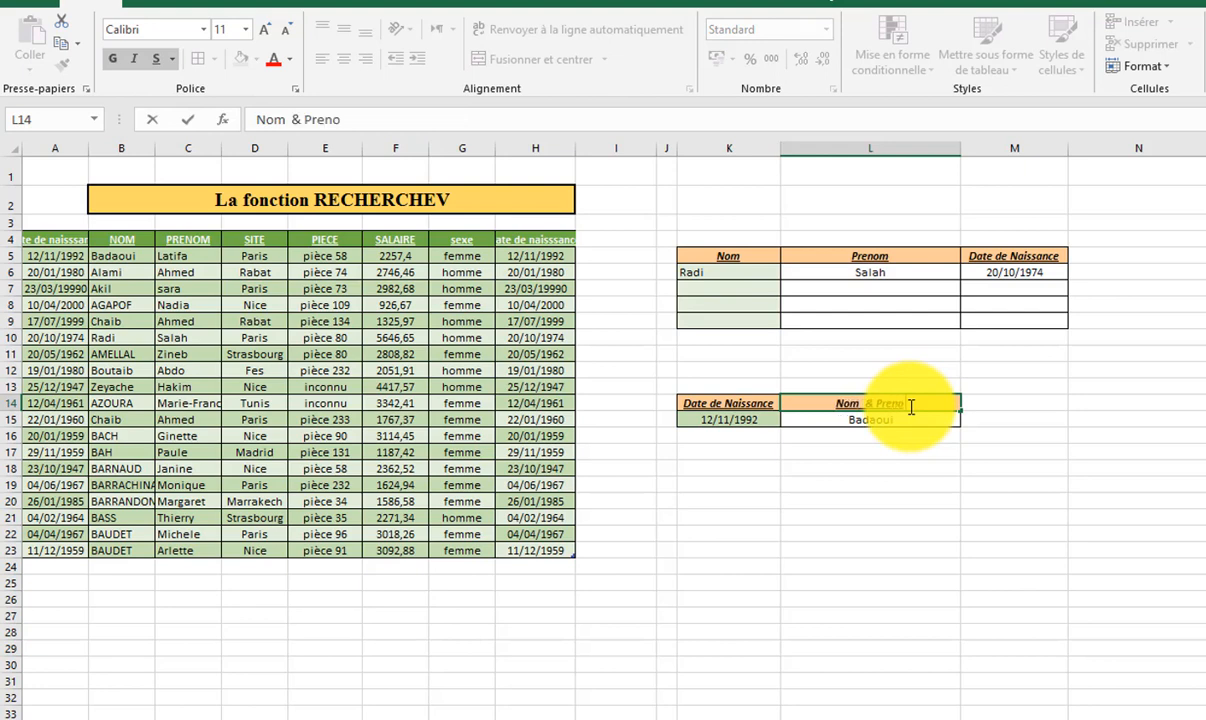
pyautogui.click(1114, 467)
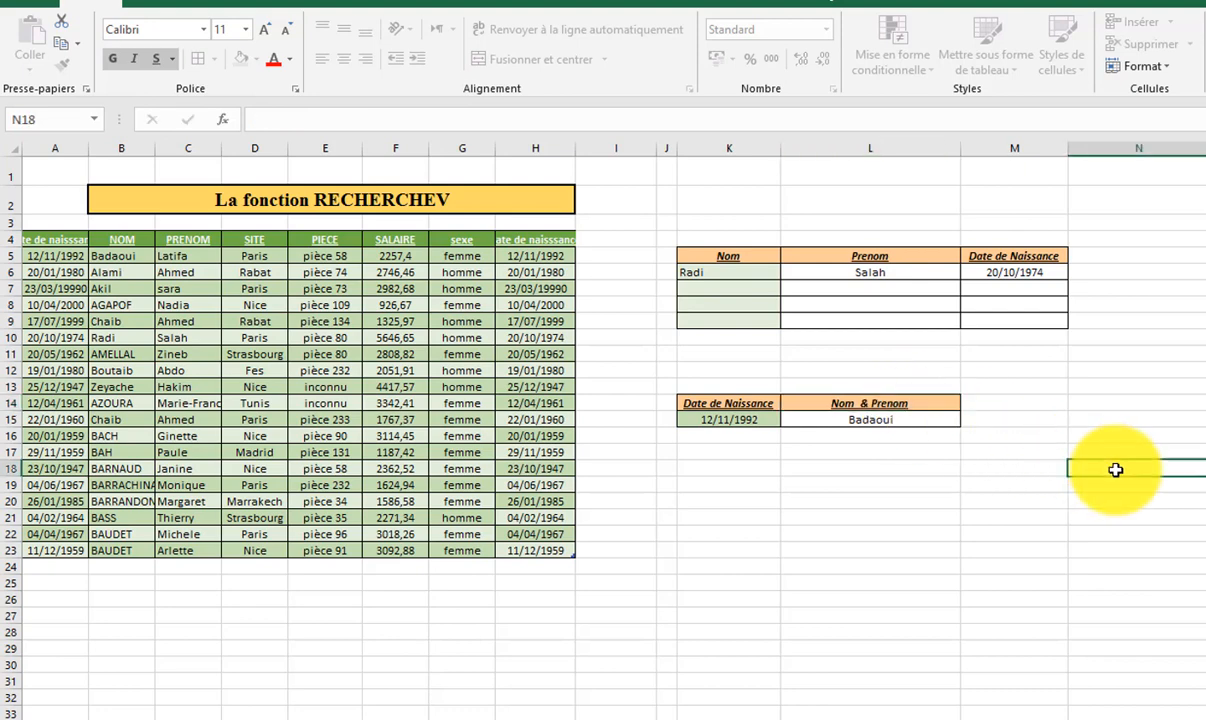
pyautogui.click(915, 420)
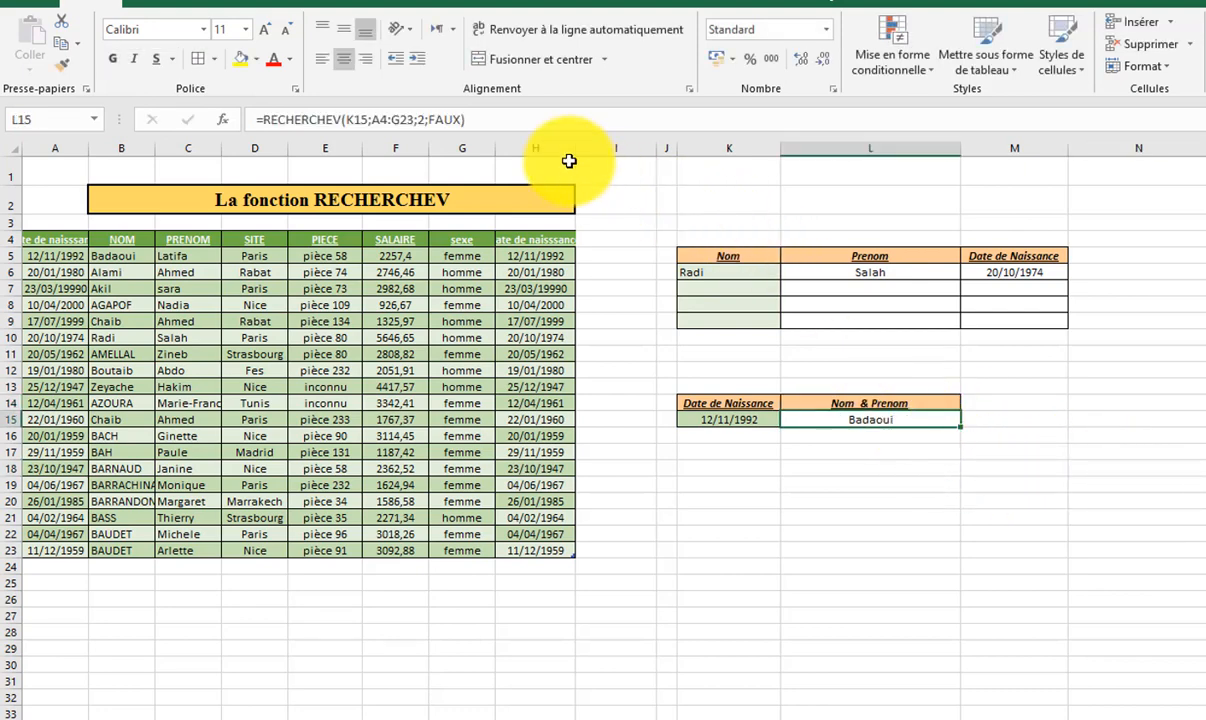
pyautogui.click(499, 119)
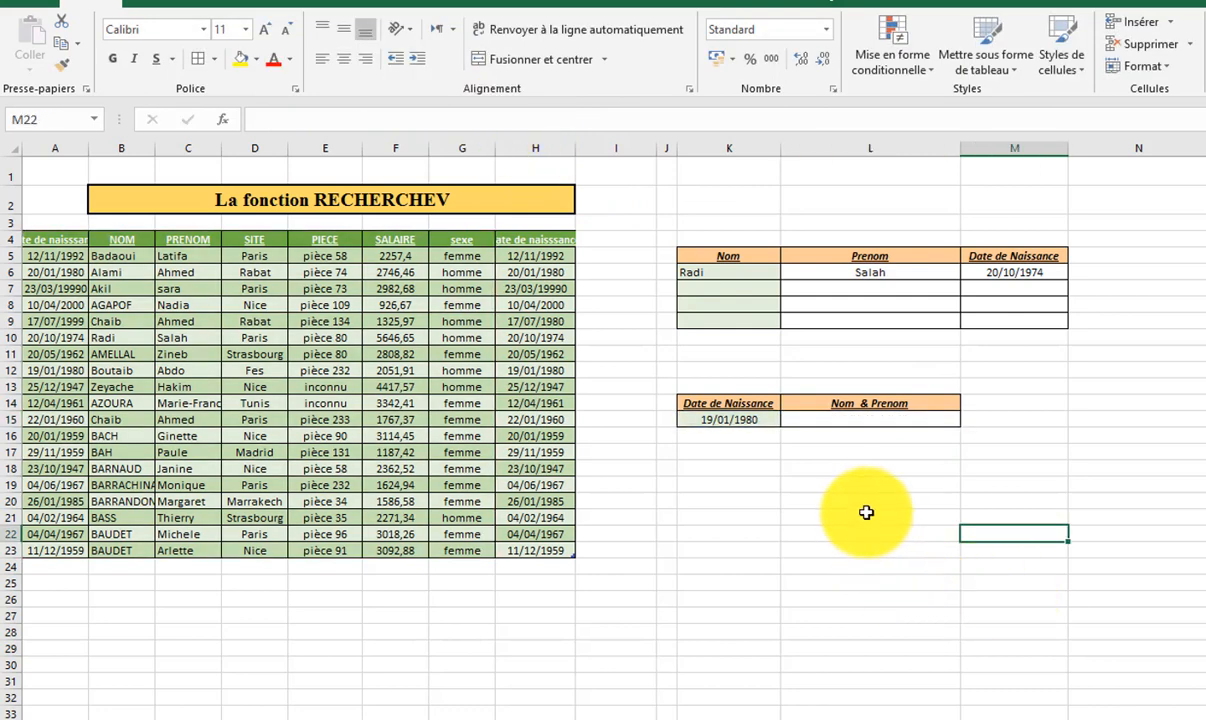
pyautogui.click(866, 480)
pyautogui.click(848, 420)
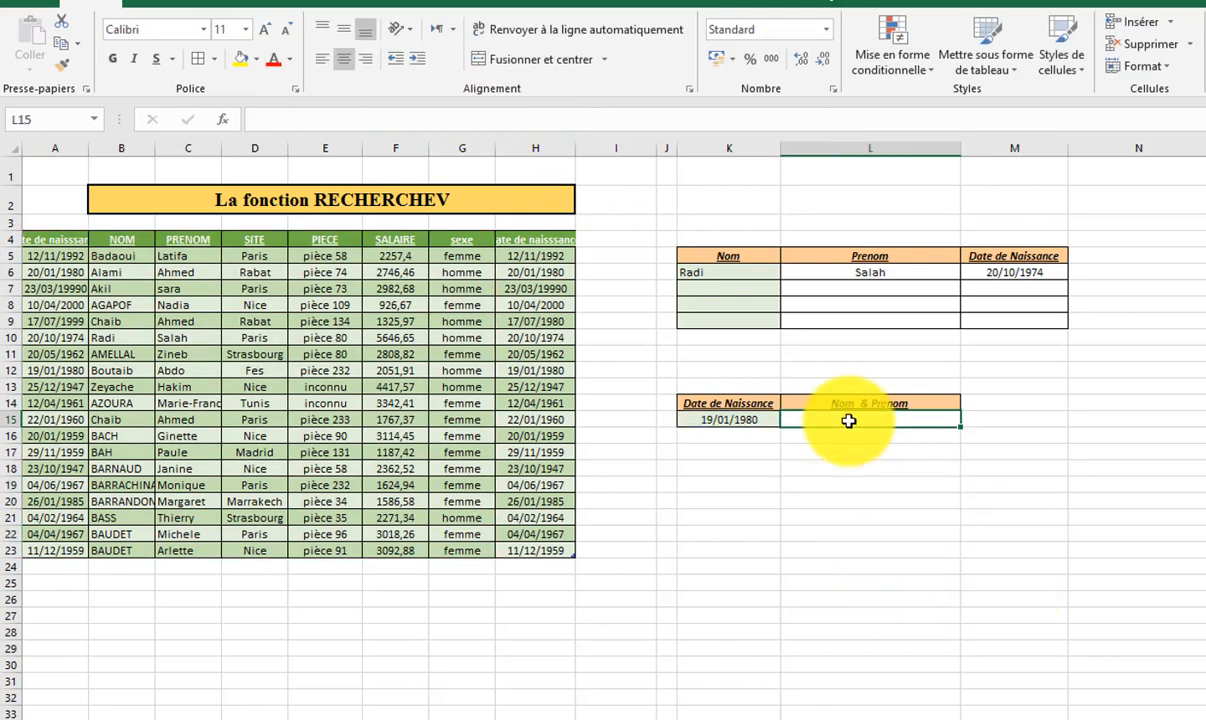
pyautogui.write('recherc')
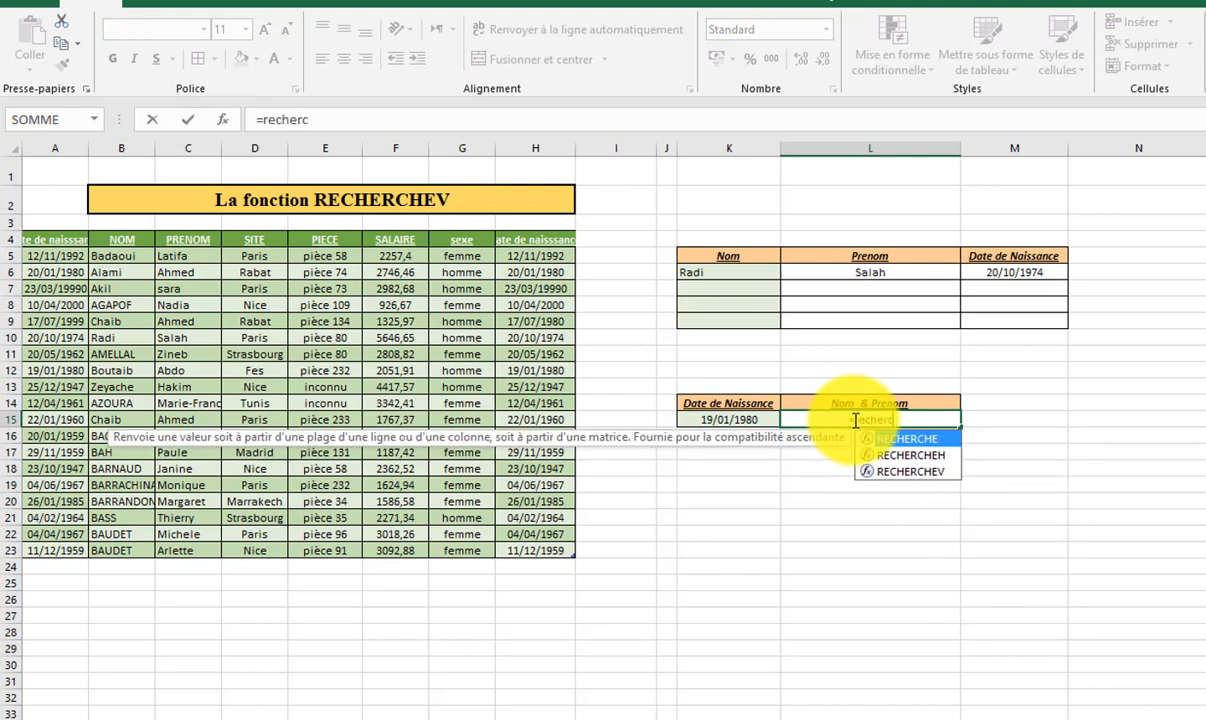
pyautogui.press('BackSpace')
pyautogui.press('BackSpace')
pyautogui.press('BackSpace')
pyautogui.press('BackSpace')
pyautogui.press('BackSpace')
pyautogui.press('BackSpace')
pyautogui.press('BackSpace')
pyautogui.press('BackSpace')
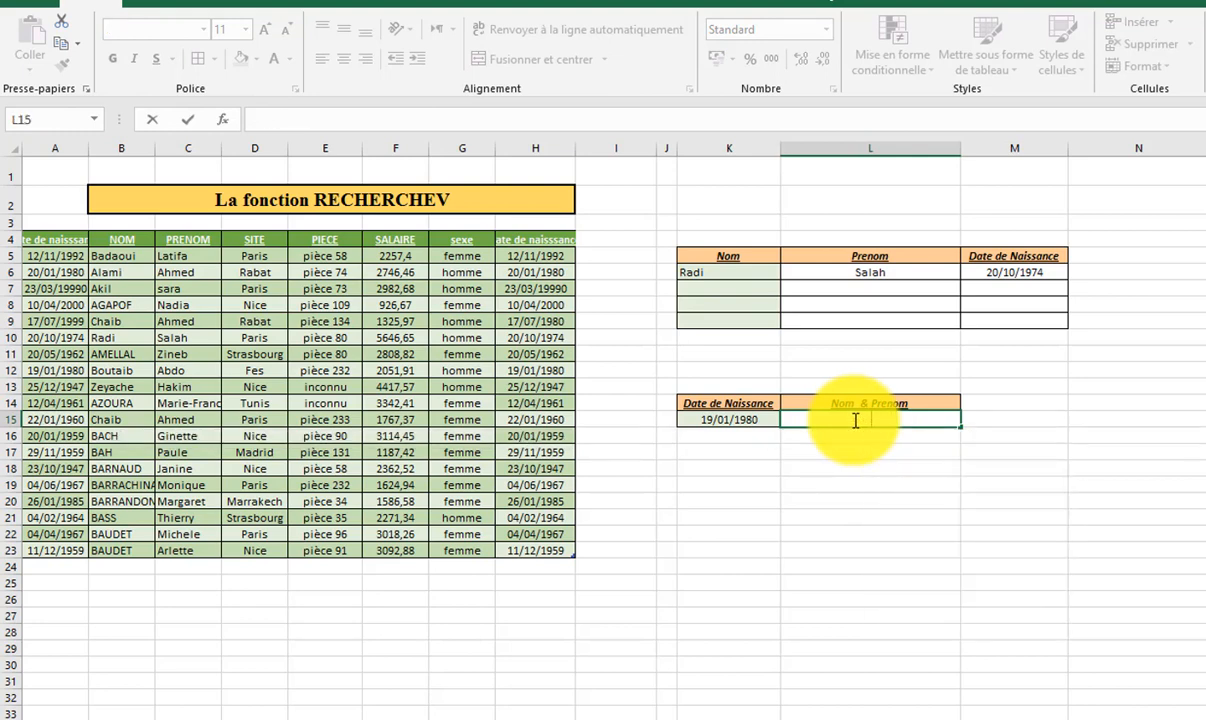
pyautogui.click(1048, 499)
pyautogui.click(910, 399)
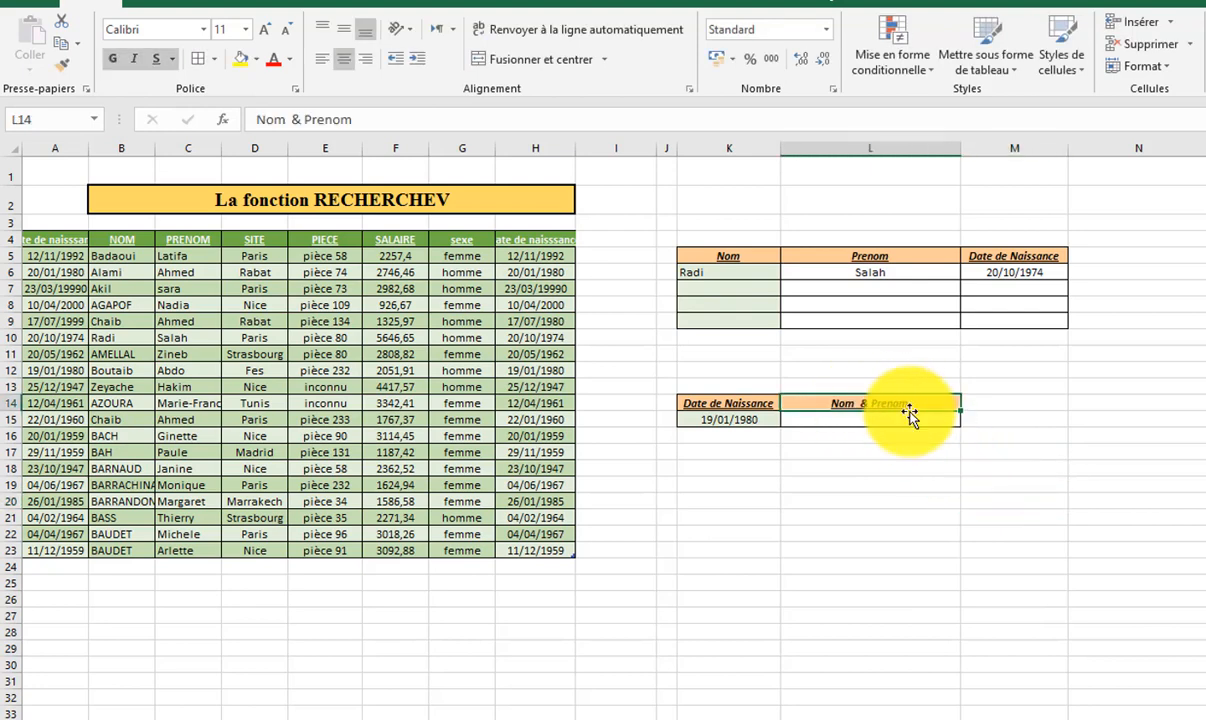
# - Enter =RECHERCHEV(K15;A5:G23;2;FAUX) in L15 to look up the NOM by the date de naissance
pyautogui.click(902, 419)
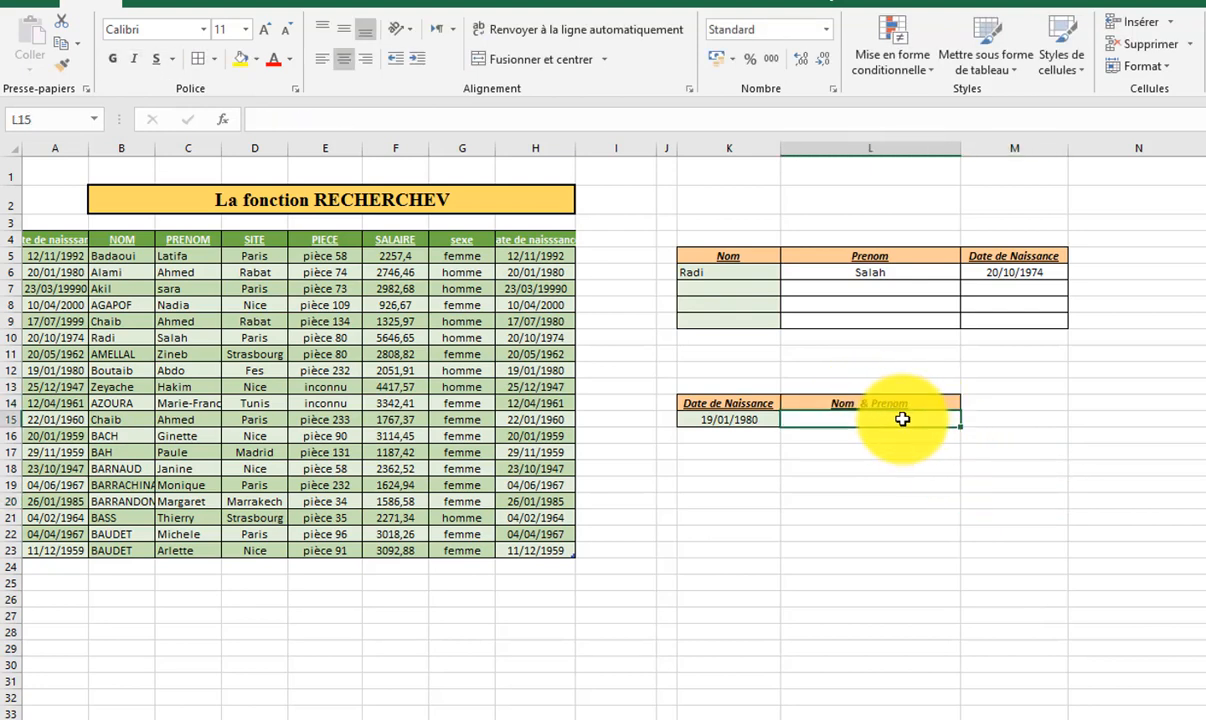
pyautogui.write('=re')
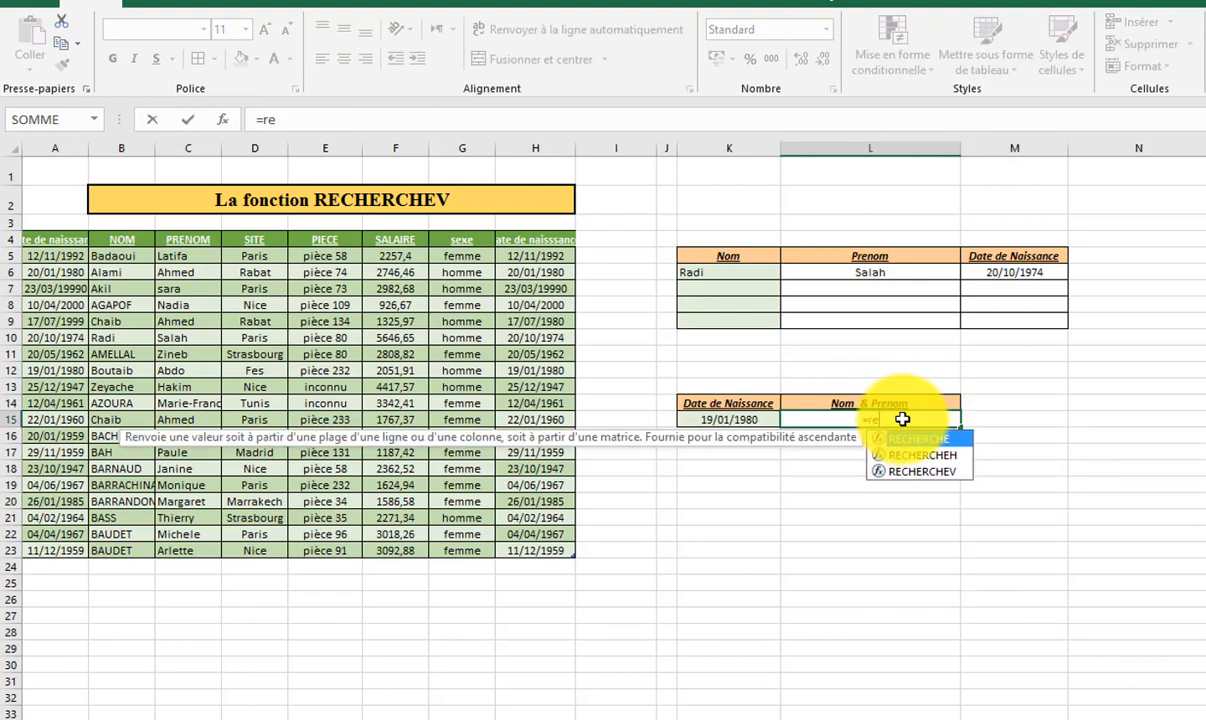
pyautogui.write('cherche')
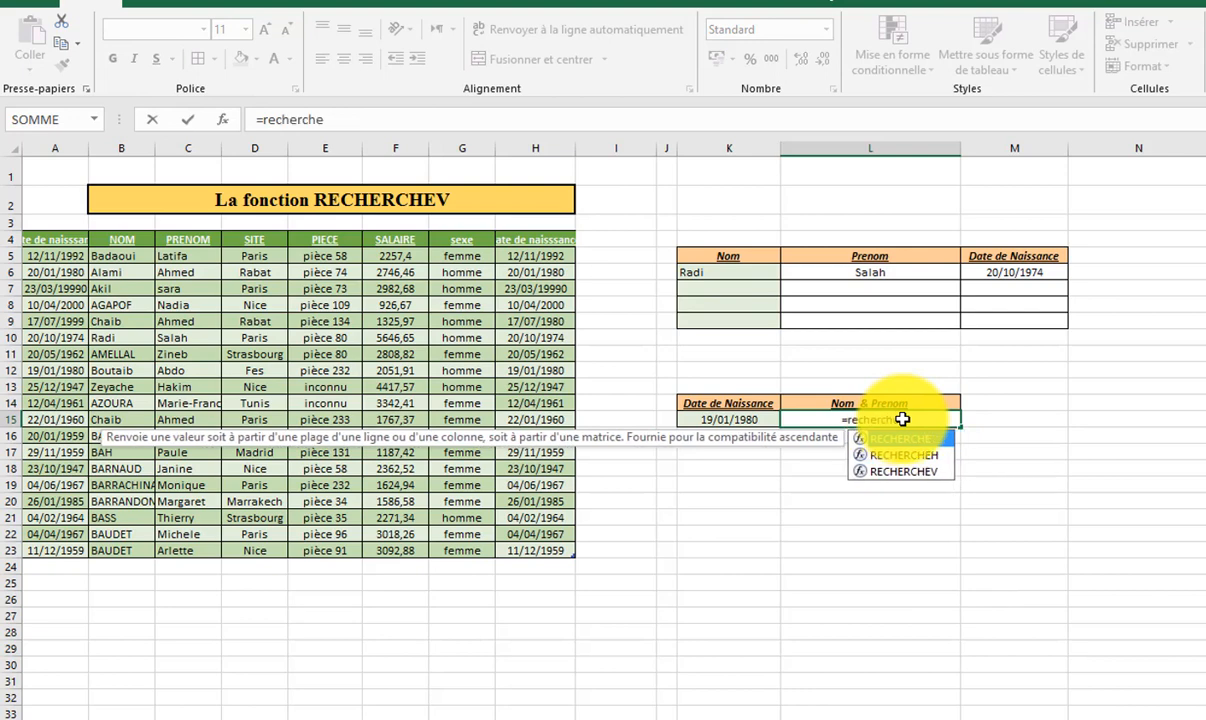
pyautogui.doubleClick(930, 467)
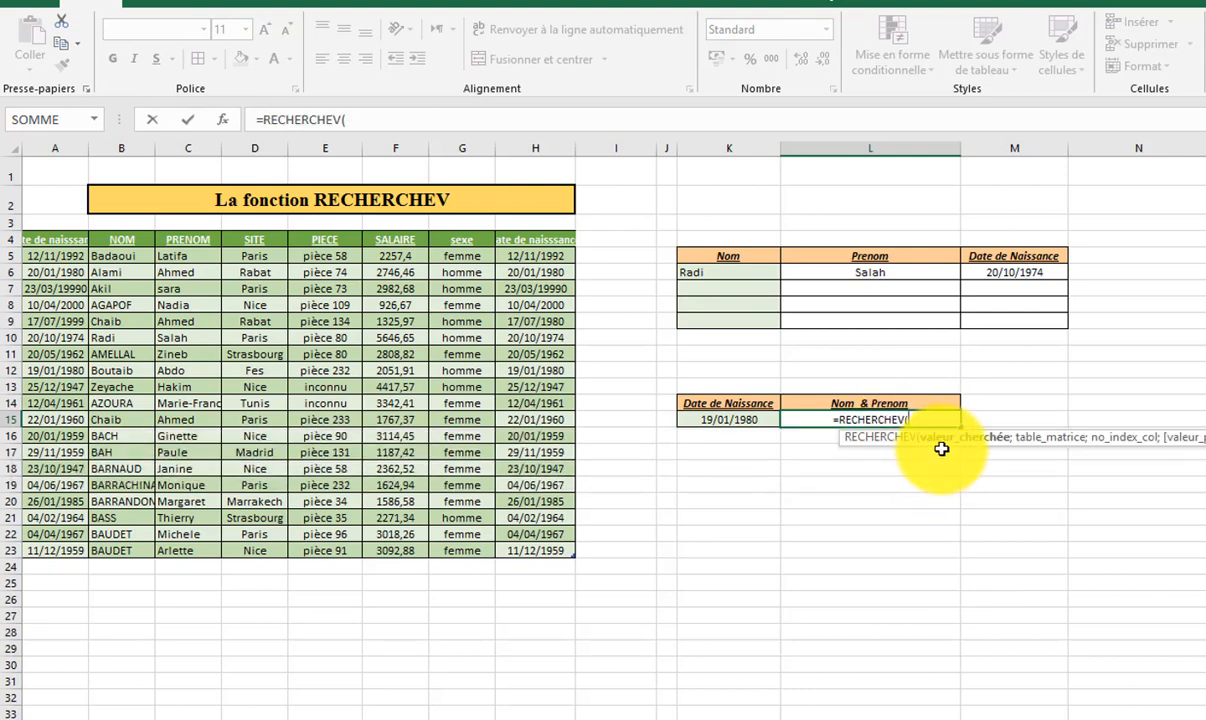
pyautogui.click(757, 420)
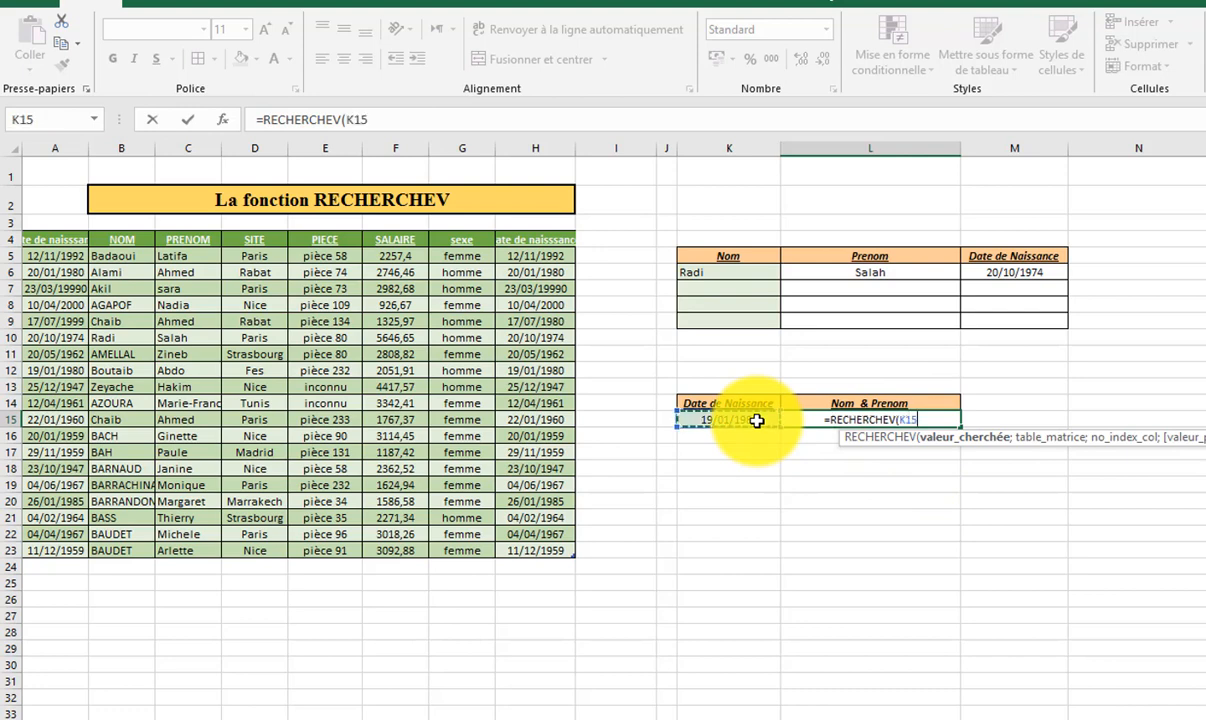
pyautogui.write(';')
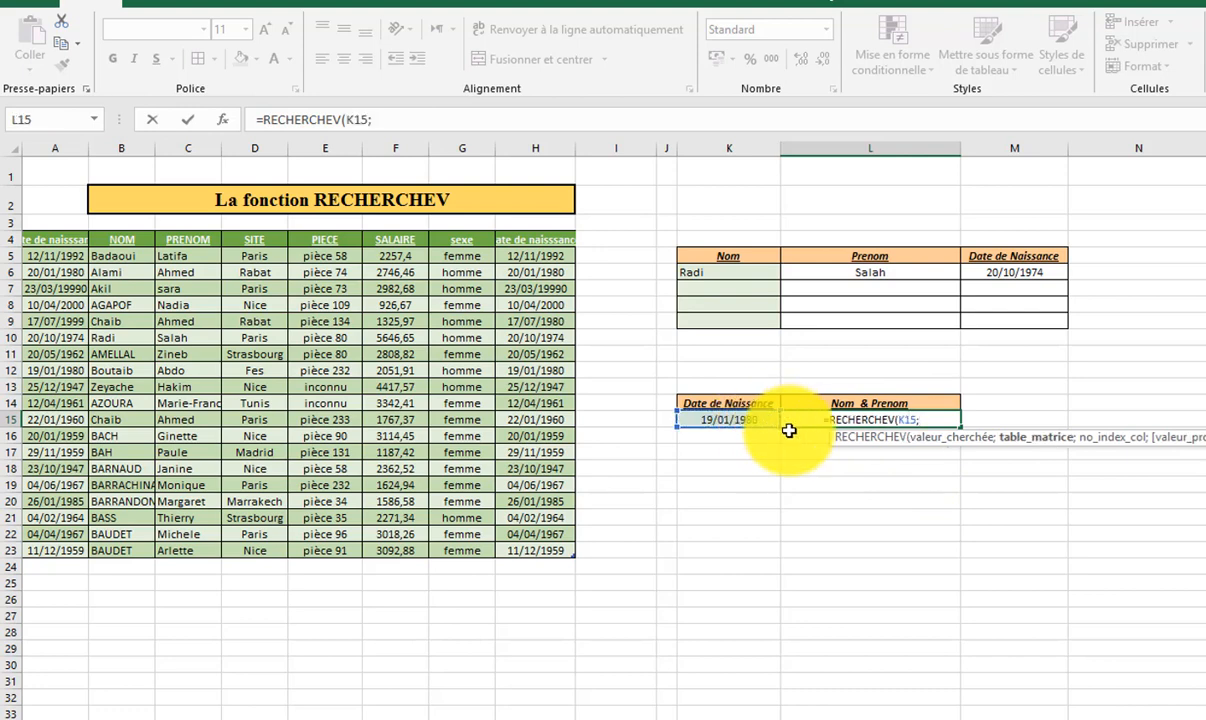
pyautogui.moveTo(59, 256); pyautogui.dragTo(476, 546)
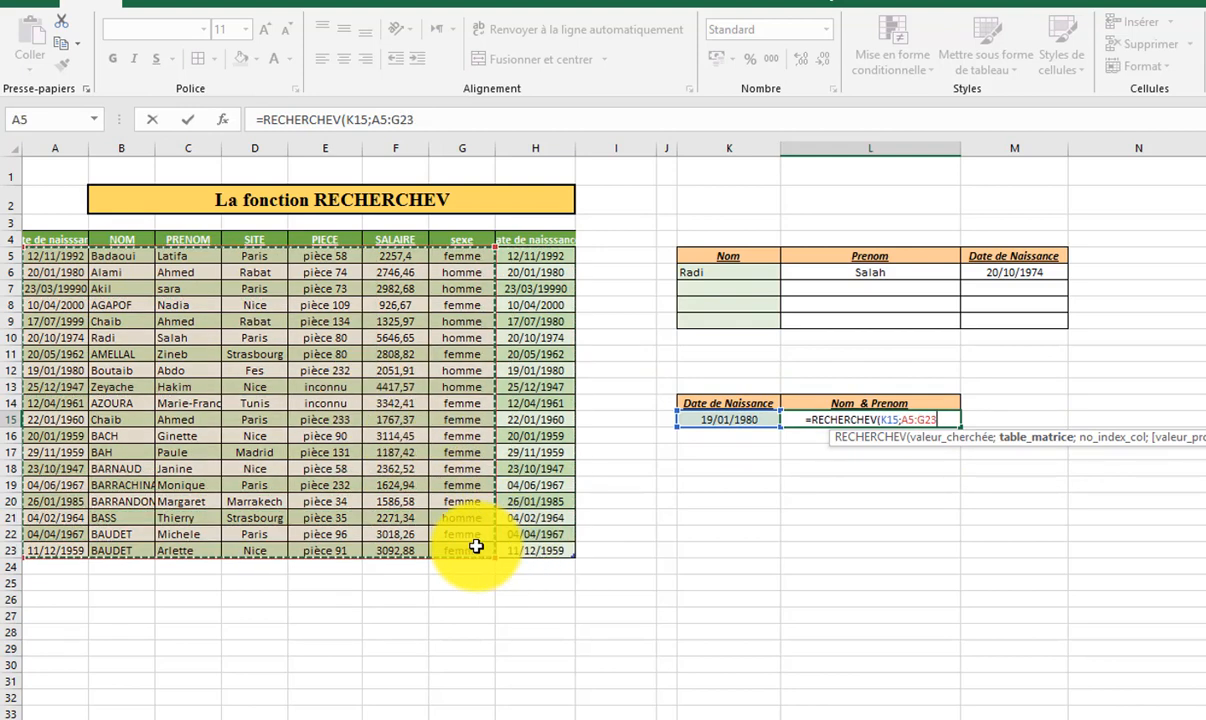
pyautogui.write(';')
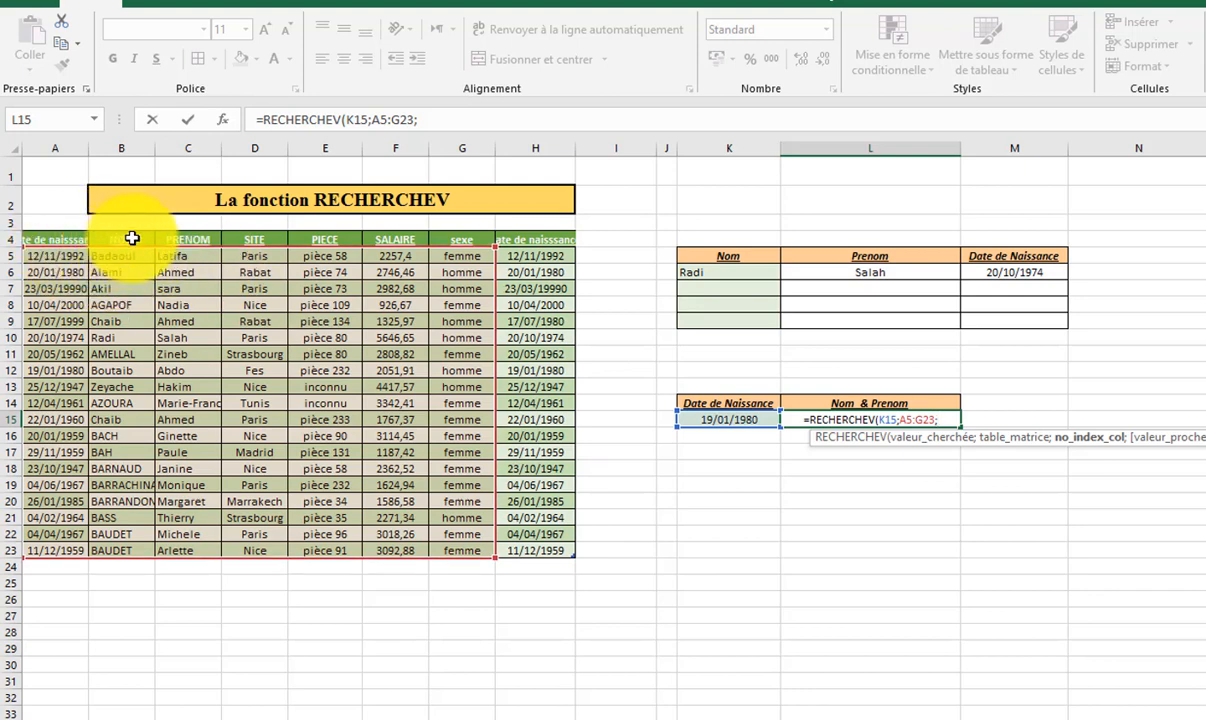
pyautogui.write('2')
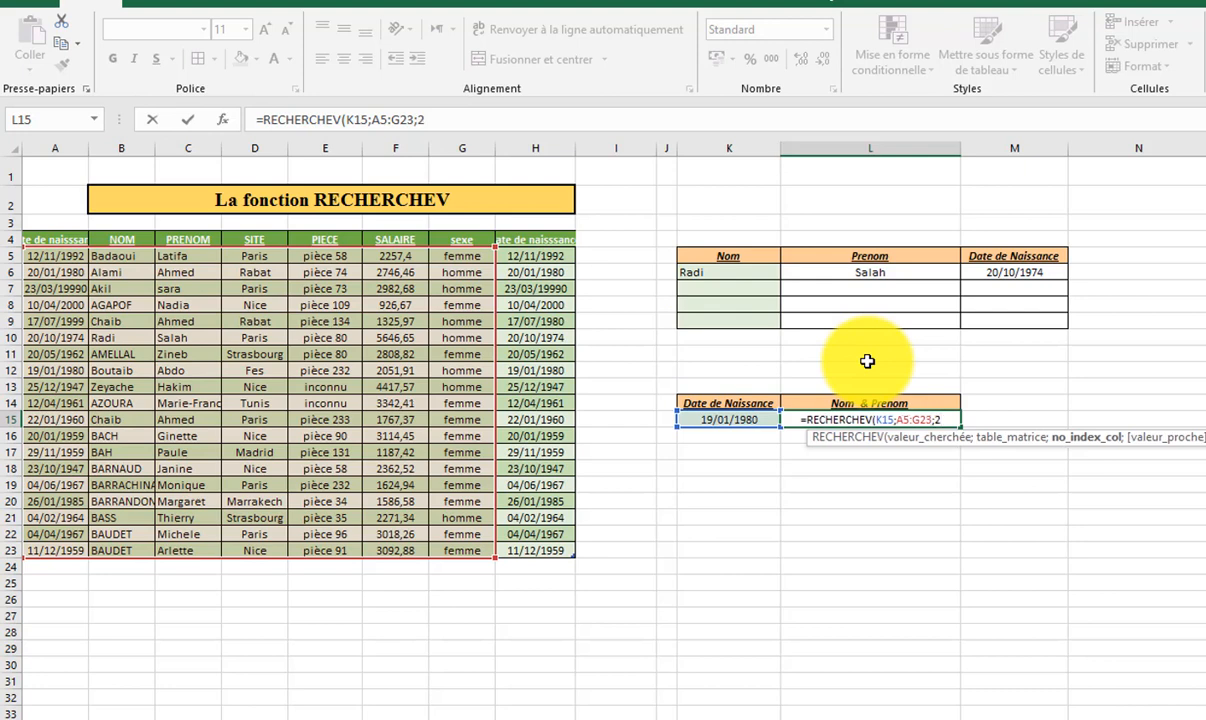
pyautogui.write(';')
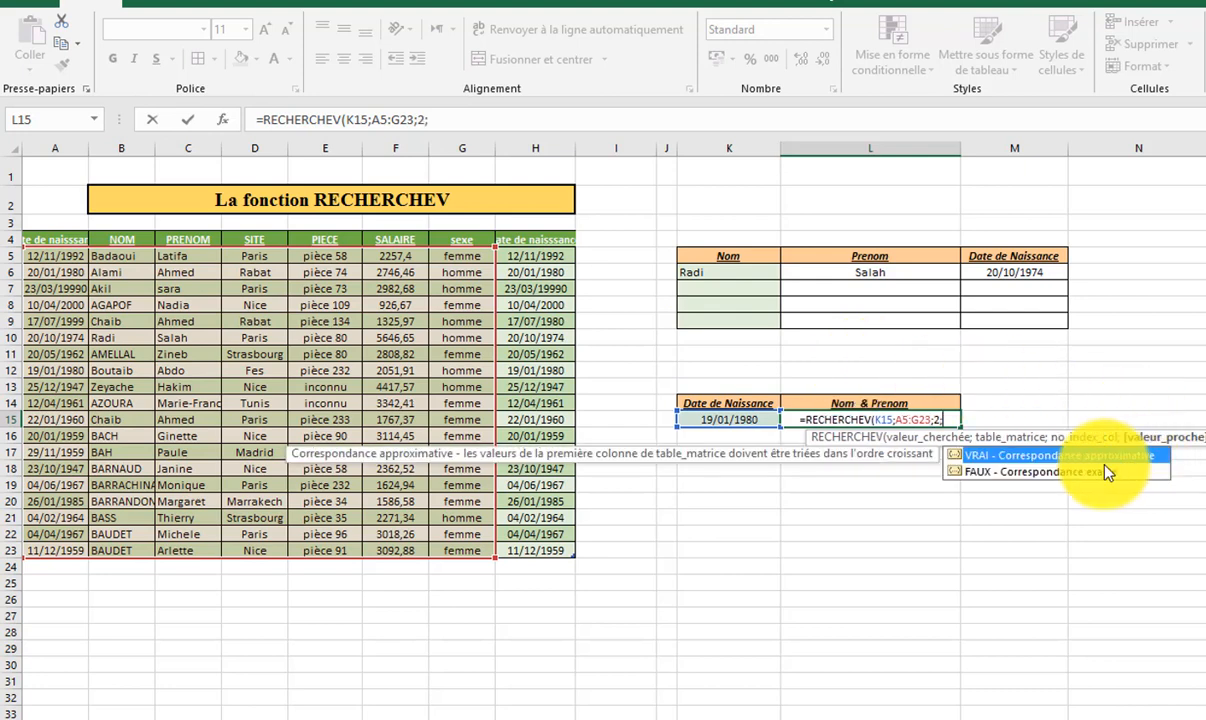
pyautogui.doubleClick(1046, 472)
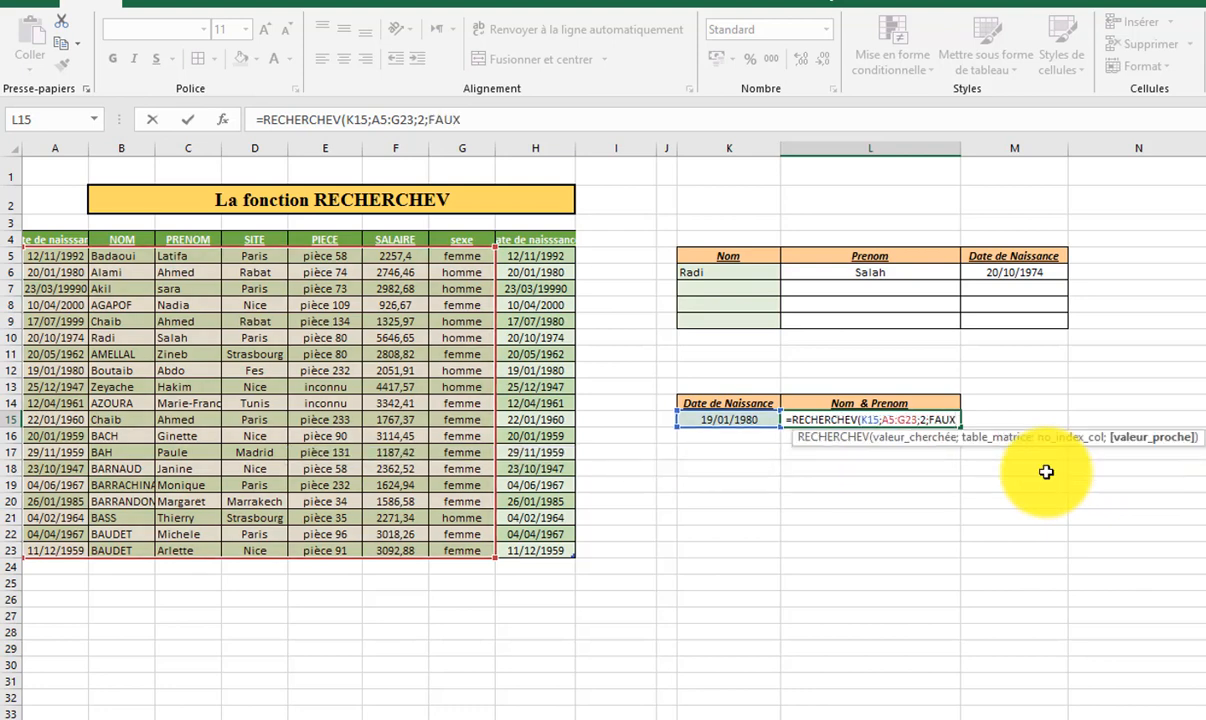
pyautogui.write(')')
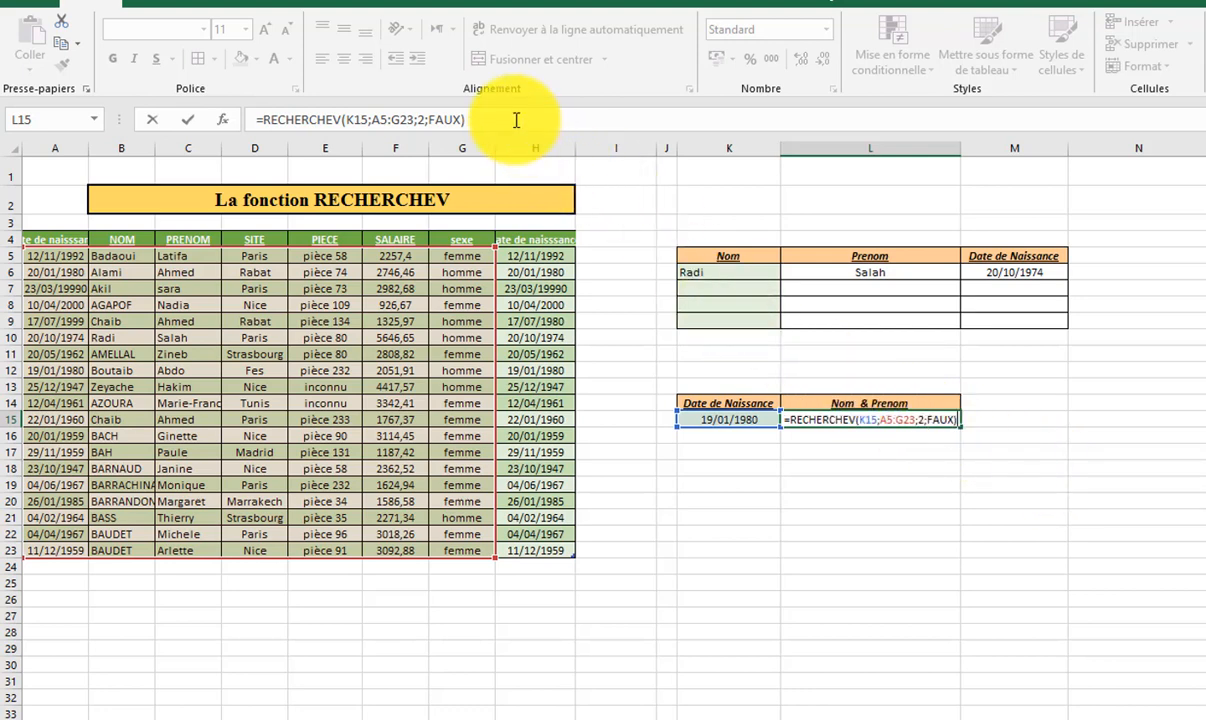
# - Append & and a quoted string of blank spaces to the L15 formula as a separator after the NOM lookup
pyautogui.write('&')
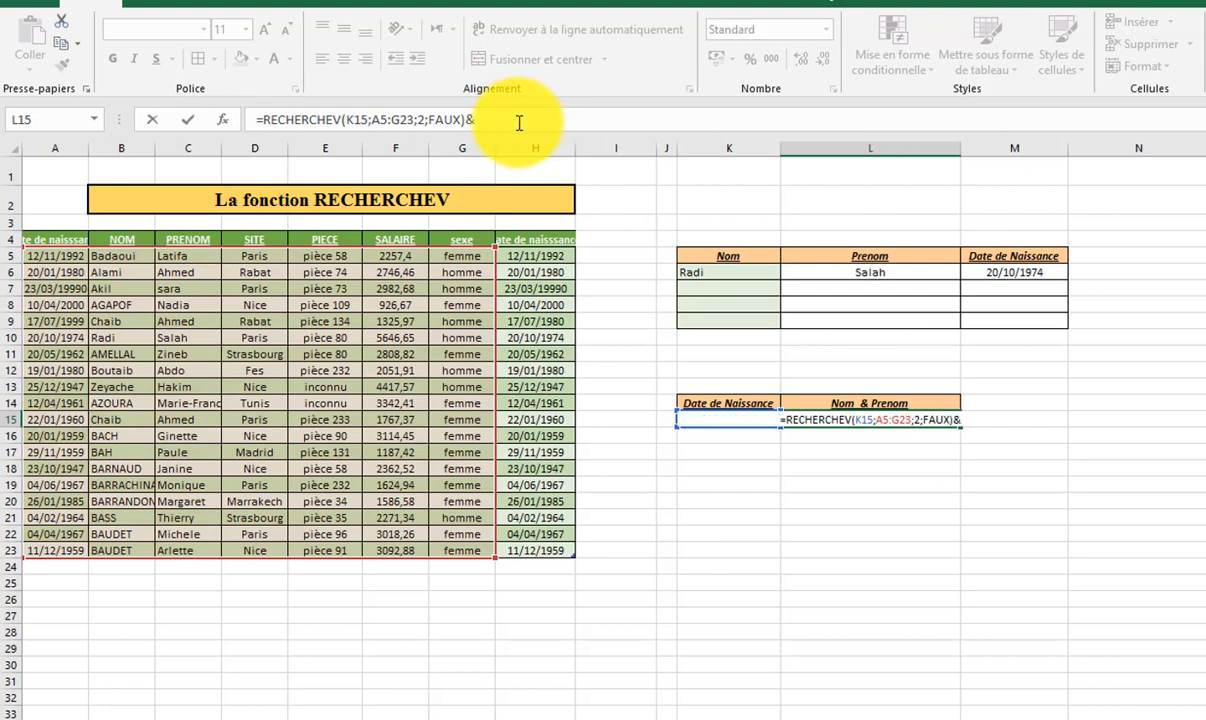
pyautogui.write('"')
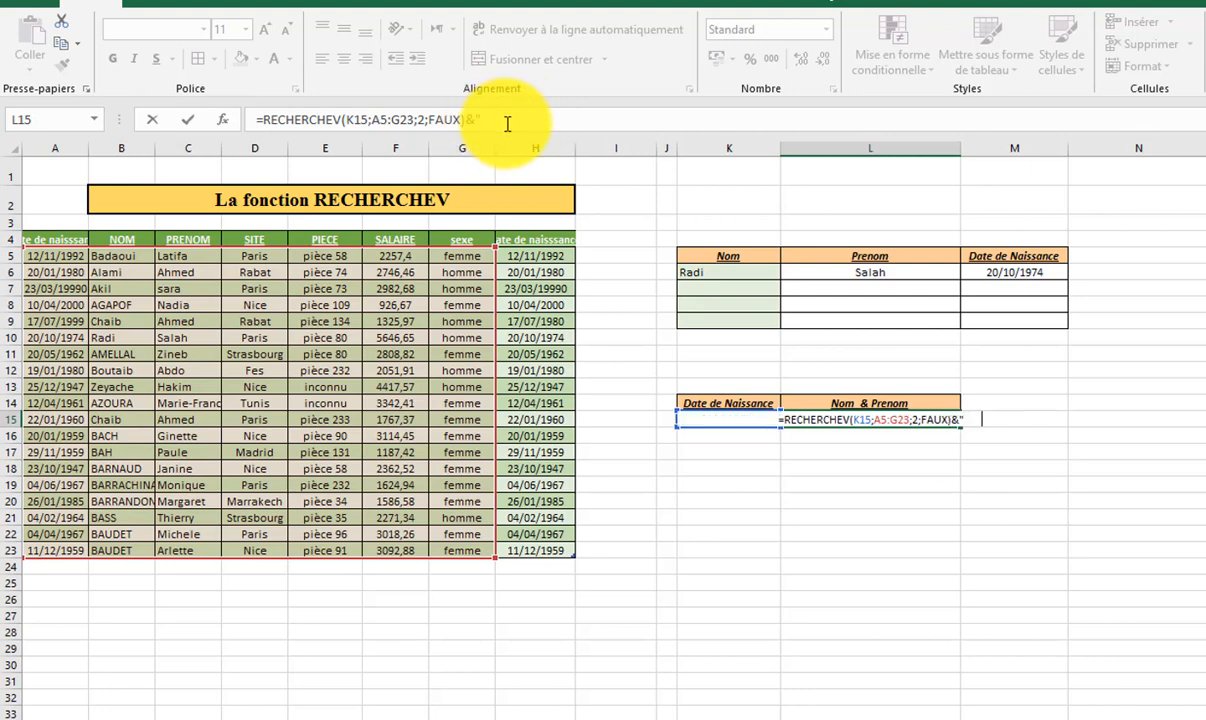
pyautogui.write('     "')
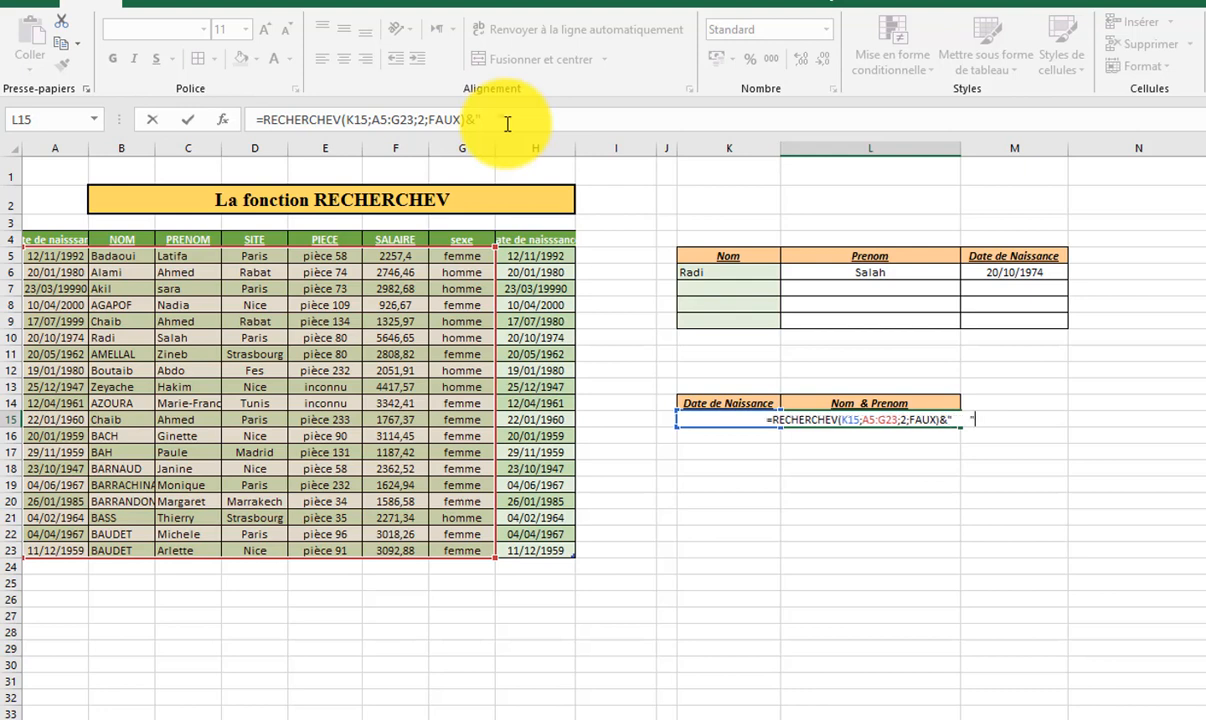
pyautogui.hotkey('shift', 'Tab')
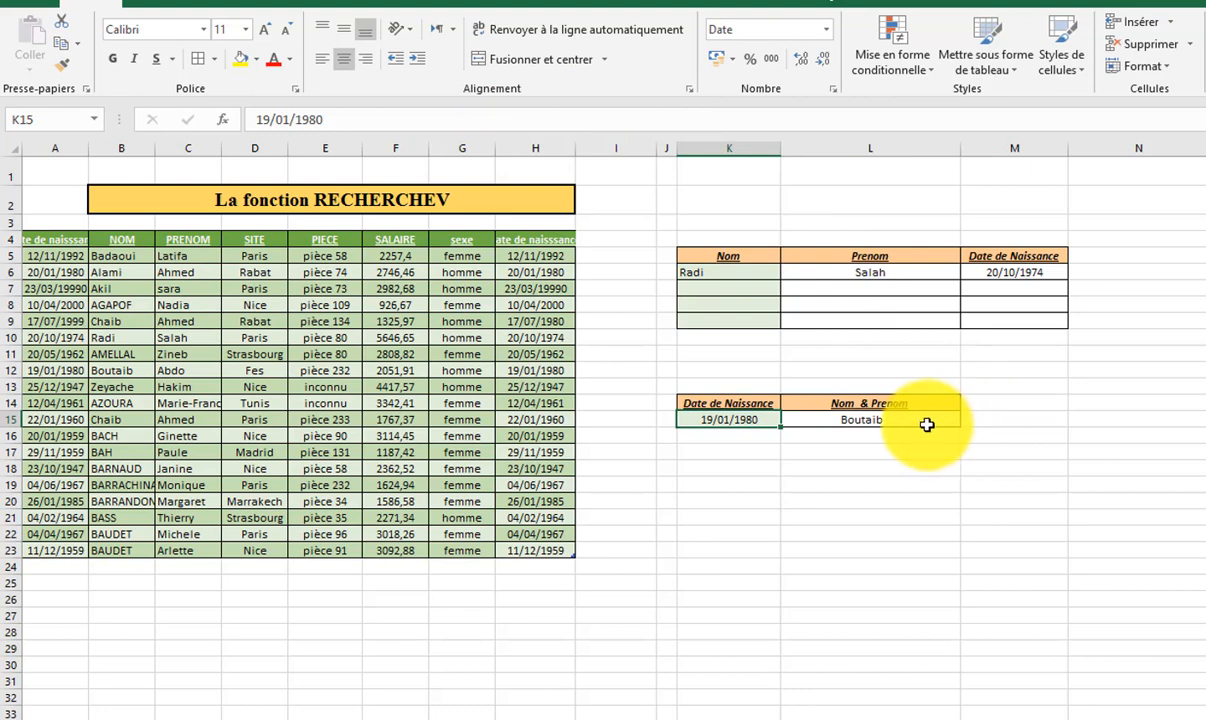
# - Extend the L15 formula after the blank separator with & and a second RECHERCHEV that uses K15 as lookup value
pyautogui.click(923, 423)
pyautogui.click(498, 119)
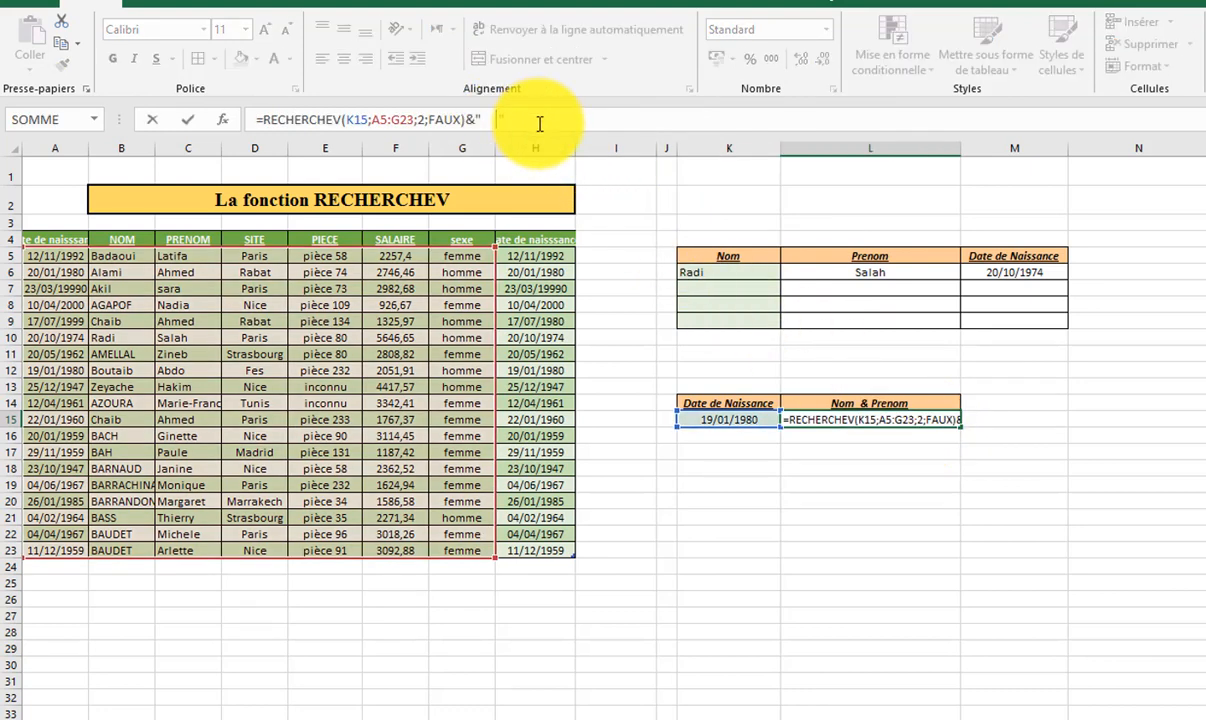
pyautogui.write('"&')
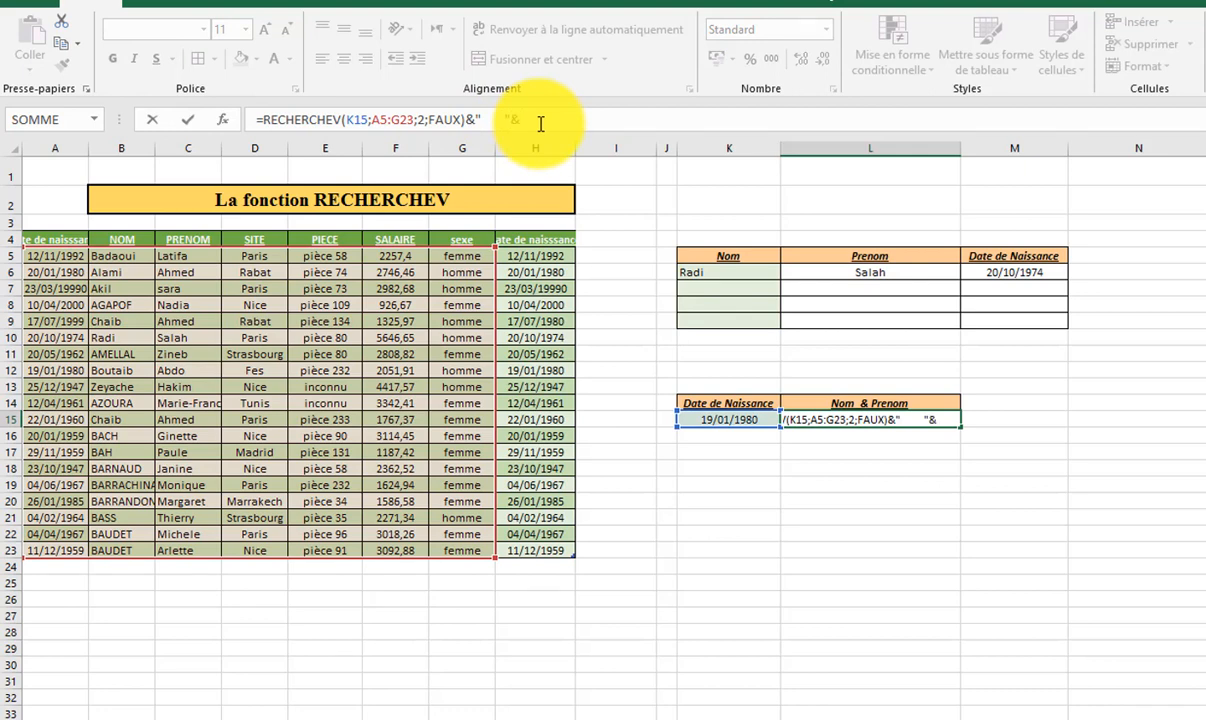
pyautogui.write('reche')
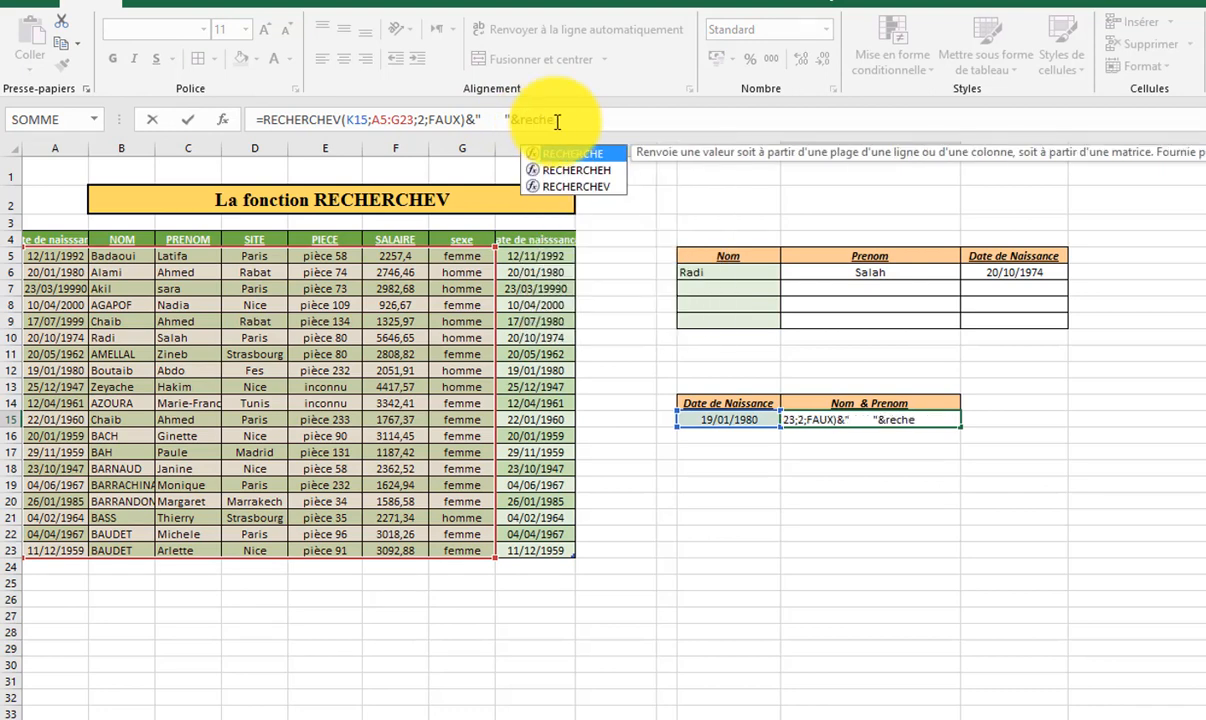
pyautogui.doubleClick(598, 187)
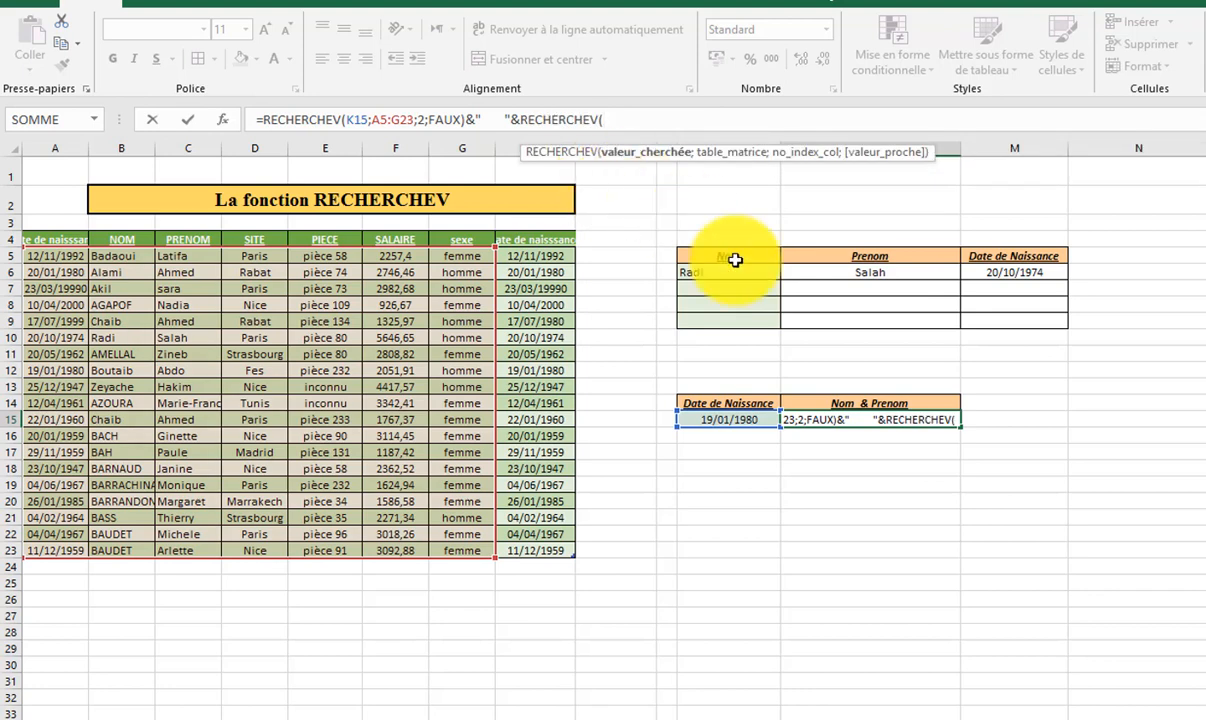
pyautogui.click(740, 418)
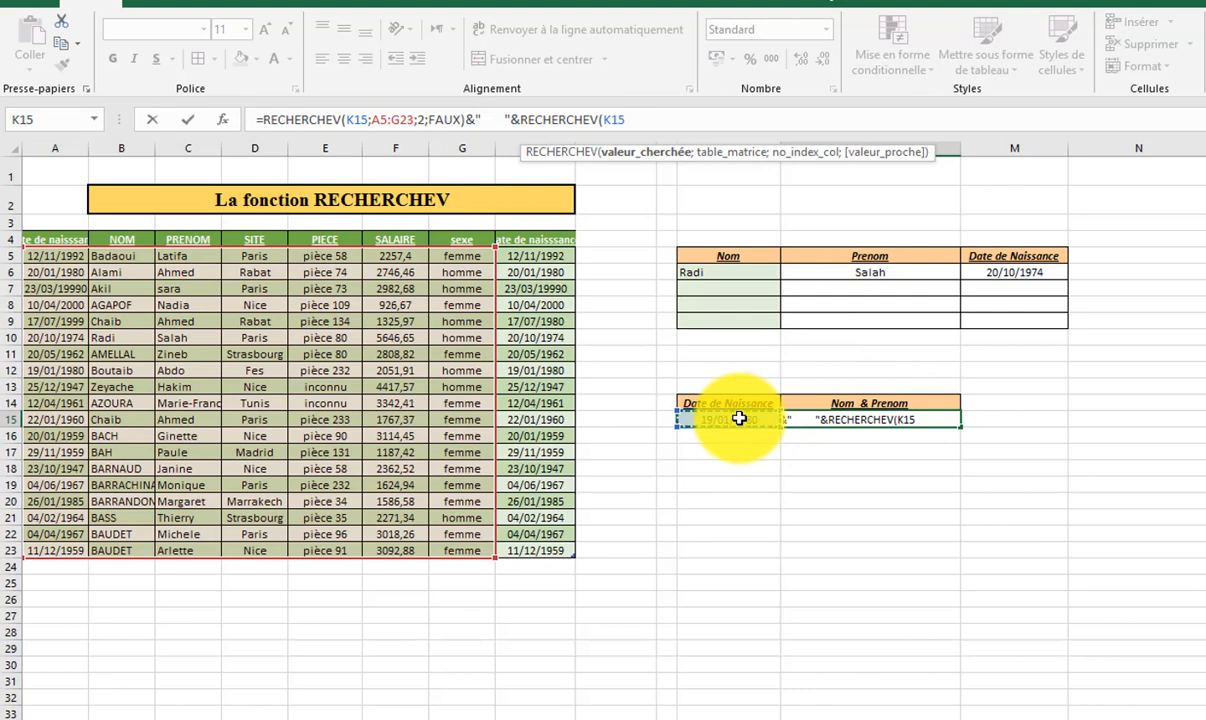
pyautogui.write(';')
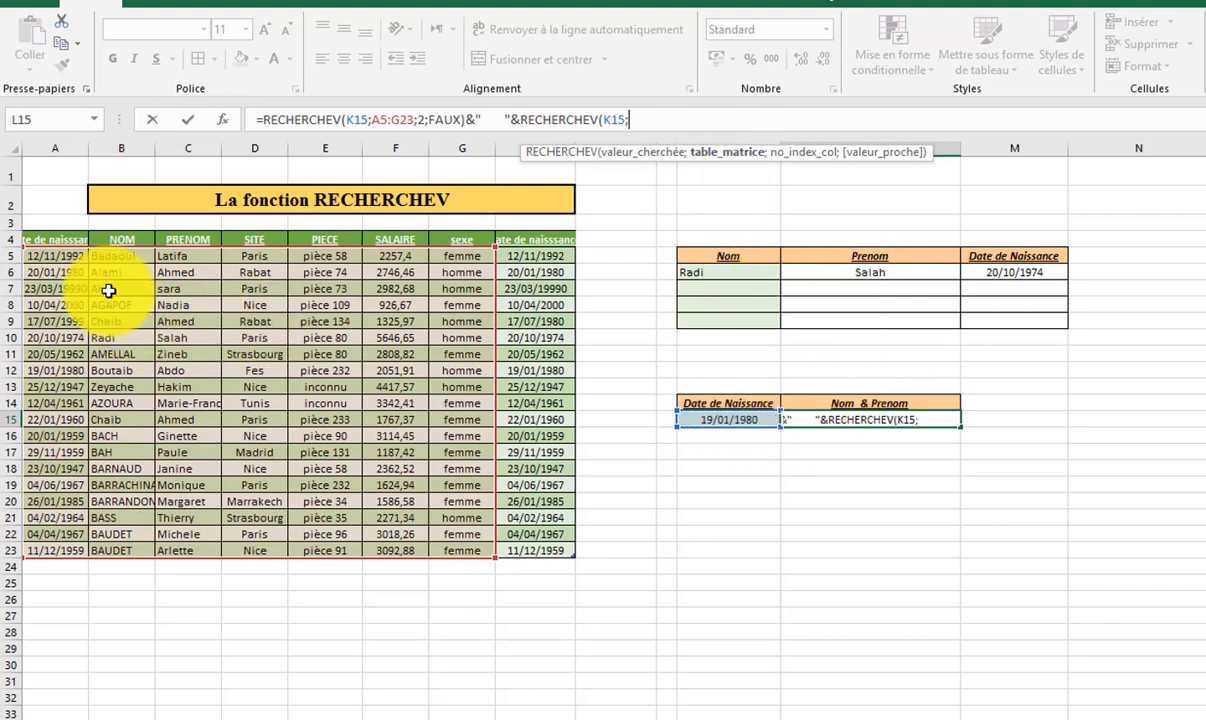
# - Complete the second RECHERCHEV in L15 with table array A5:G23, column index 3 for PRENOM, and exact match FAUX
pyautogui.moveTo(41, 256); pyautogui.dragTo(454, 546)
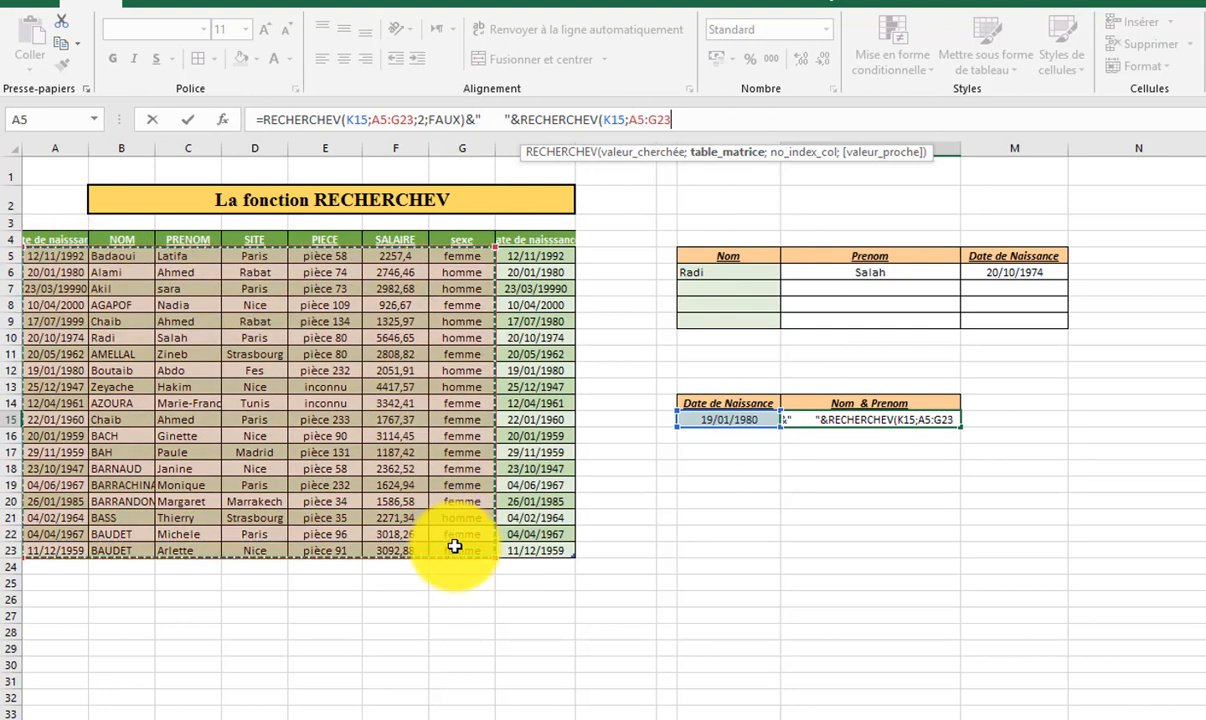
pyautogui.write(';')
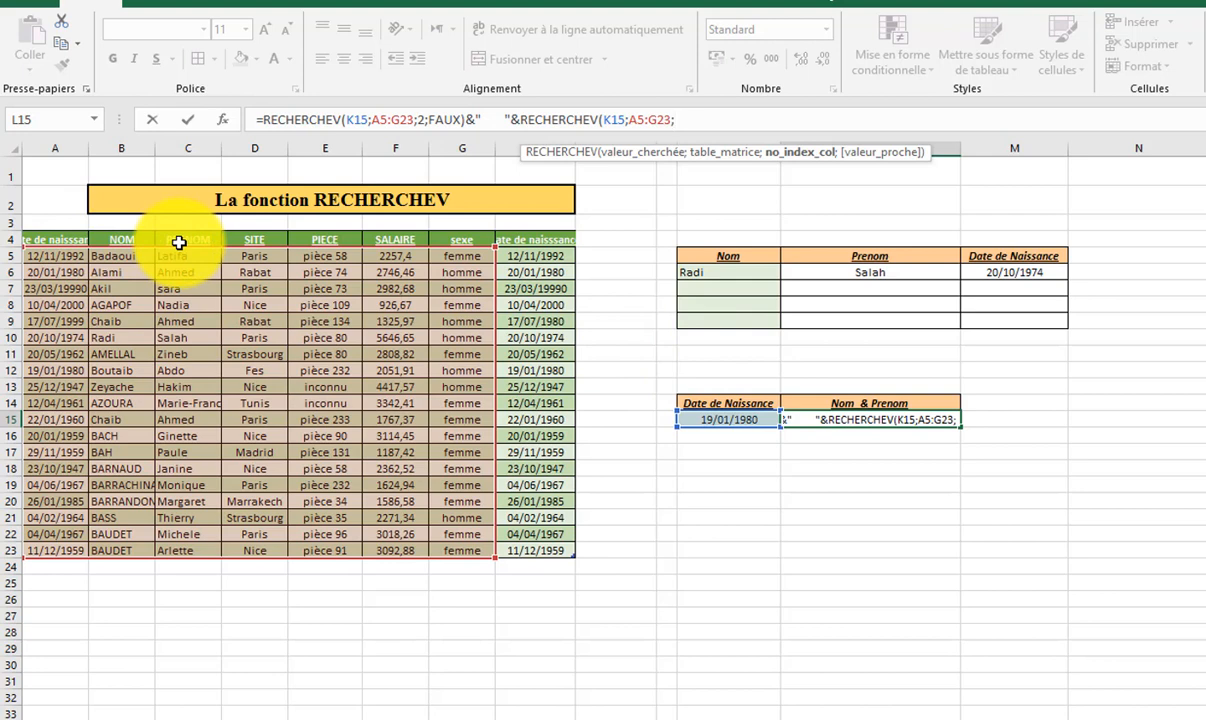
pyautogui.write('3;')
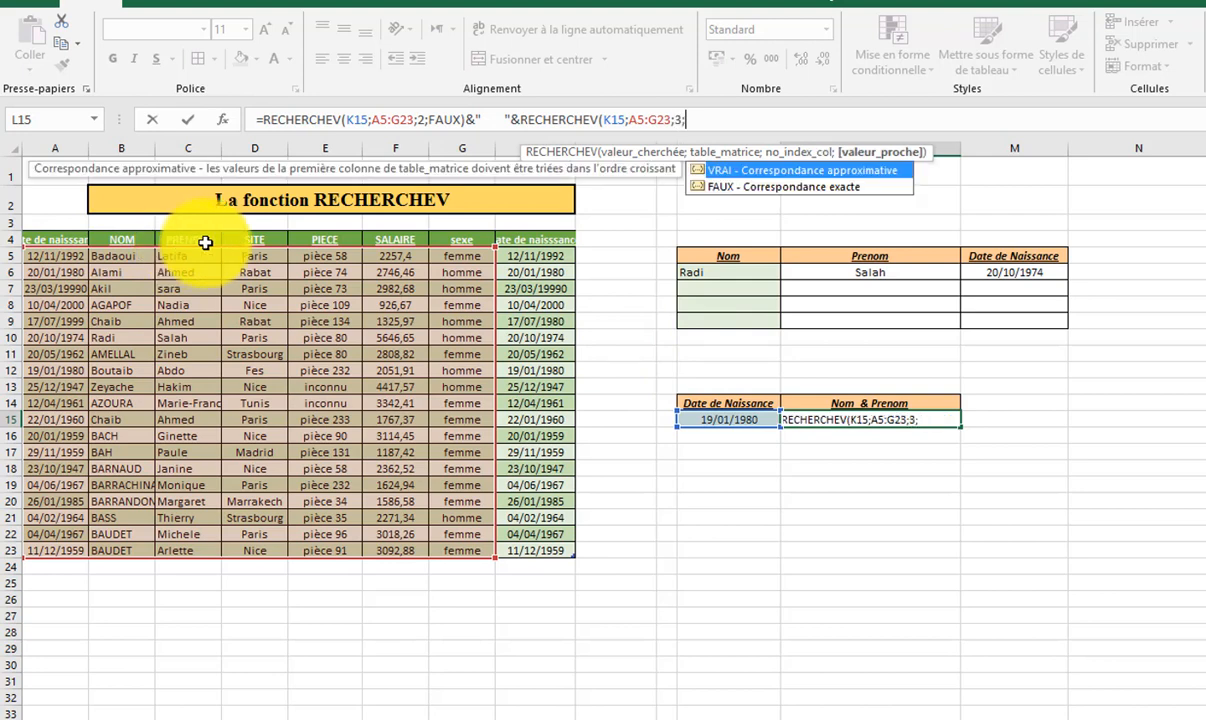
pyautogui.doubleClick(758, 188)
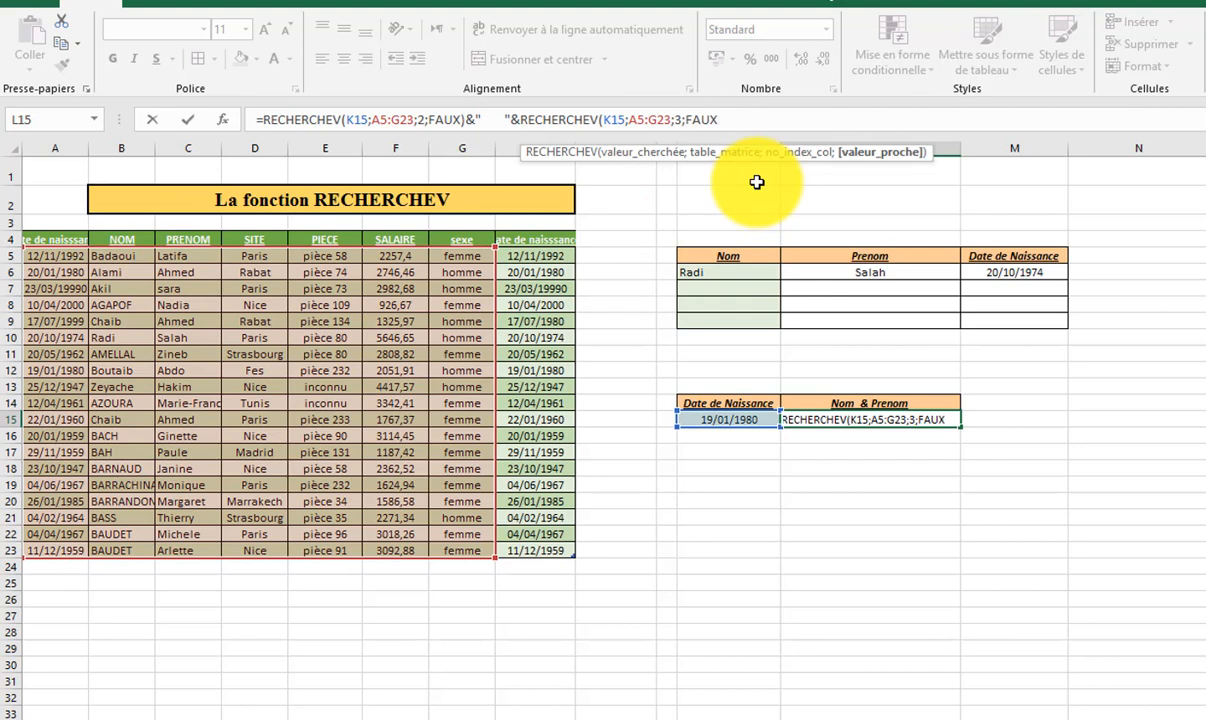
pyautogui.write(')')
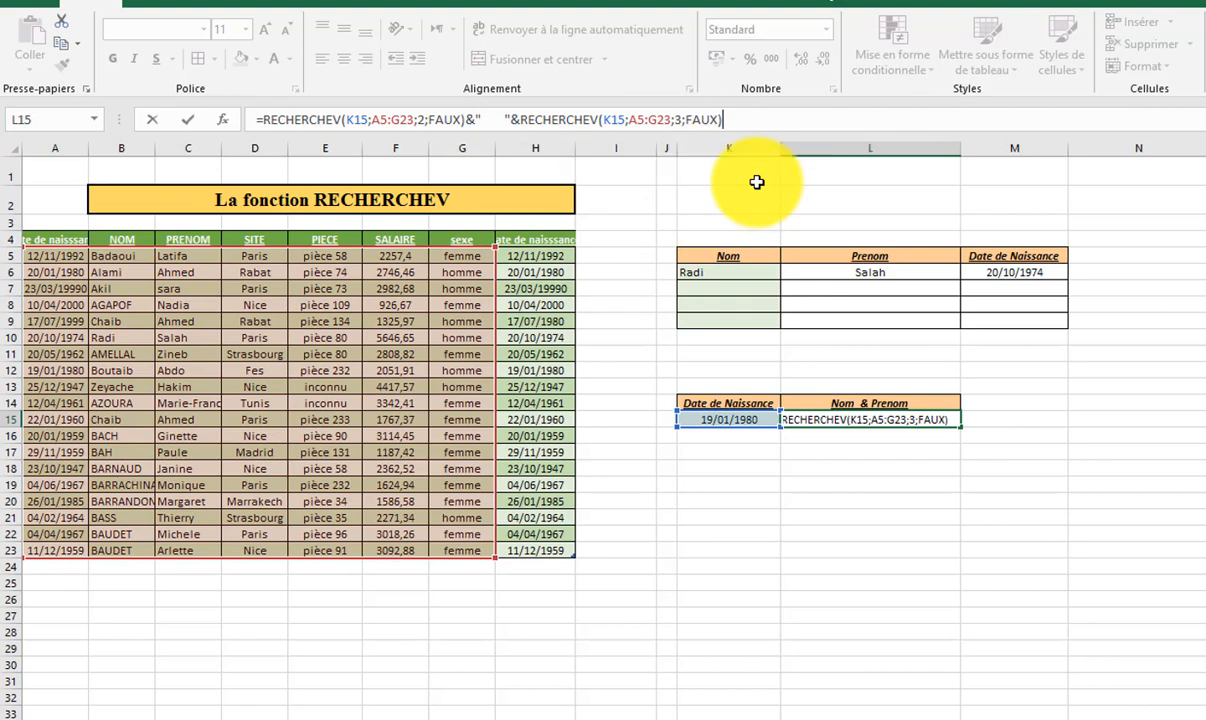
pyautogui.press('Return')
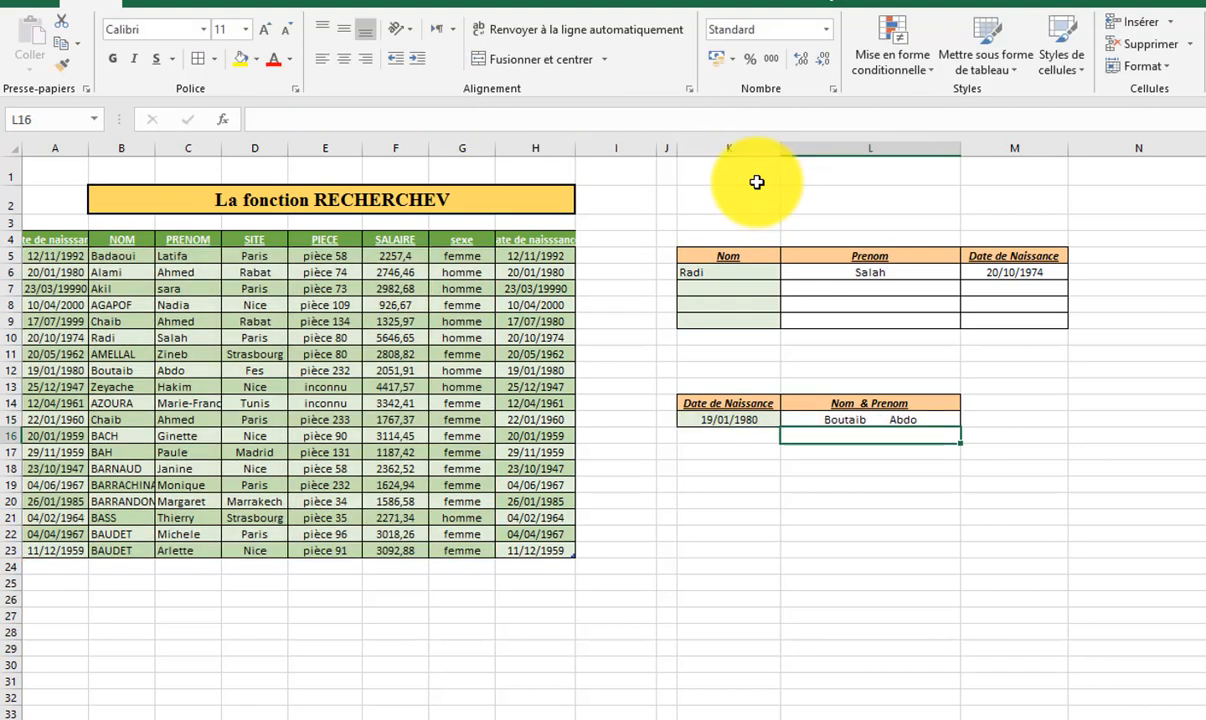
pyautogui.click(912, 421)
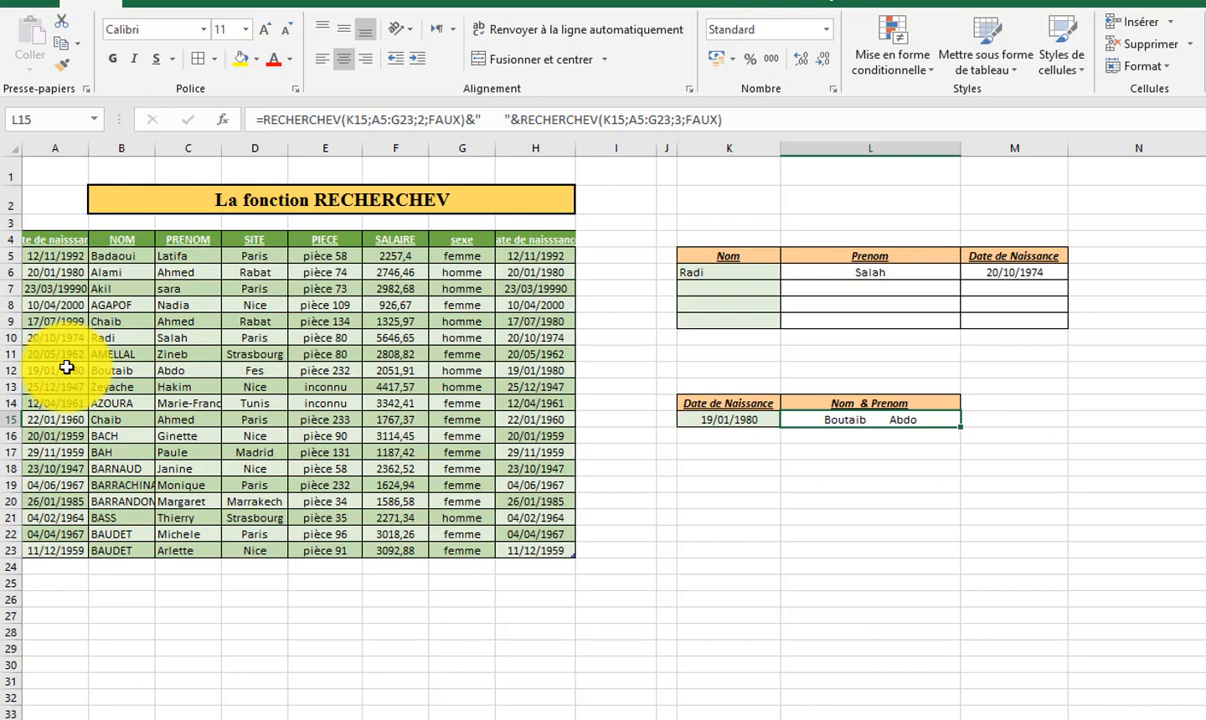
# - Copy the date of birth from A8 into K15 to test the joined NOM and PRENOM lookup, comparing with A8:C8
pyautogui.click(76, 307)
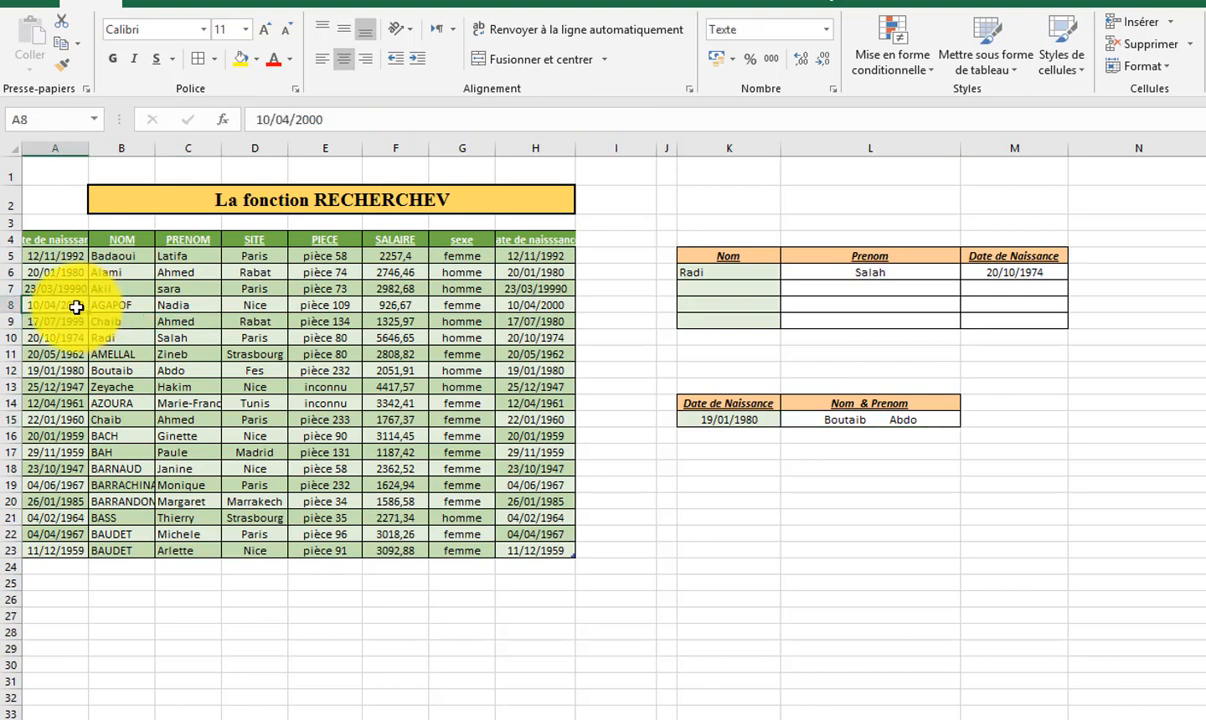
pyautogui.click(126, 382)
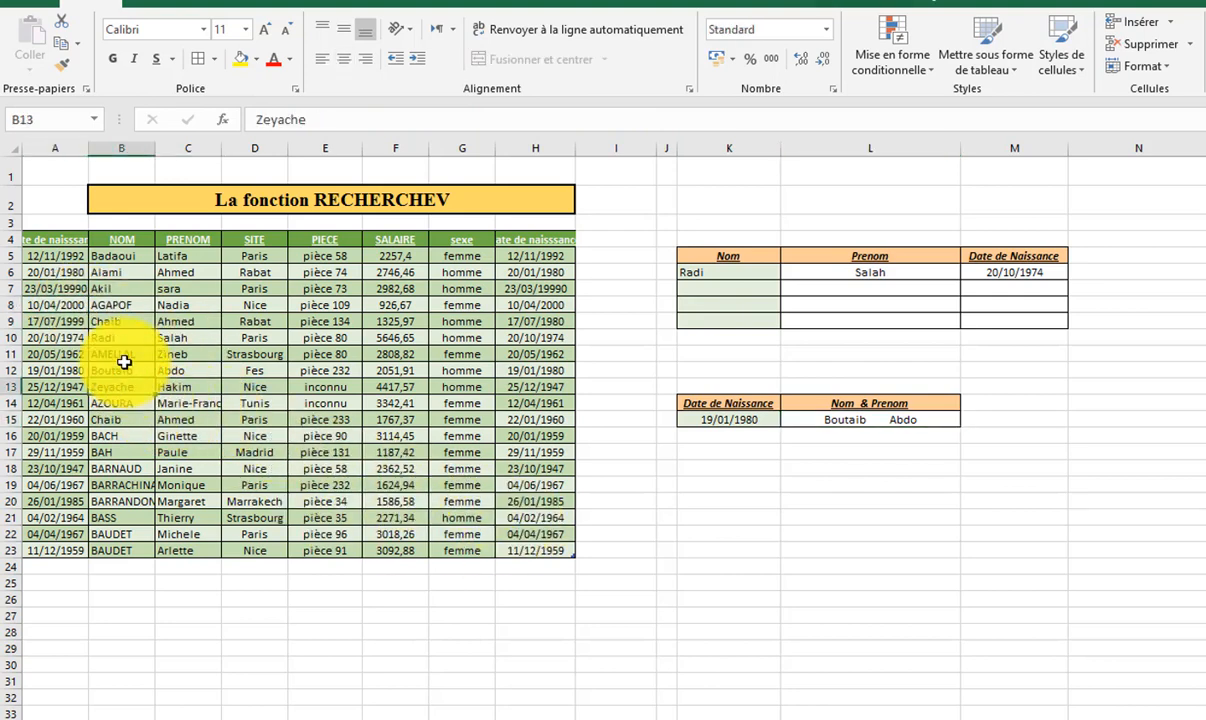
pyautogui.click(74, 303)
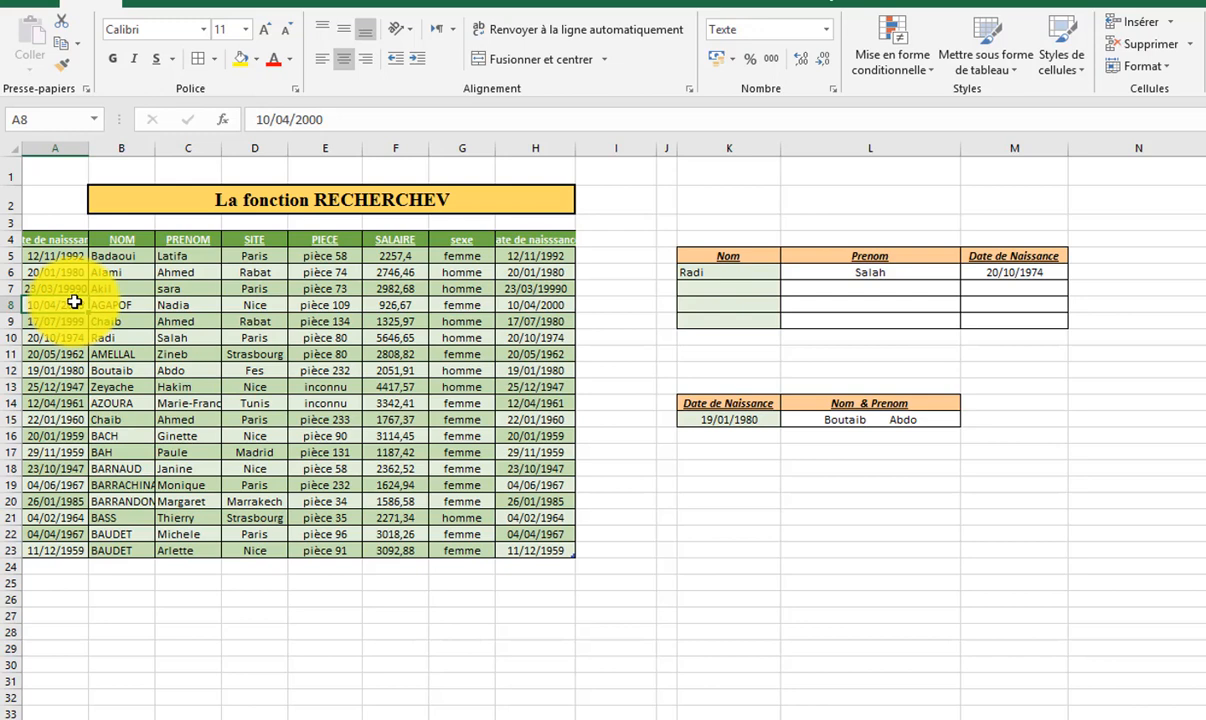
pyautogui.click(726, 419)
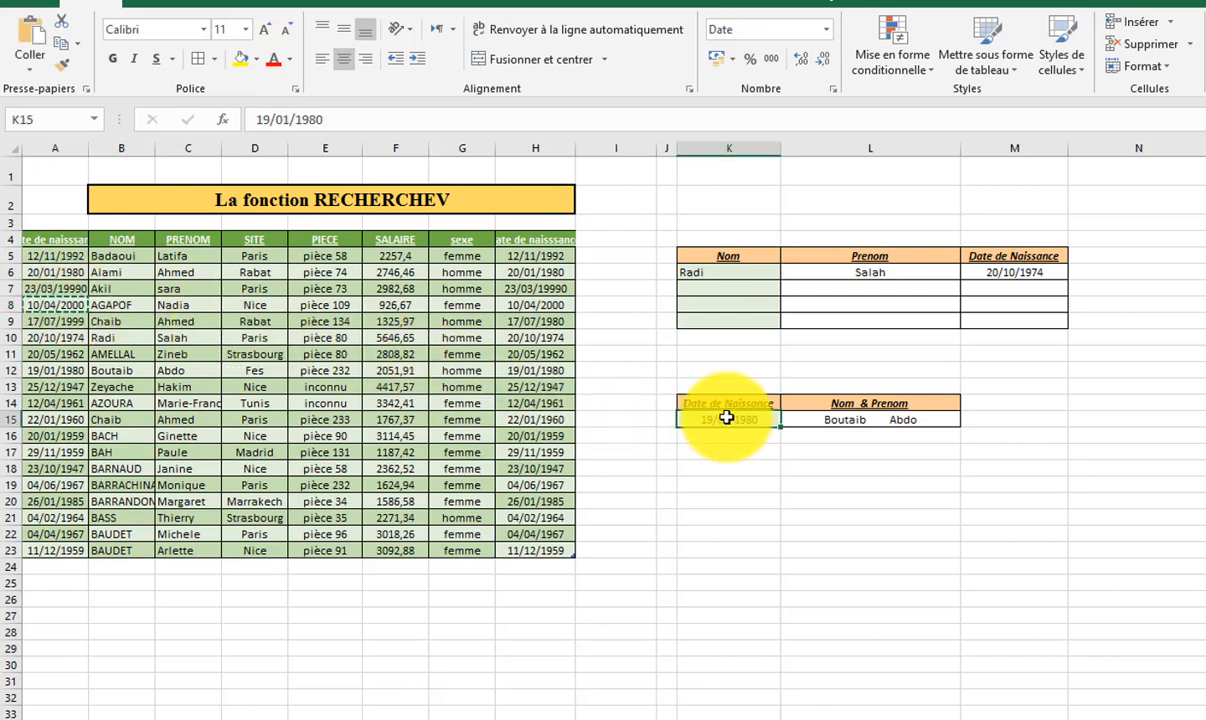
pyautogui.write('10/04/2000')
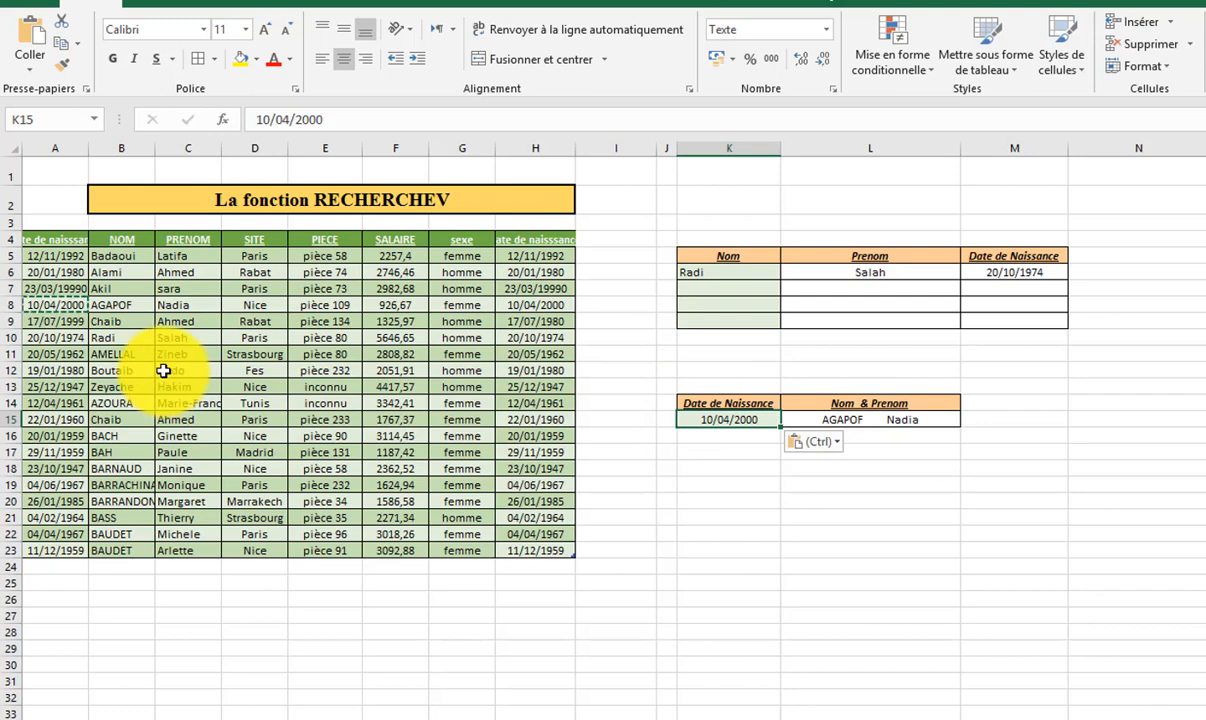
pyautogui.press('Escape')
pyautogui.moveTo(75, 305); pyautogui.dragTo(212, 305)
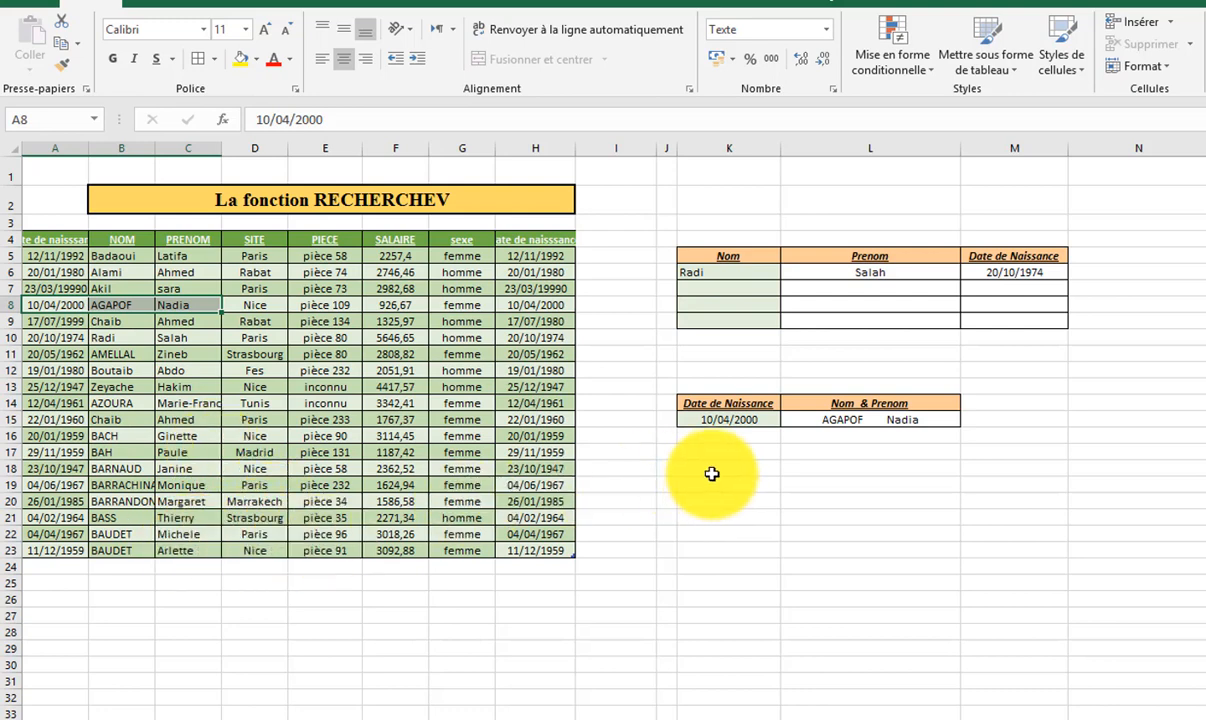
pyautogui.click(876, 450)
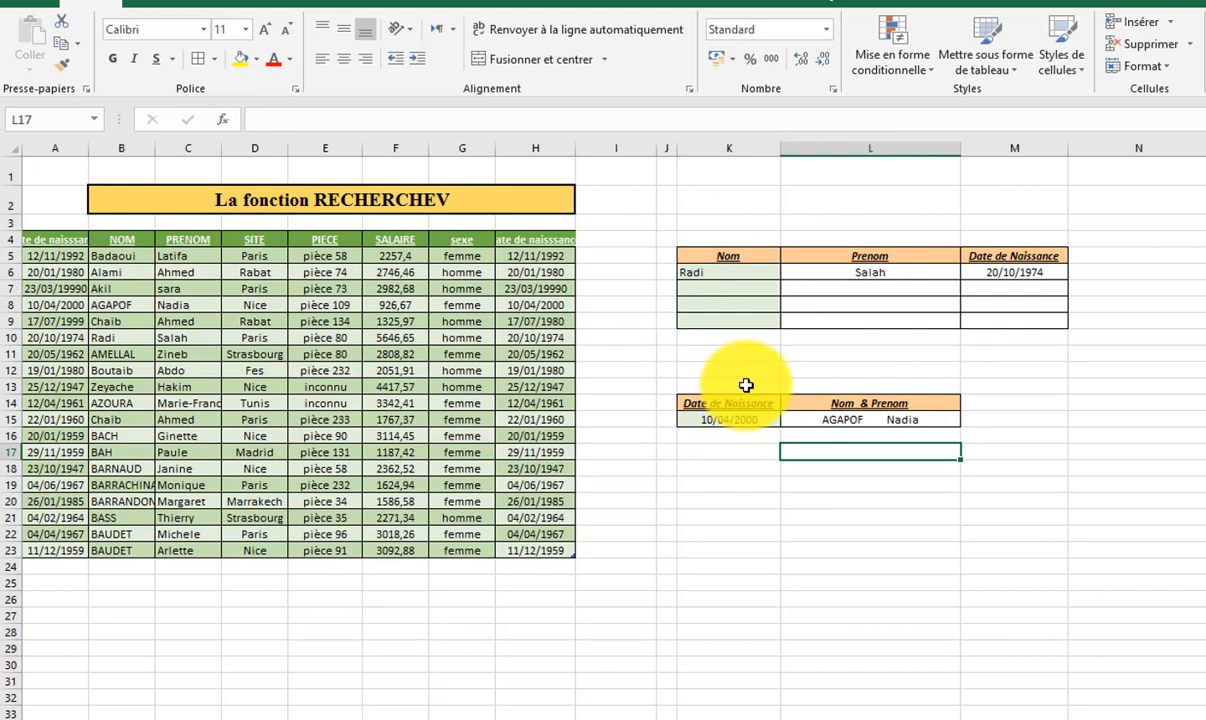
pyautogui.click(751, 483)
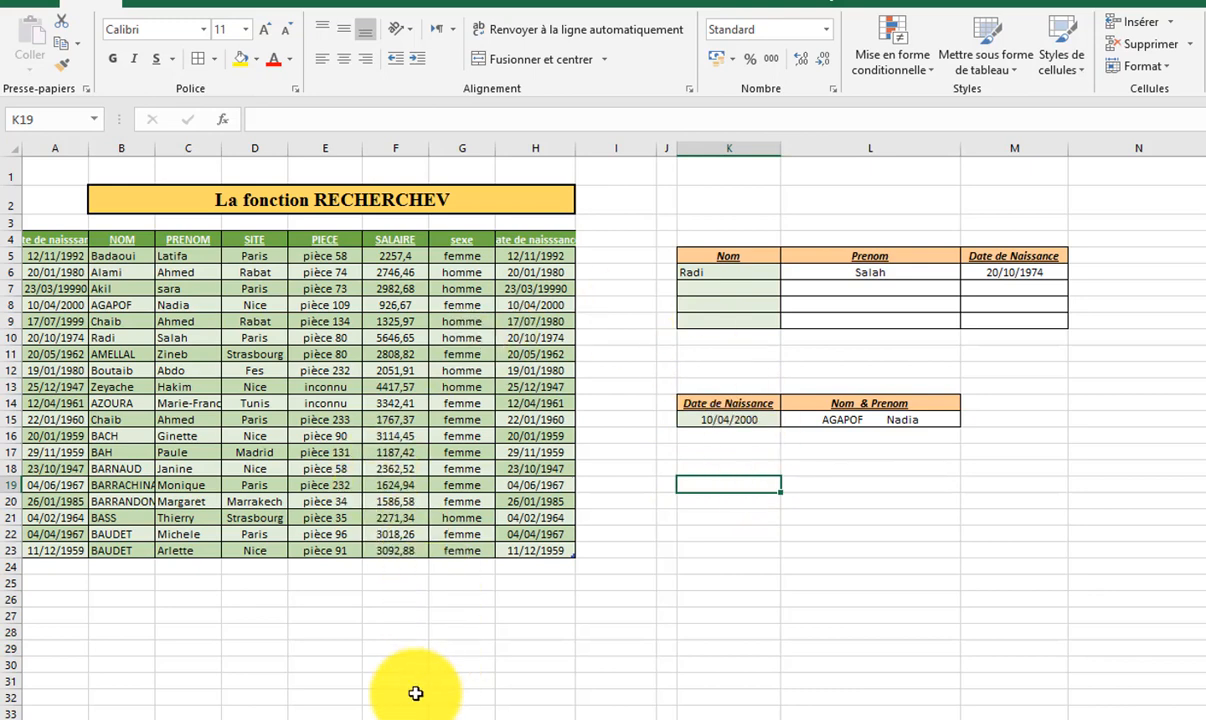
# - Switch to the Recherche H sheet and copy the date of birth from D7 into the lookup cell L8
pyautogui.click(330, 712)
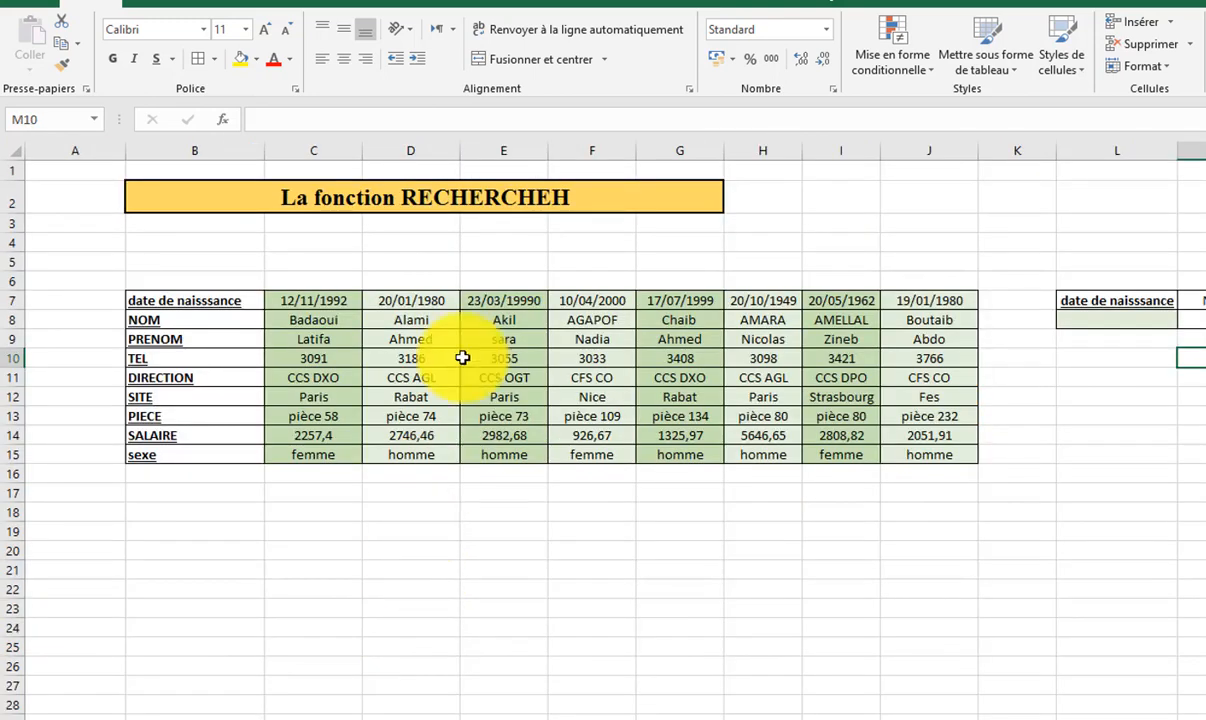
pyautogui.click(521, 197)
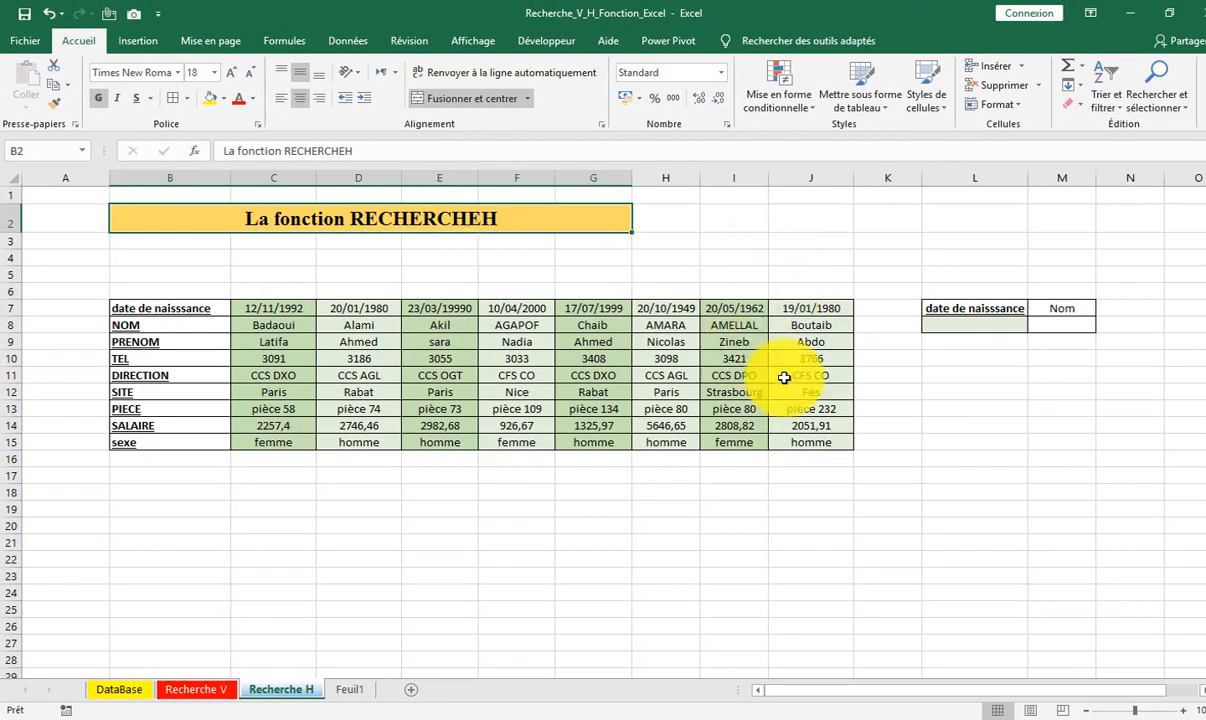
pyautogui.click(978, 328)
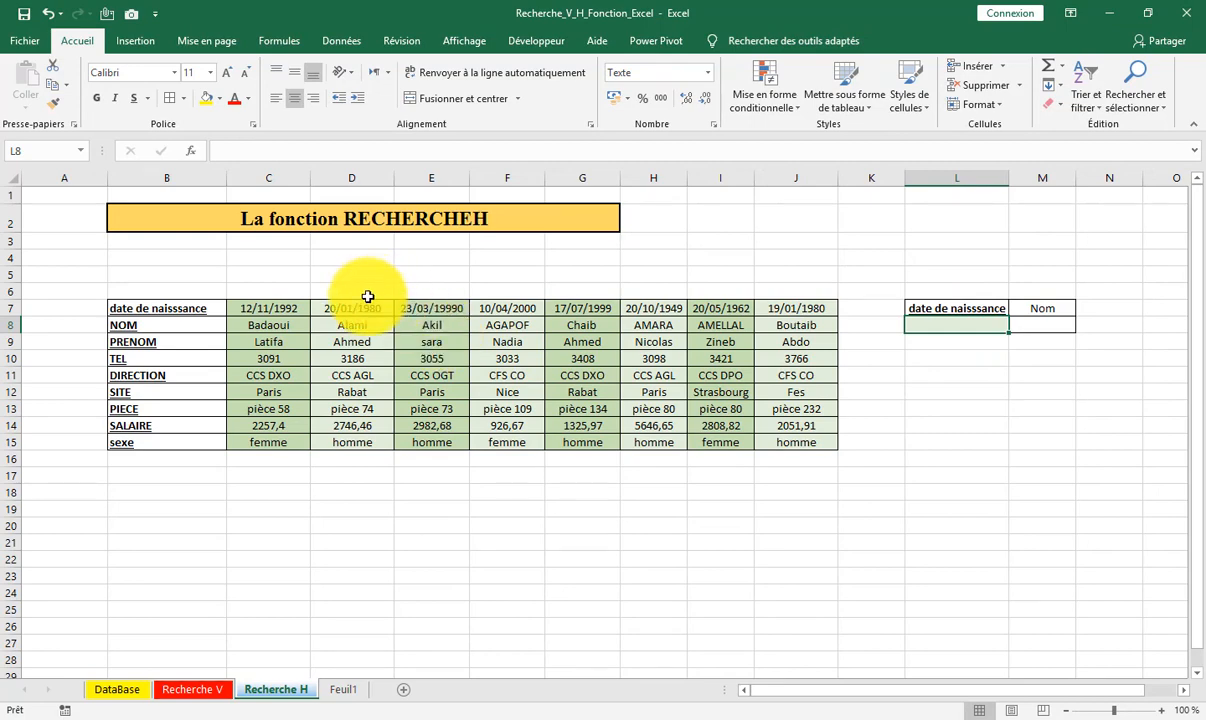
pyautogui.click(364, 304)
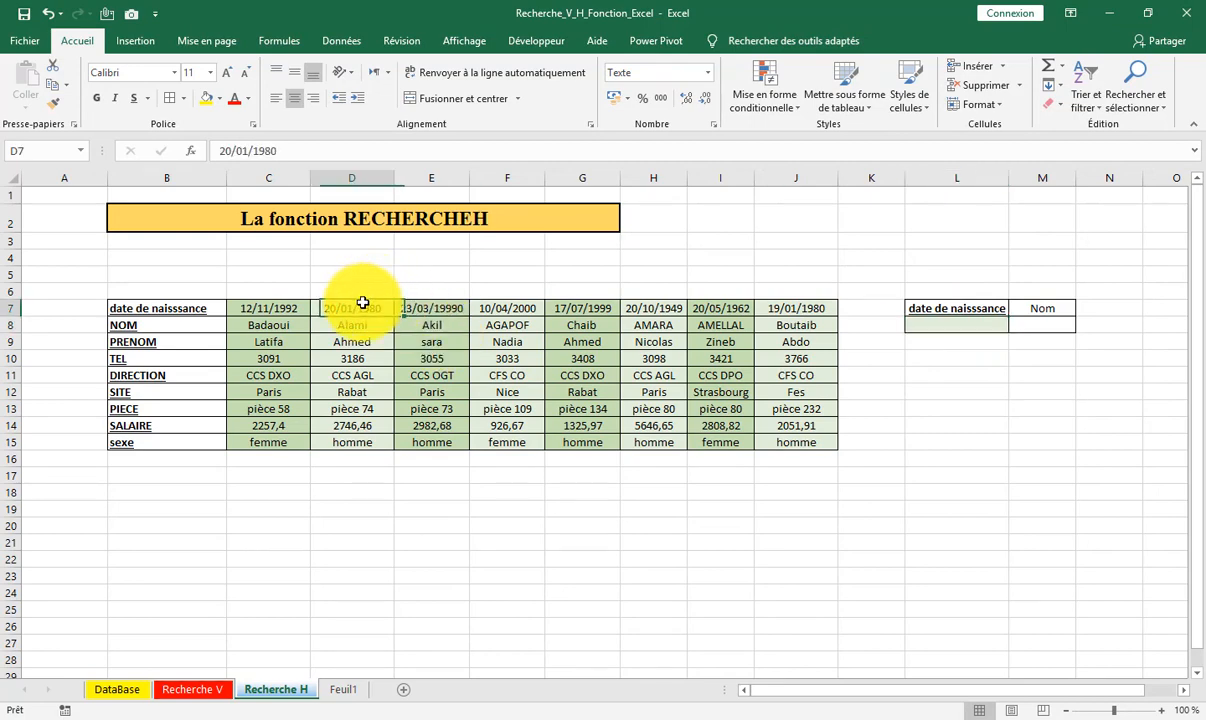
pyautogui.hotkey('ctrl', 'c')
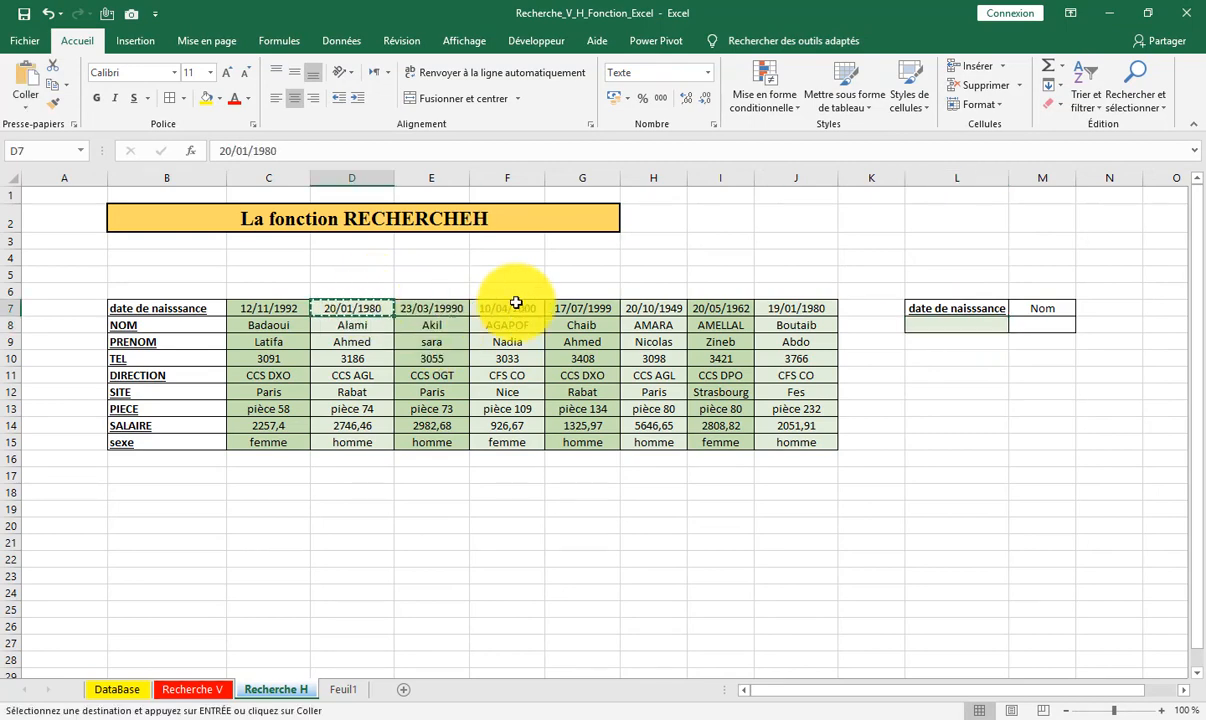
pyautogui.click(930, 320)
pyautogui.hotkey('ctrl', 'v')
# - Start a RECHERCHEH formula in M8 under Nom, with L8 as the lookup value
pyautogui.click(1031, 342)
pyautogui.click(1044, 318)
pyautogui.write('=recher')
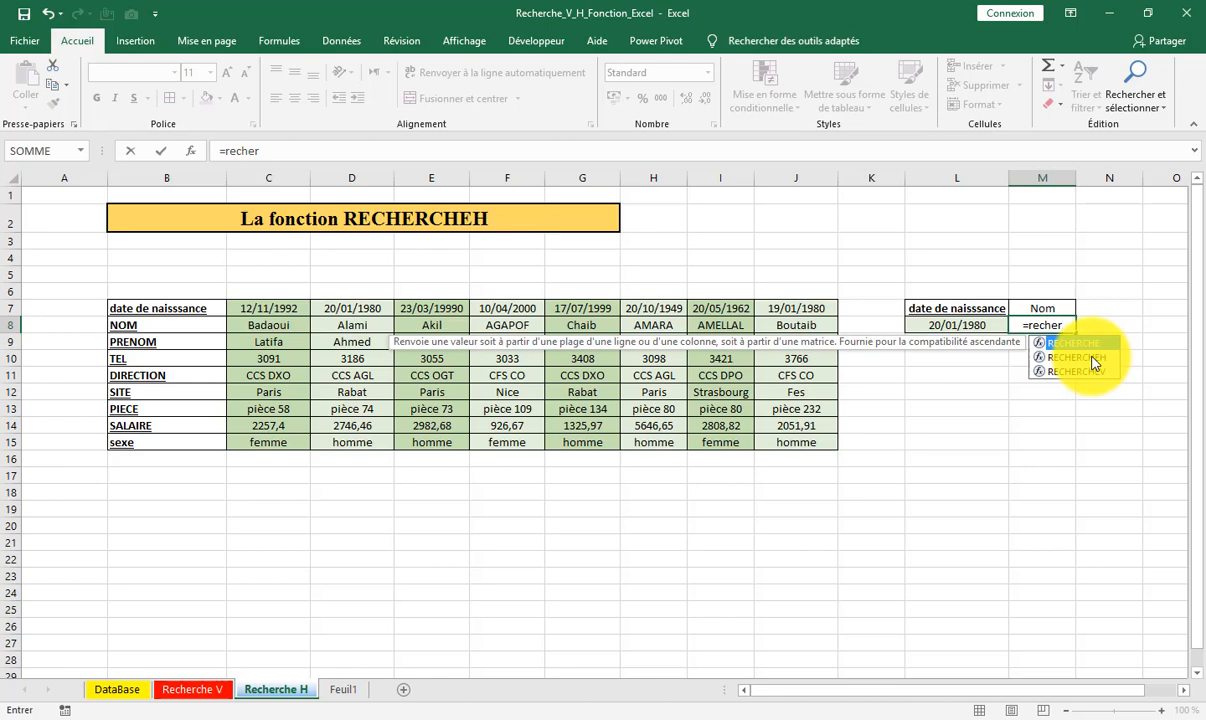
pyautogui.doubleClick(1092, 358)
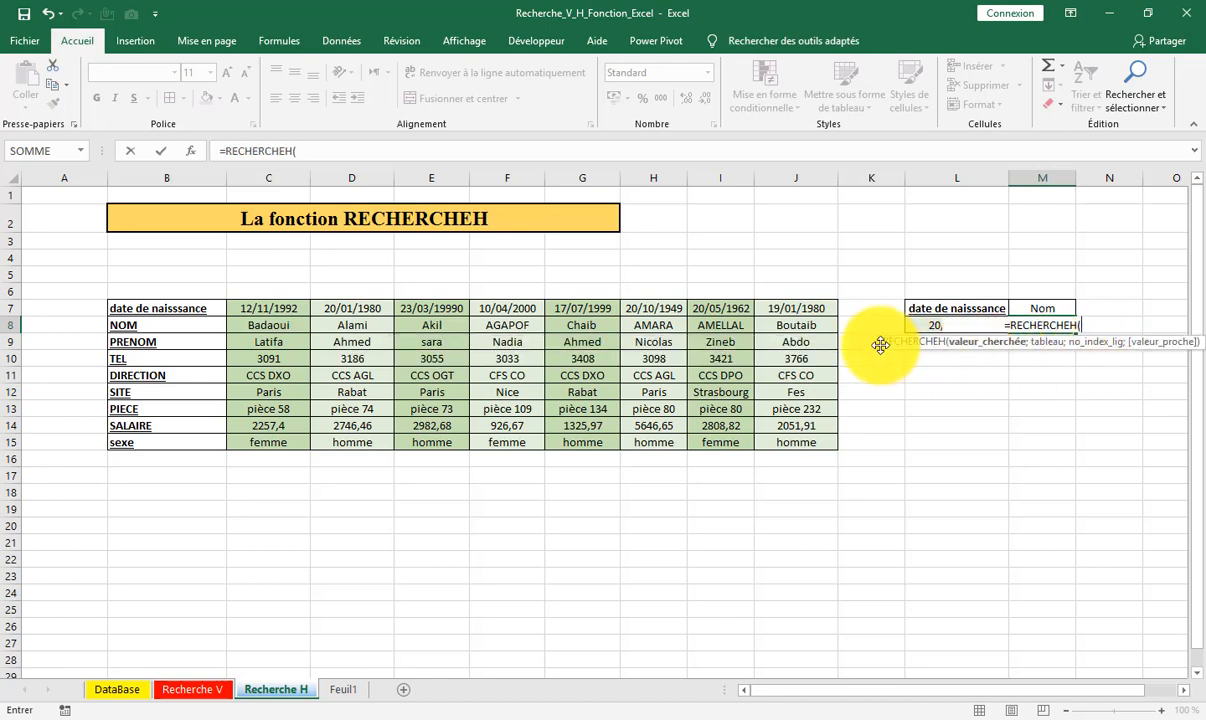
pyautogui.moveTo(880, 344); pyautogui.dragTo(864, 265)
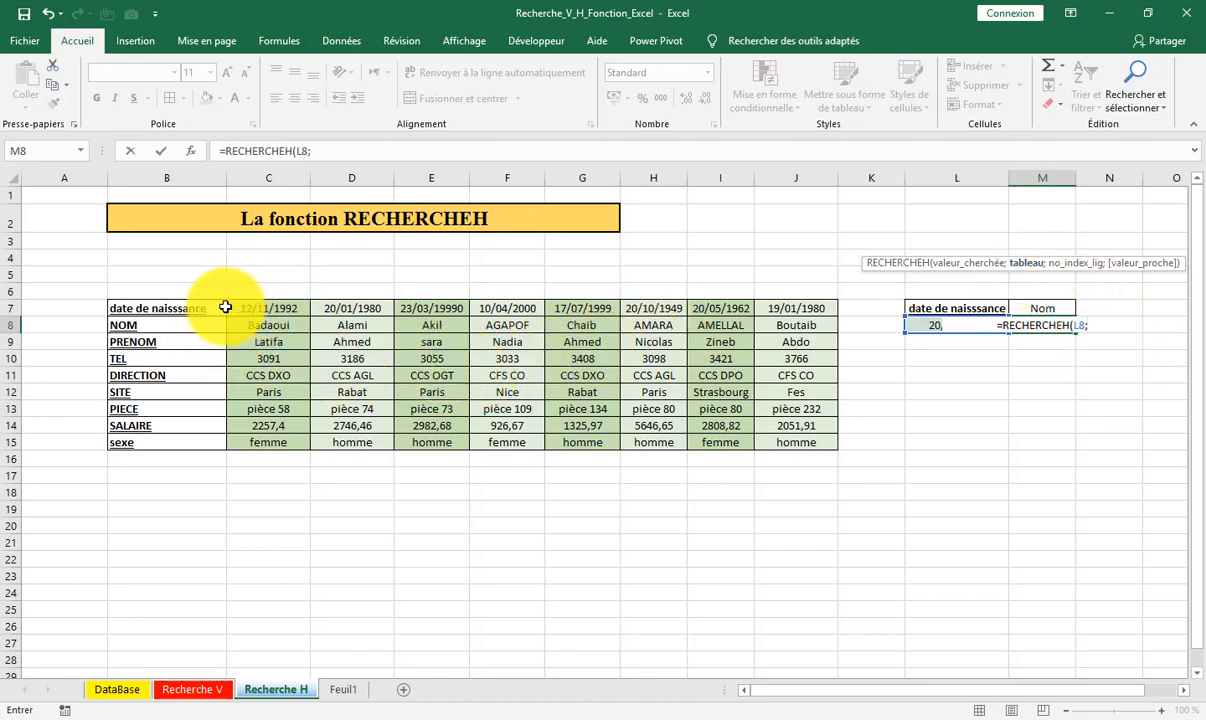
# - Complete the RECHERCHEH formula in M8 with table array C7:J15, row index 2 for NOM, and exact match FAUX
pyautogui.moveTo(240, 309); pyautogui.dragTo(787, 433)
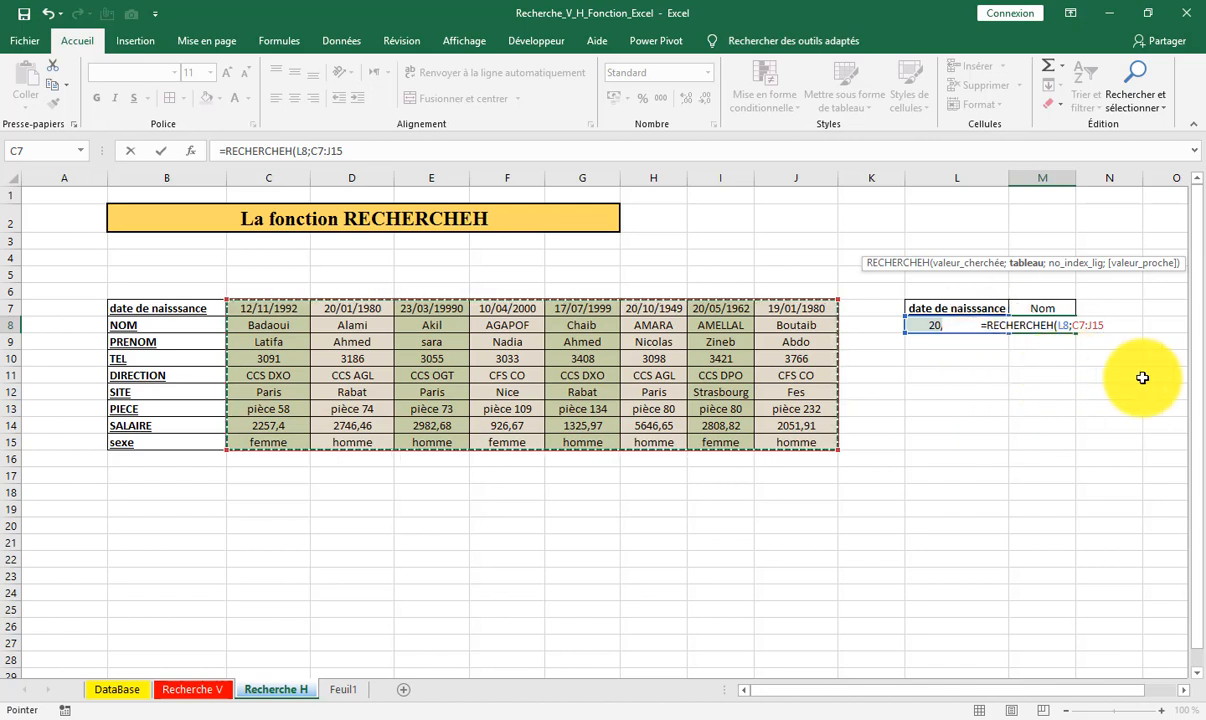
pyautogui.write(';2')
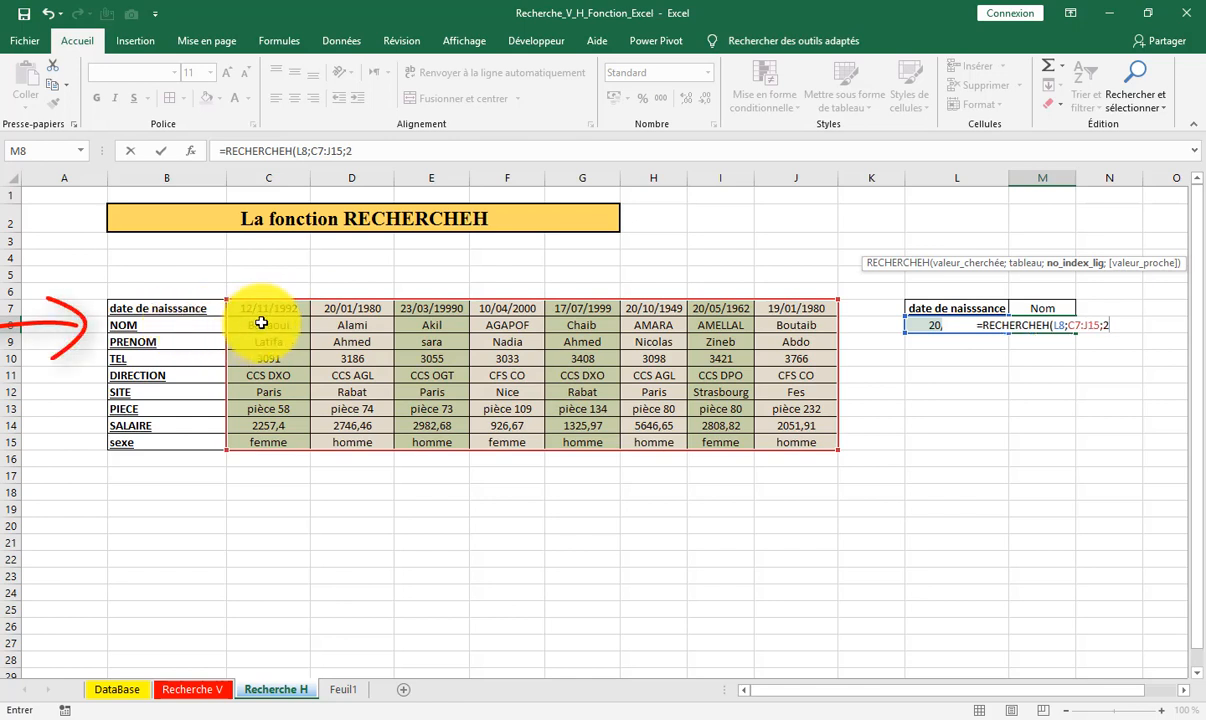
pyautogui.write(';')
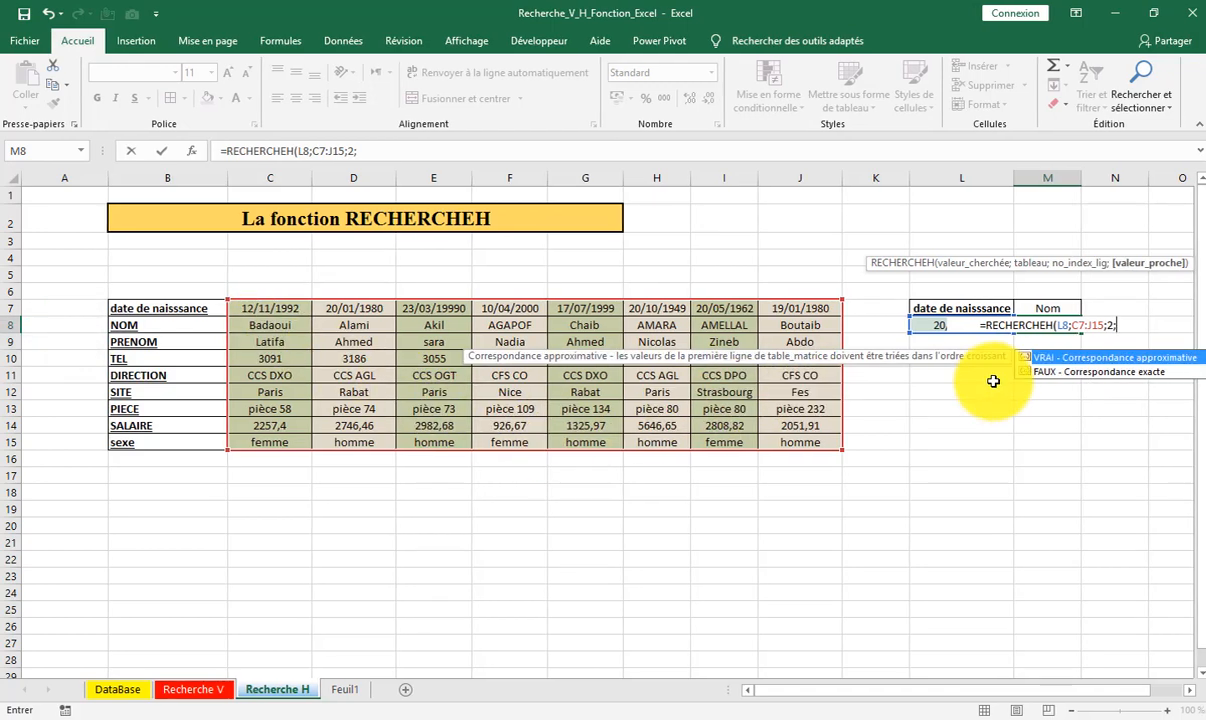
pyautogui.doubleClick(1085, 372)
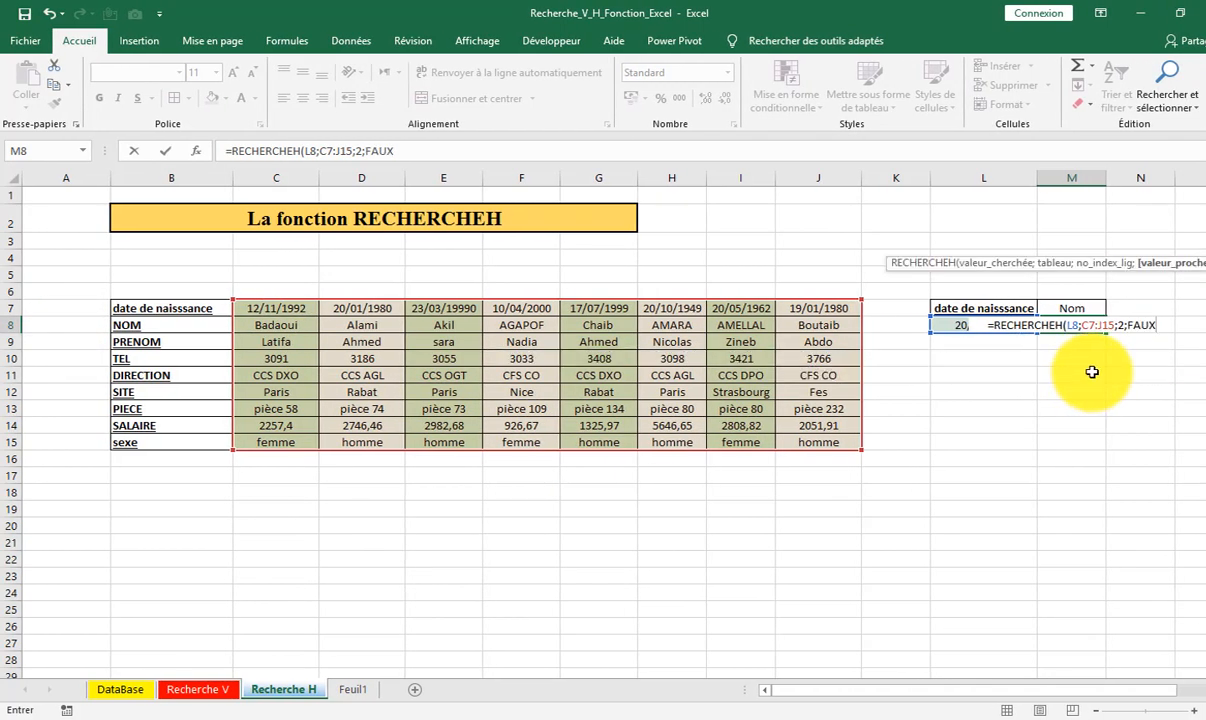
pyautogui.write(')')
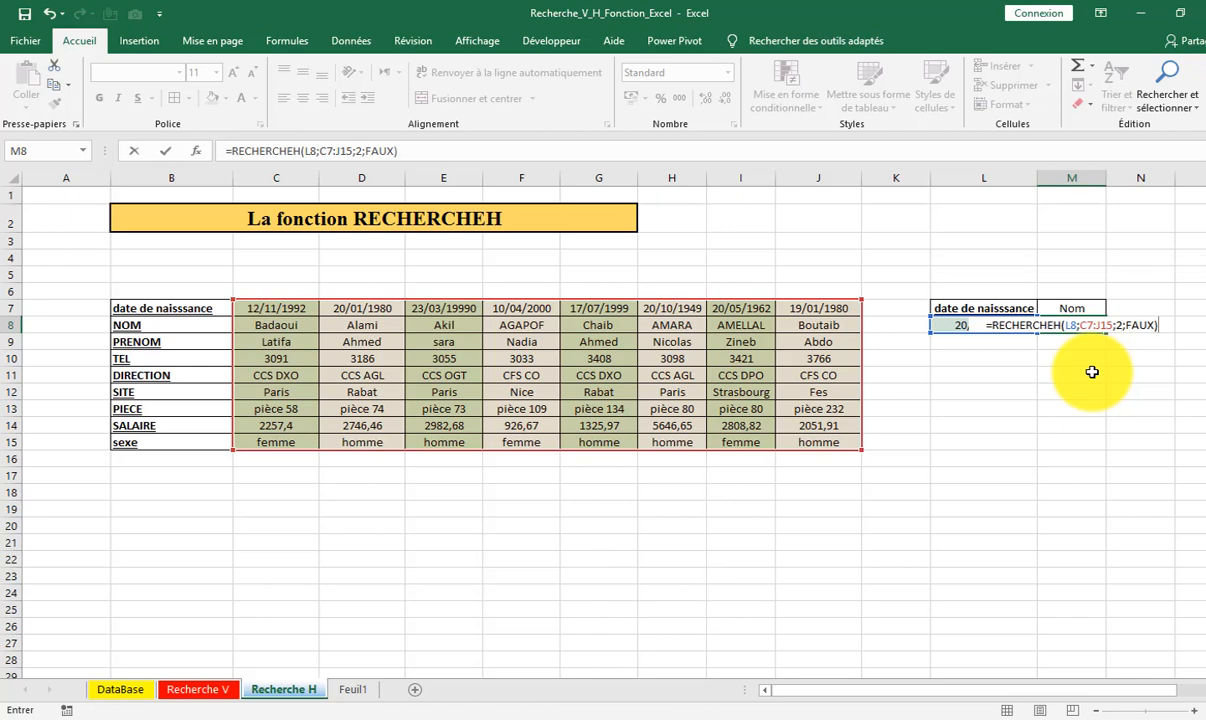
pyautogui.press('Return')
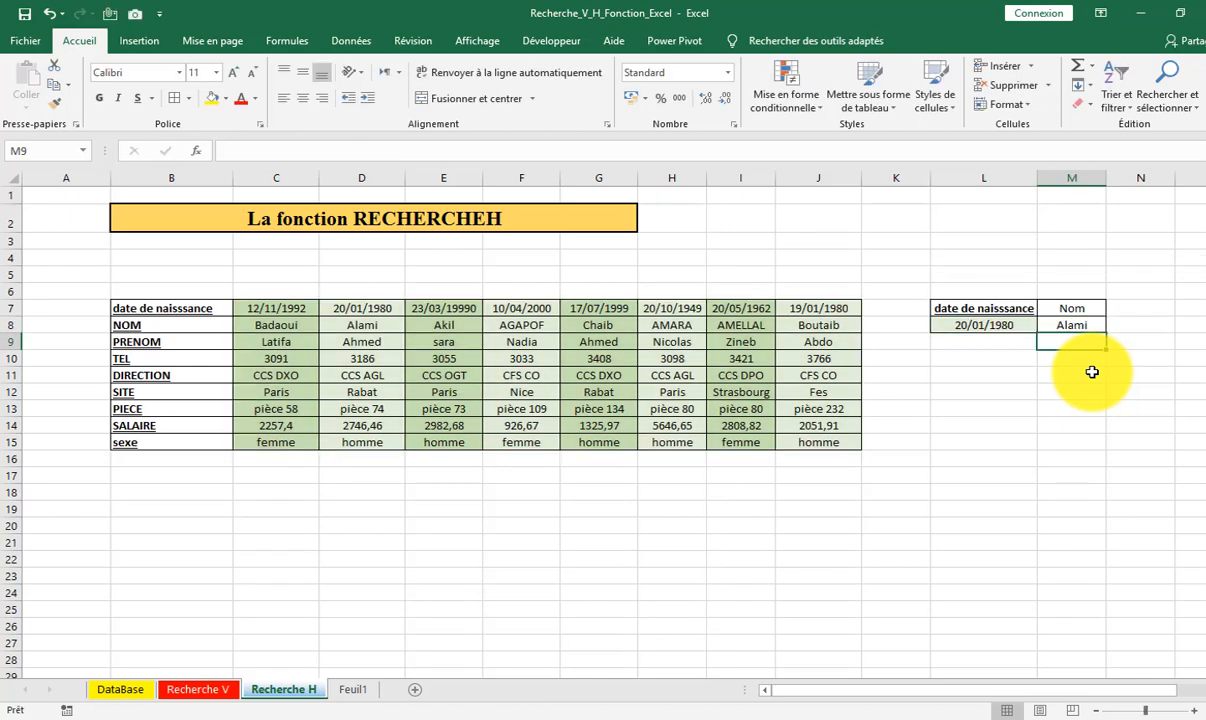
# - Check the M8 lookup against column D, and replace the date of birth in L8 with a copy of H7
pyautogui.click(1027, 326)
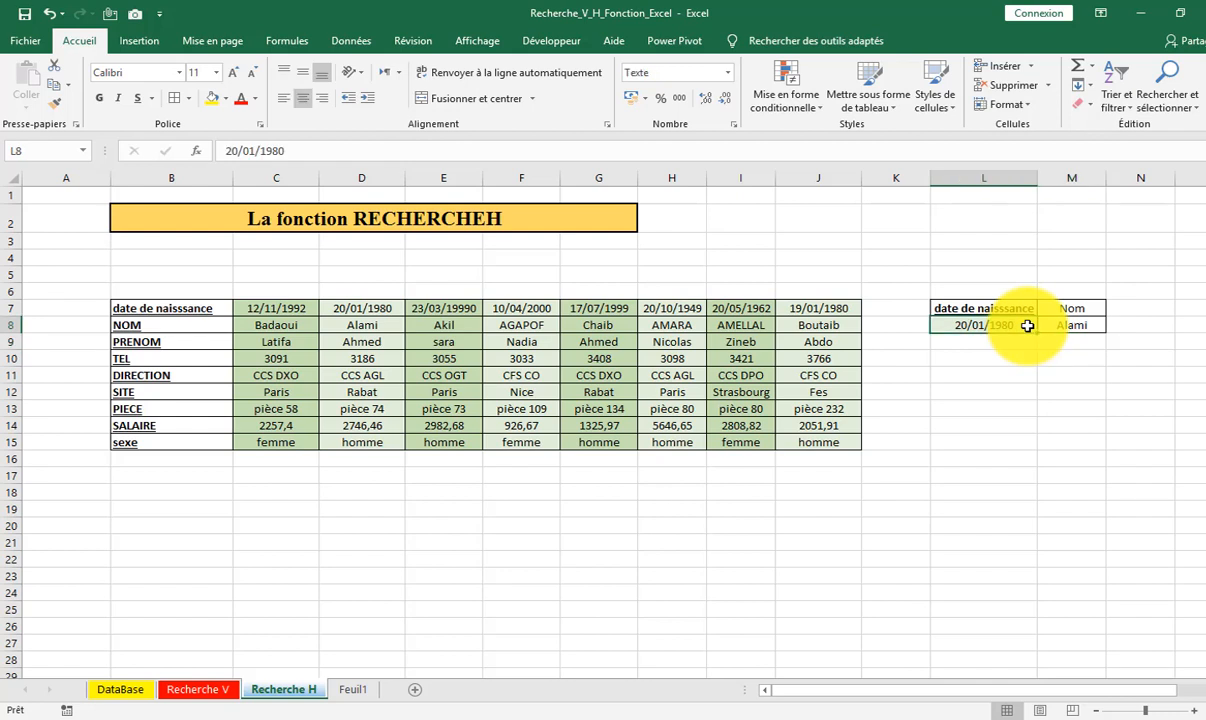
pyautogui.click(383, 309)
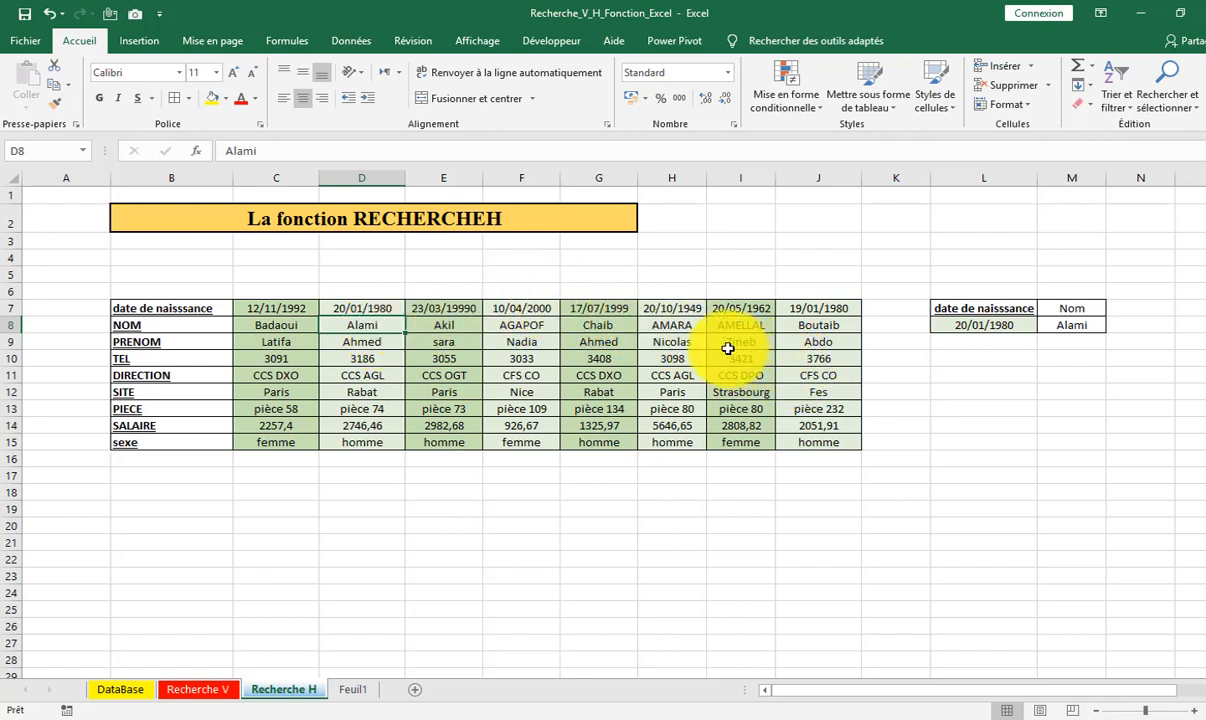
pyautogui.click(684, 310)
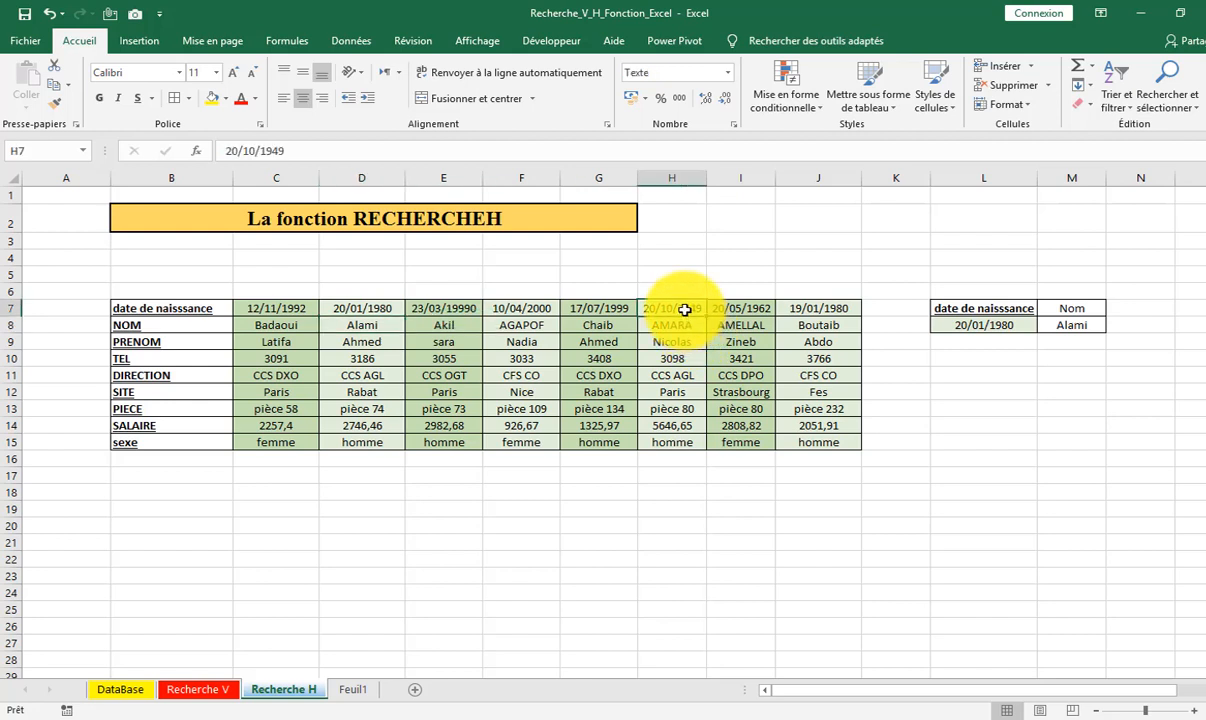
pyautogui.hotkey('ctrl', 'c')
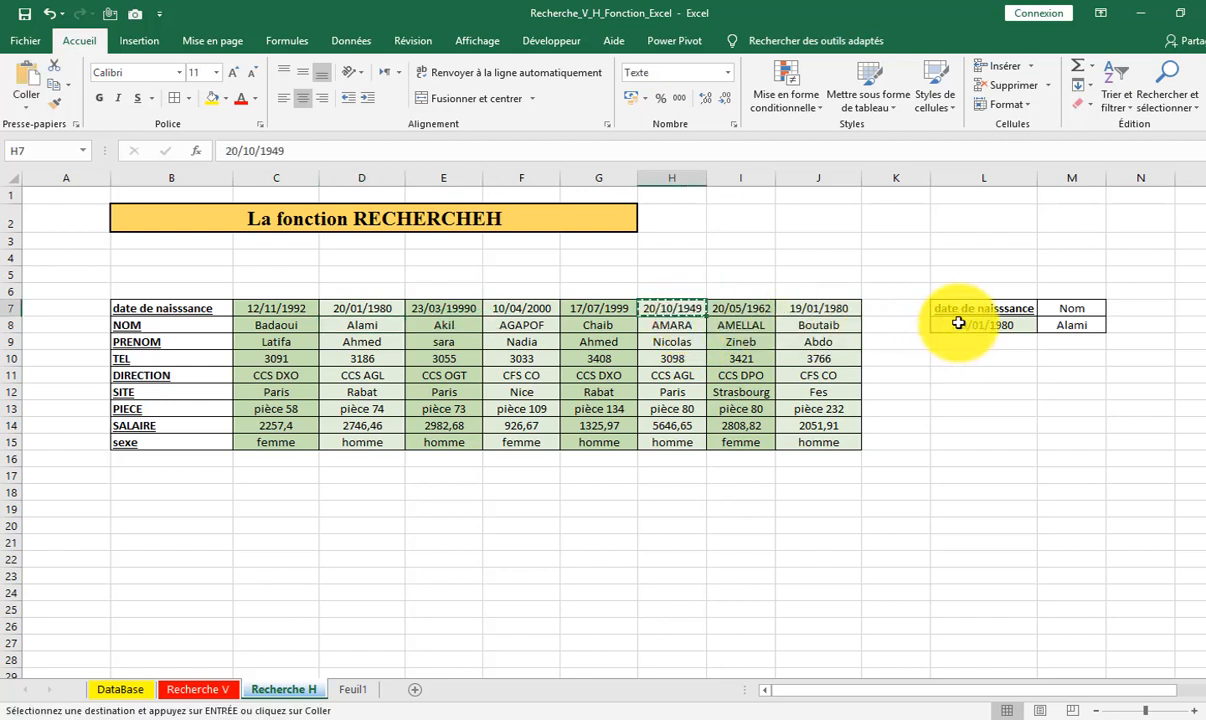
pyautogui.click(958, 323)
pyautogui.hotkey('ctrl', 'v')
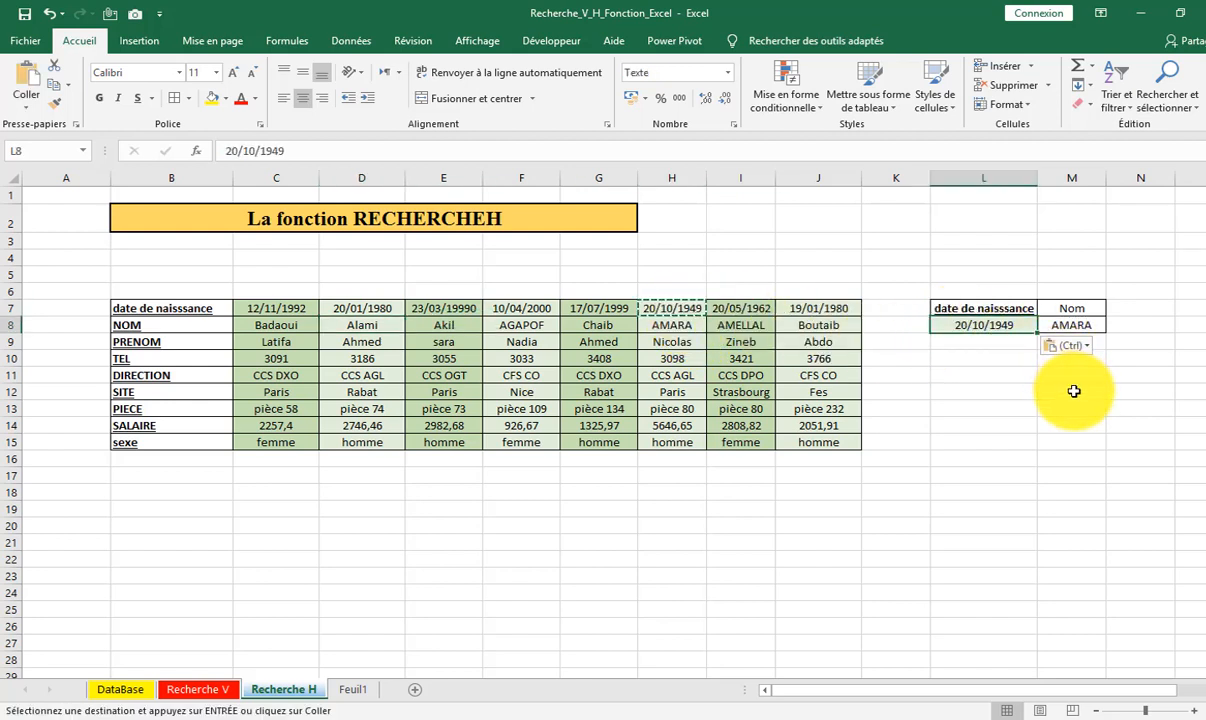
pyautogui.click(1071, 392)
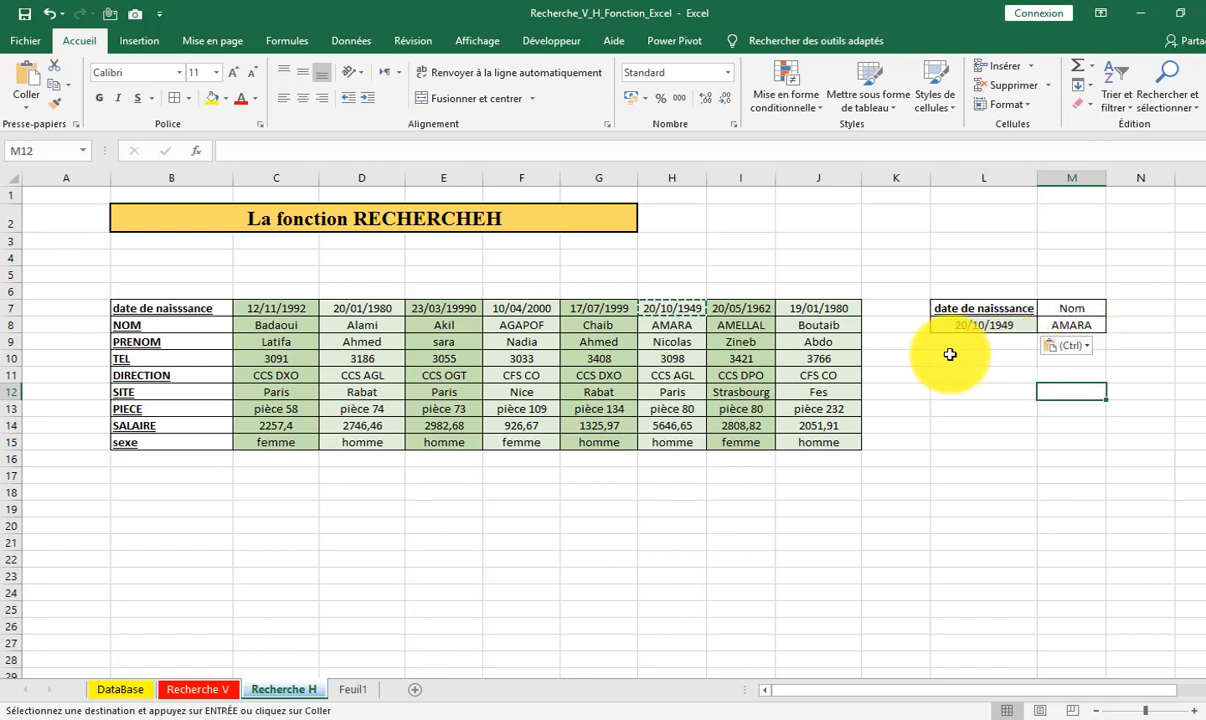
pyautogui.press('Escape')
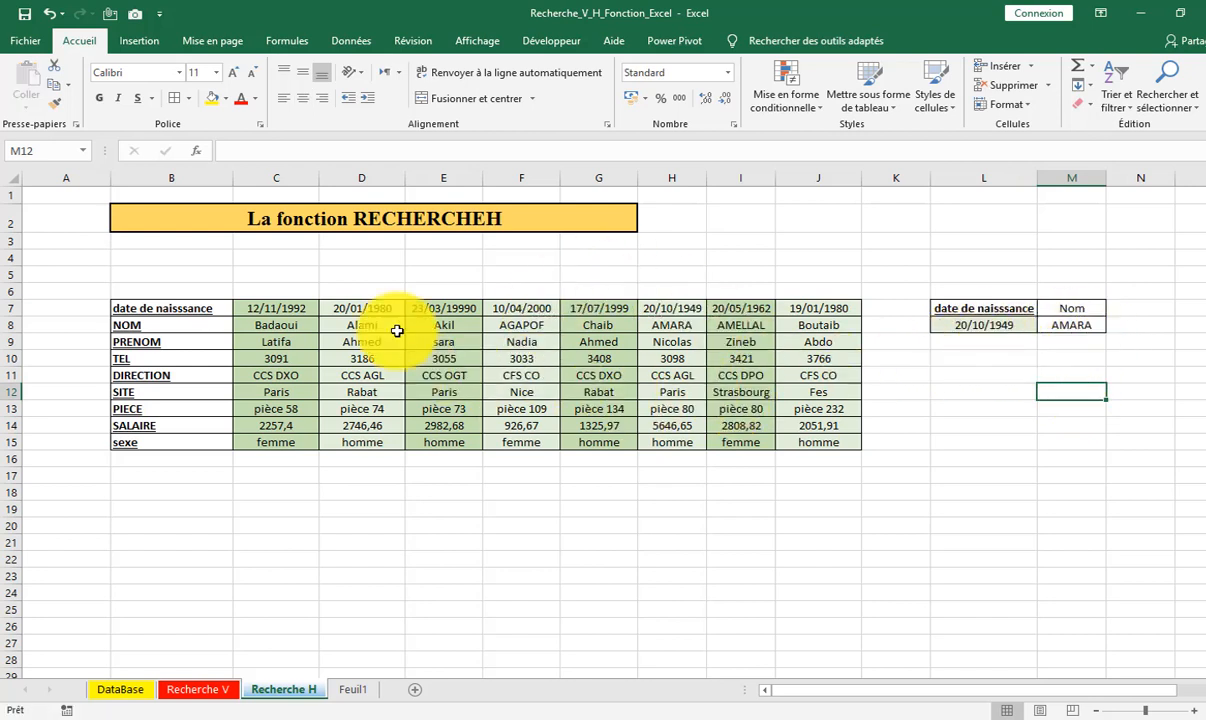
pyautogui.click(539, 232)
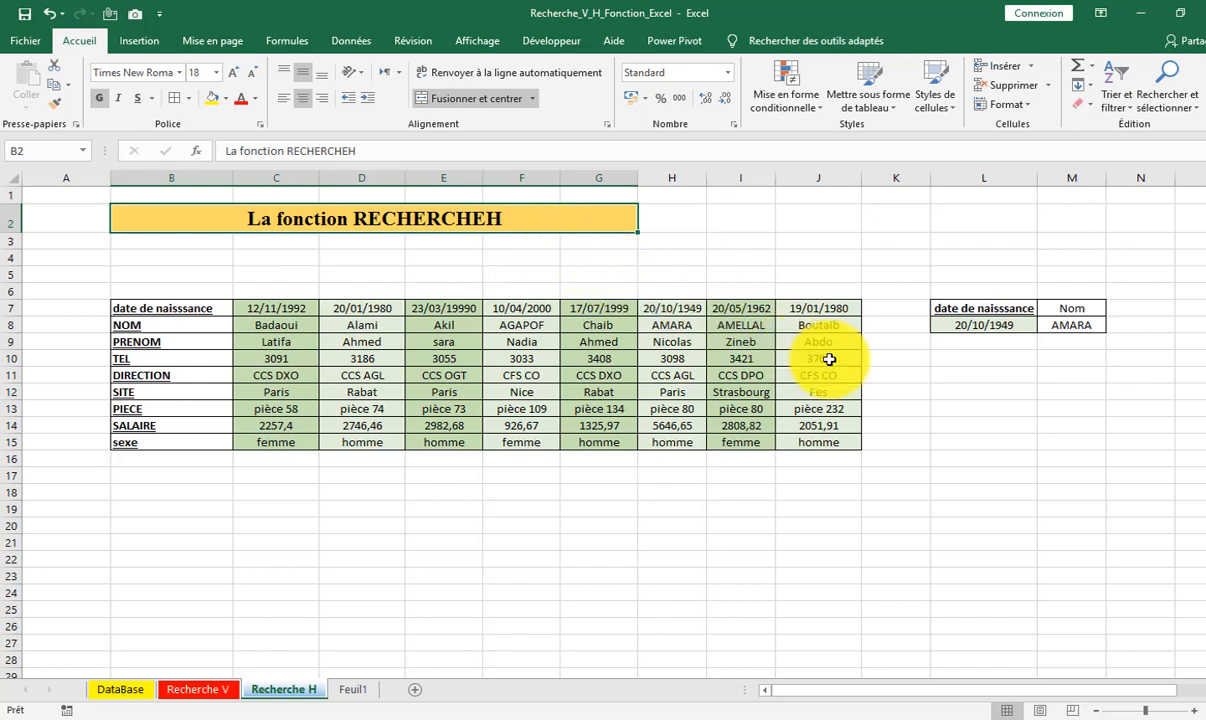